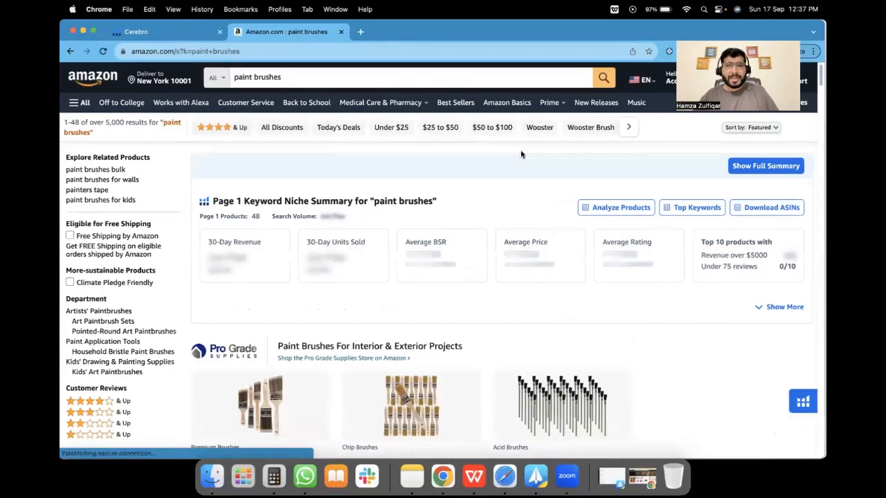
Step: Look through the Amazon search results page for "paint brushes"
scroll(522, 155, "down", 5)
scroll(522, 155, "down", 8)
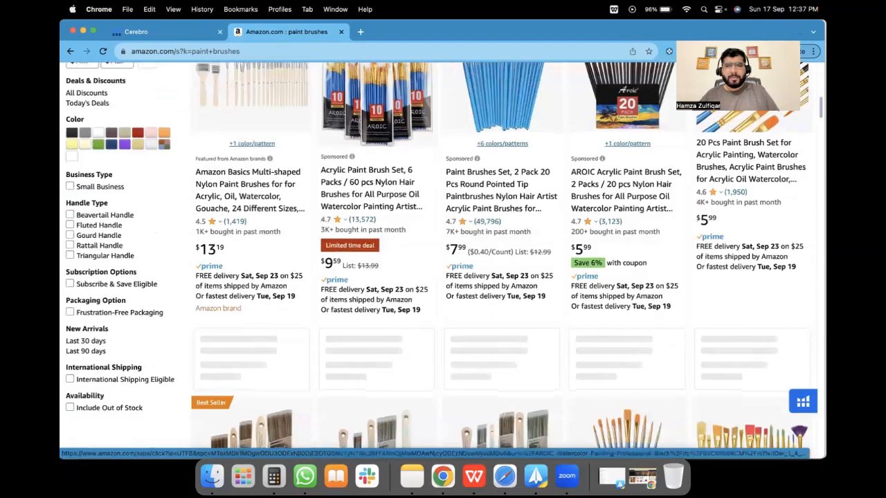
scroll(547, 193, "down", 4)
scroll(547, 192, "down", 12)
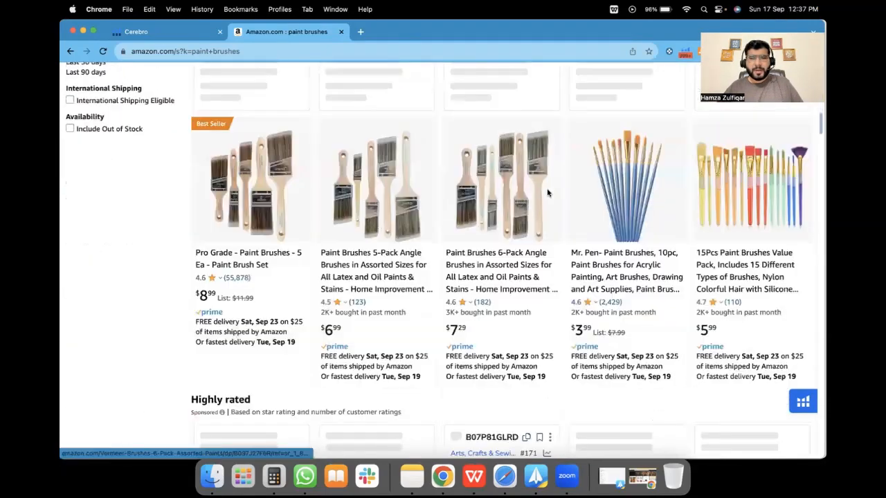
scroll(547, 192, "down", 11)
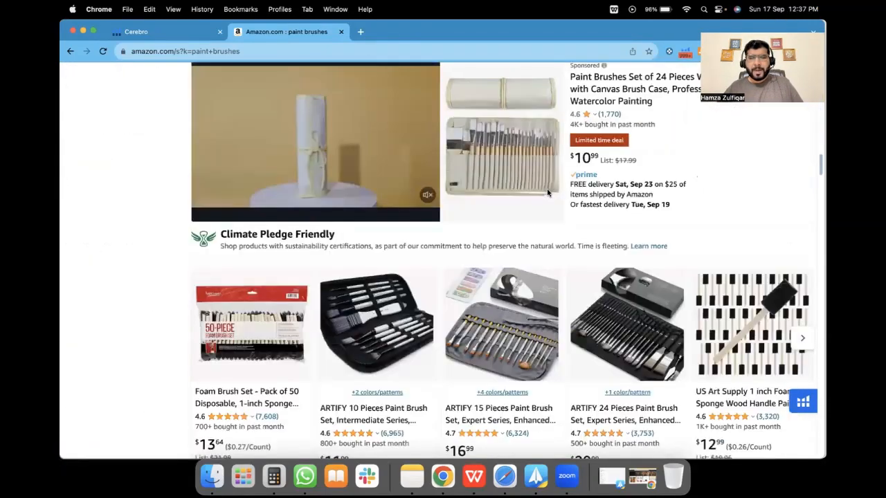
scroll(547, 192, "down", 6)
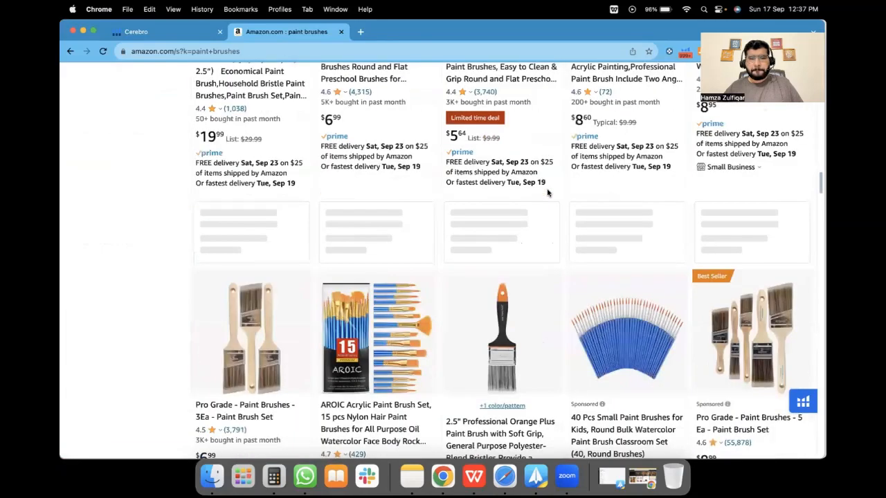
scroll(547, 193, "down", 6)
scroll(547, 192, "up", 20)
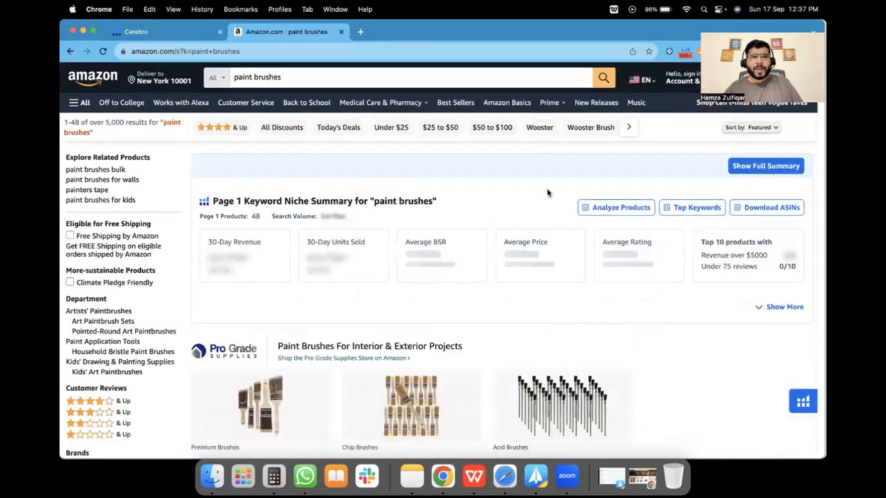
Step: Run the Xray Amazon Product Research on the paint brushes results and dismiss the experience rating prompt
left_click(685, 55)
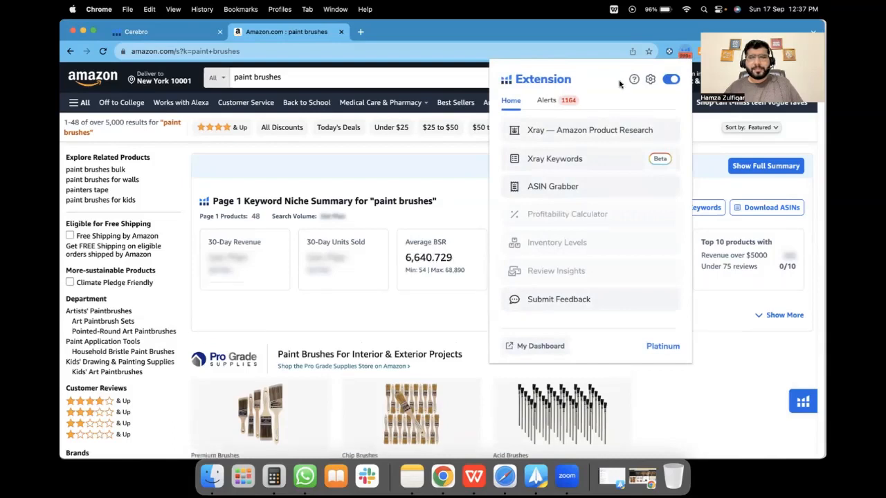
left_click(605, 133)
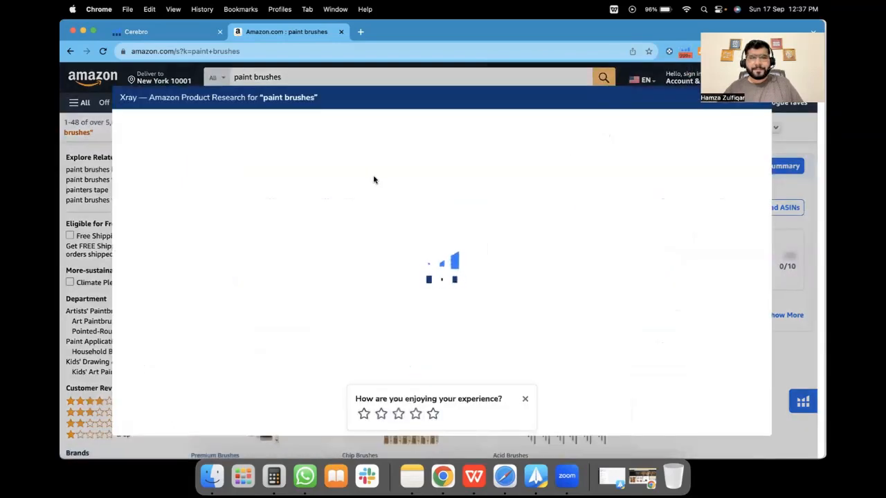
left_click(525, 400)
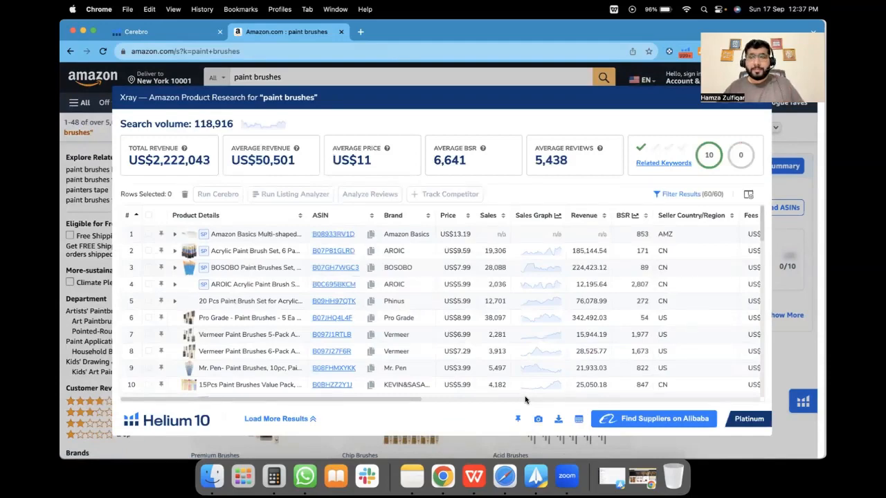
Step: Filter the Xray results to hide sponsored products
left_click(683, 196)
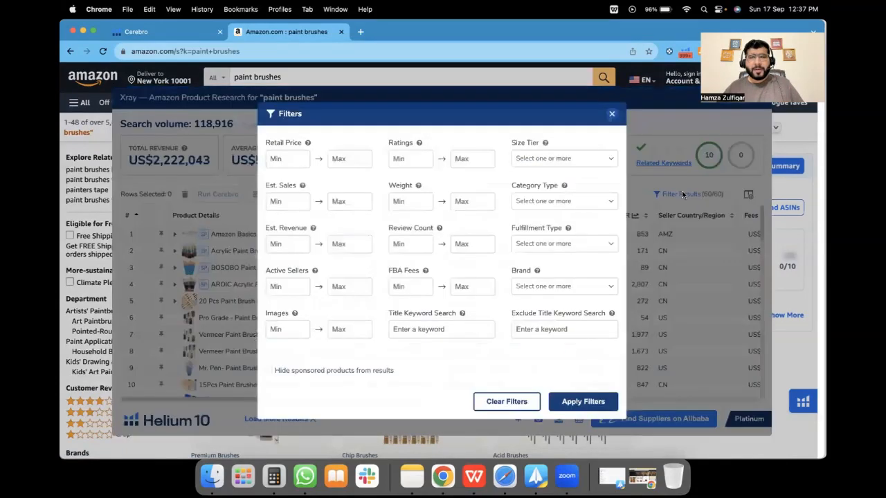
left_click(344, 372)
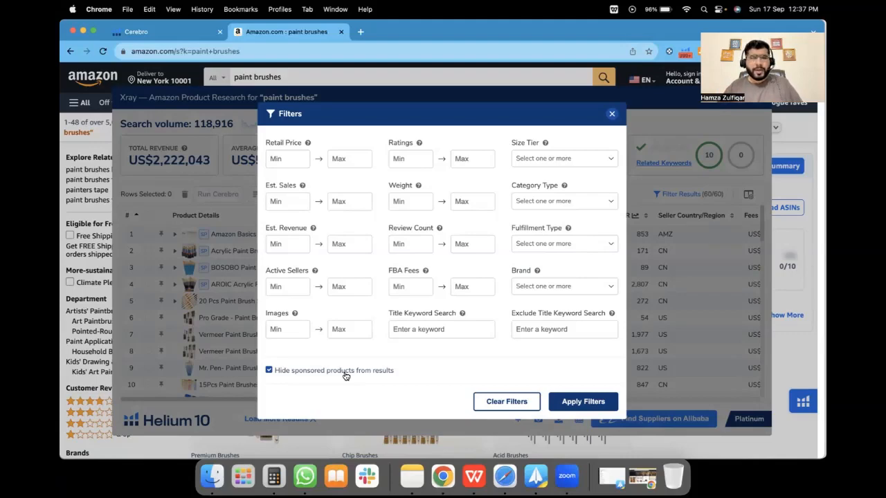
left_click(577, 404)
mouse_move(210, 317)
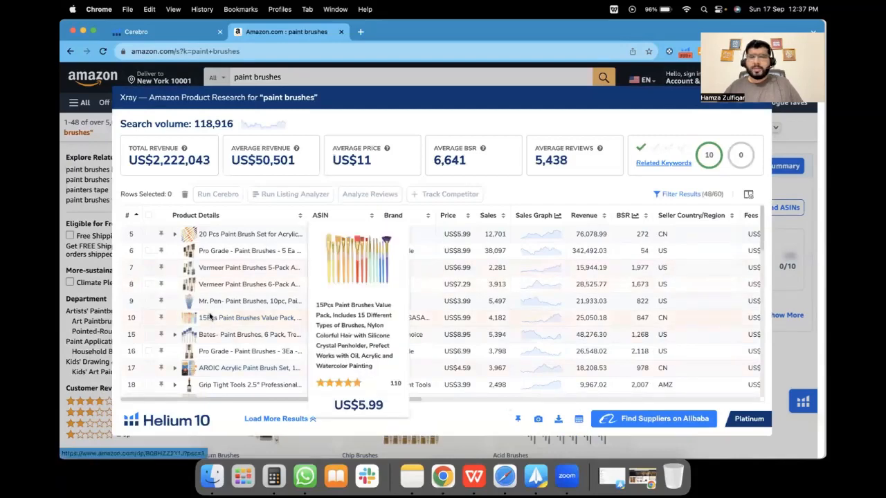
Step: Move and enlarge the Xray window to fill the browser page and look through the filtered product list
left_click(235, 95)
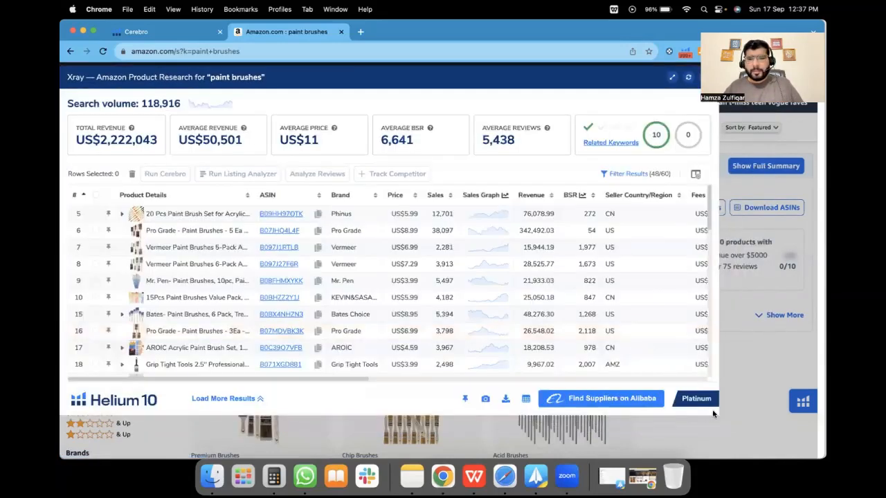
left_click_drag(719, 415, 818, 461)
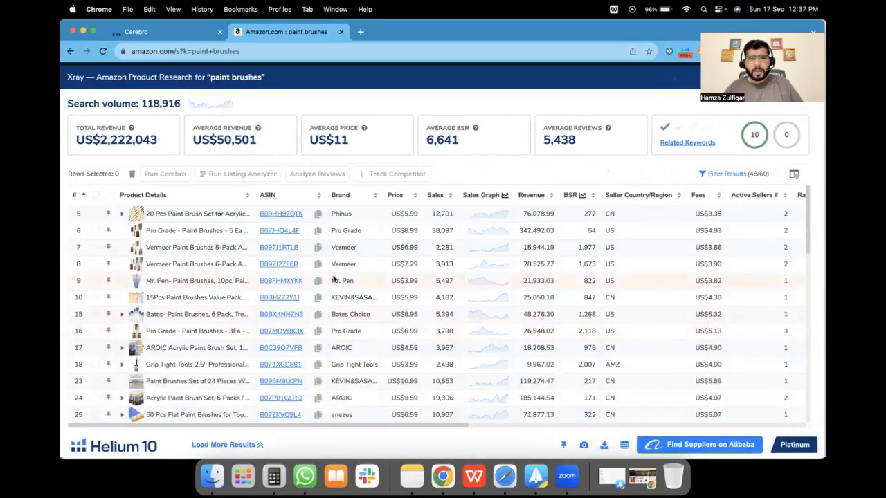
scroll(202, 321, "down", 10)
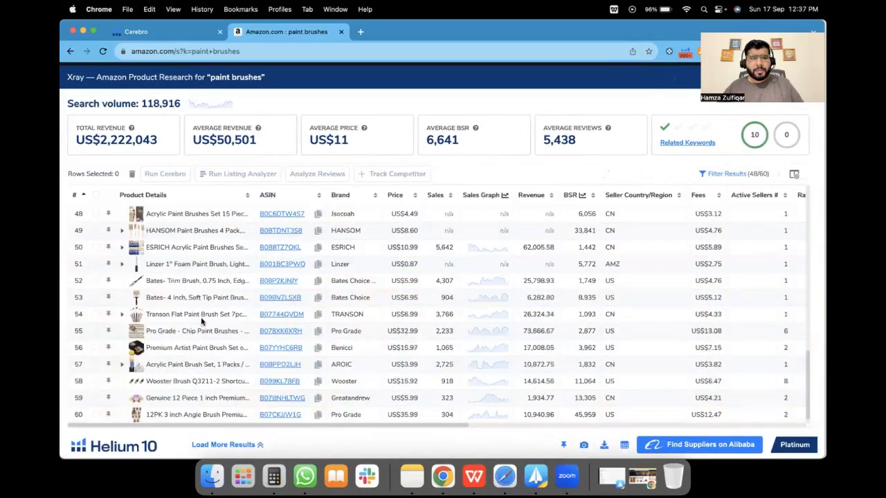
scroll(204, 315, "up", 6)
scroll(225, 283, "down", 6)
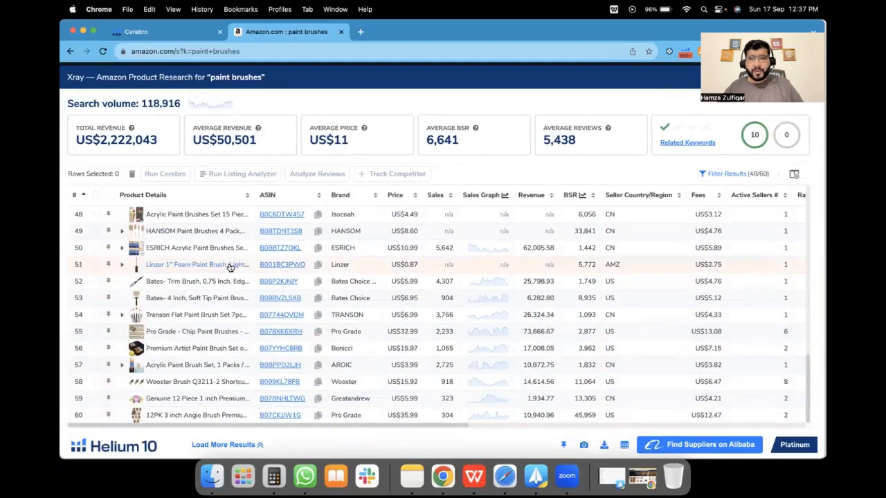
scroll(230, 268, "up", 10)
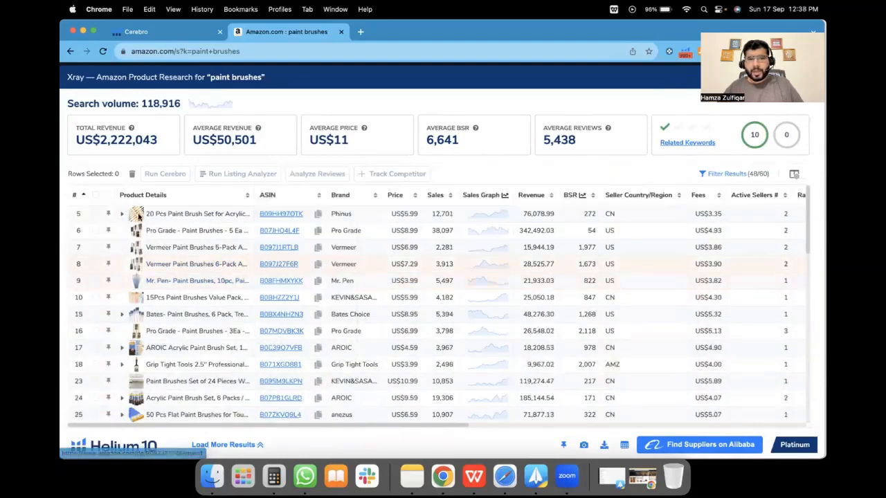
Step: Sort the Xray product list by BSR in ascending order
left_click(95, 196)
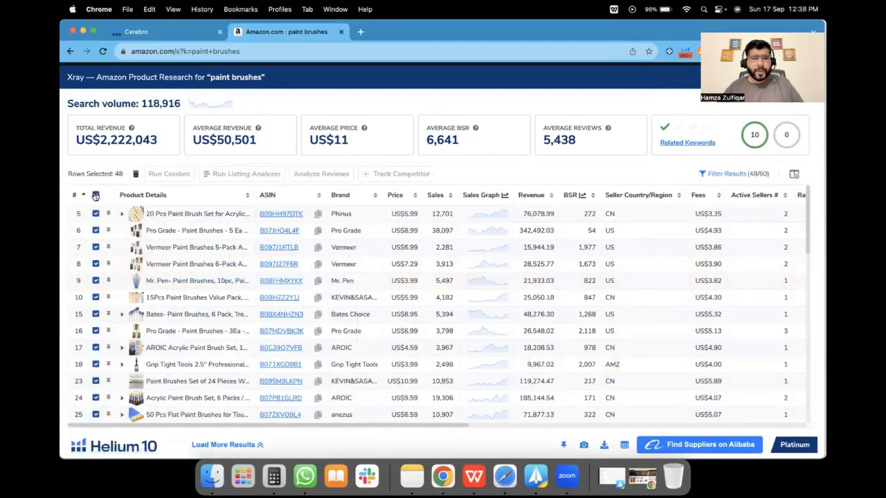
left_click(95, 196)
scroll(609, 275, "right", 2)
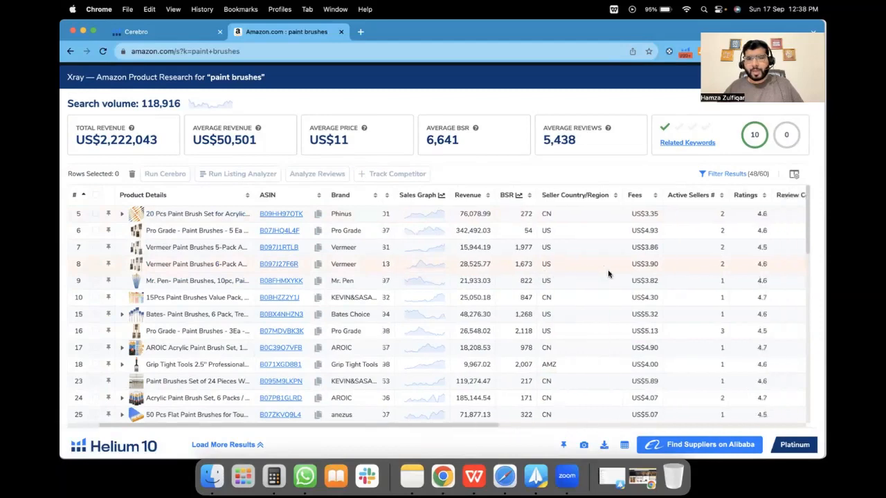
scroll(609, 275, "left", 2)
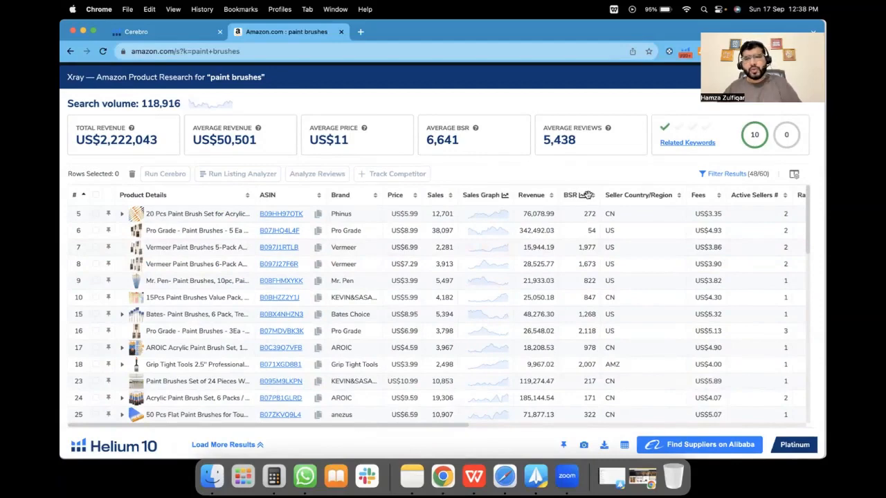
left_click(593, 195)
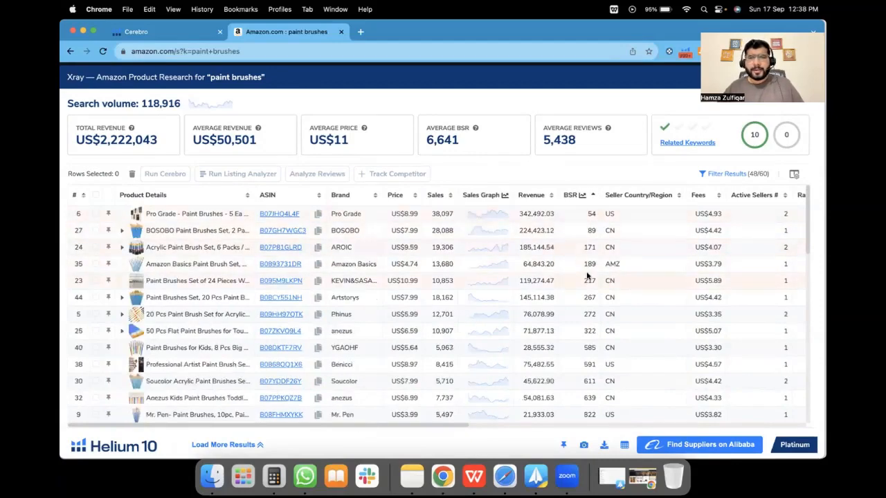
scroll(587, 276, "down", 5)
scroll(587, 276, "up", 5)
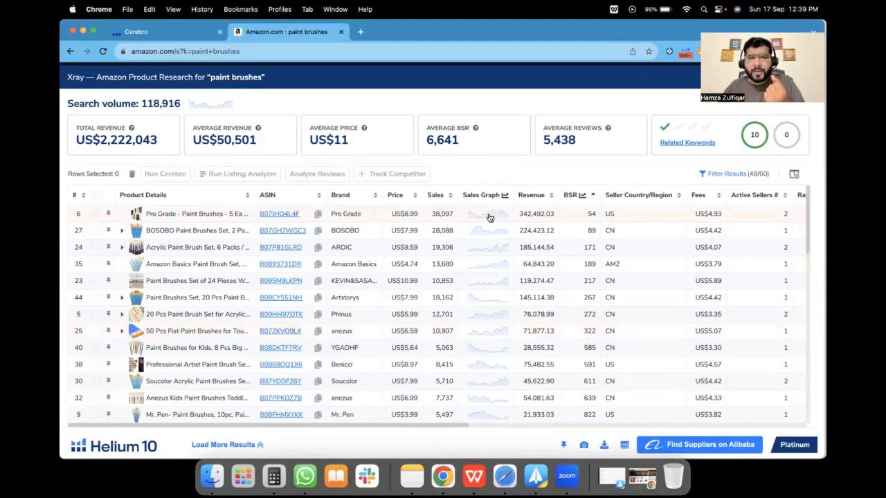
Step: Check the details of the two best-ranked products and select the BOSOBO Paint Brushes Set row
mouse_move(136, 217)
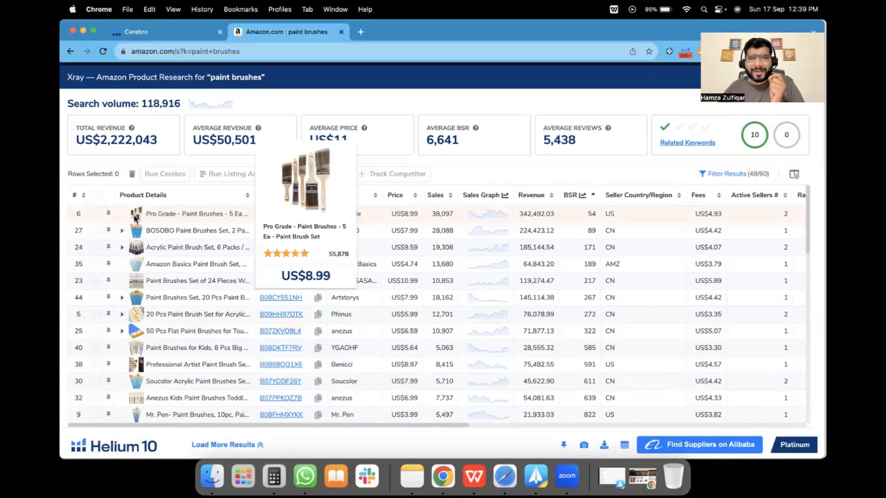
mouse_move(137, 232)
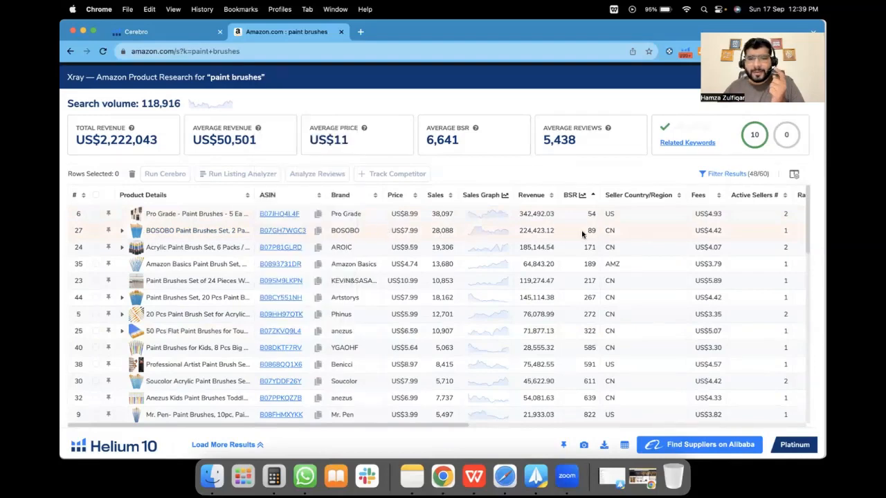
scroll(626, 236, "right", 3)
scroll(627, 235, "right", 2)
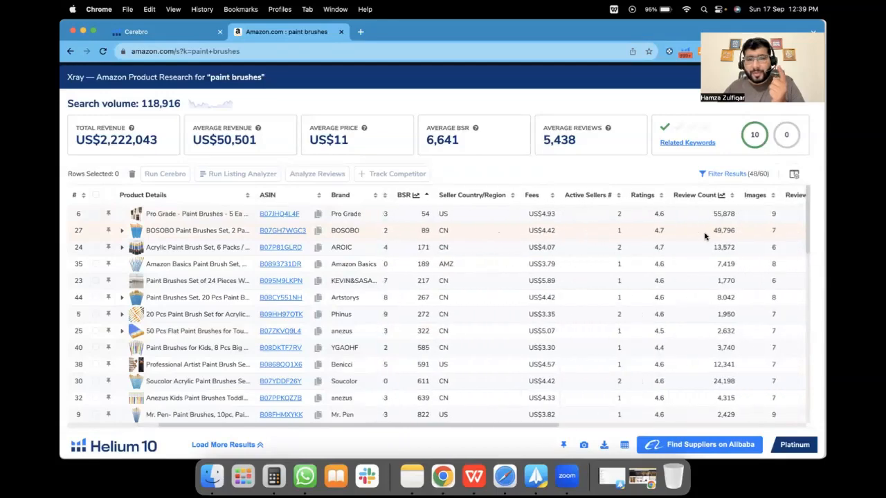
scroll(705, 236, "left", 2)
scroll(705, 235, "right", 8)
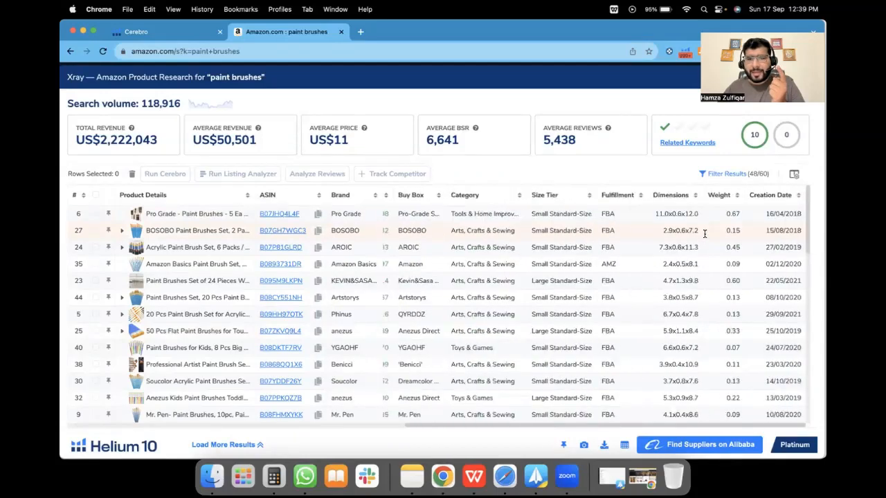
scroll(705, 236, "left", 8)
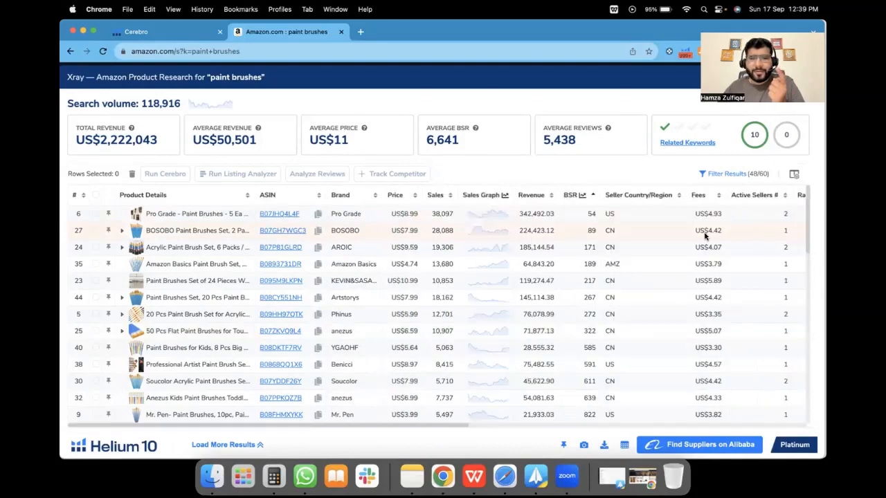
left_click(95, 231)
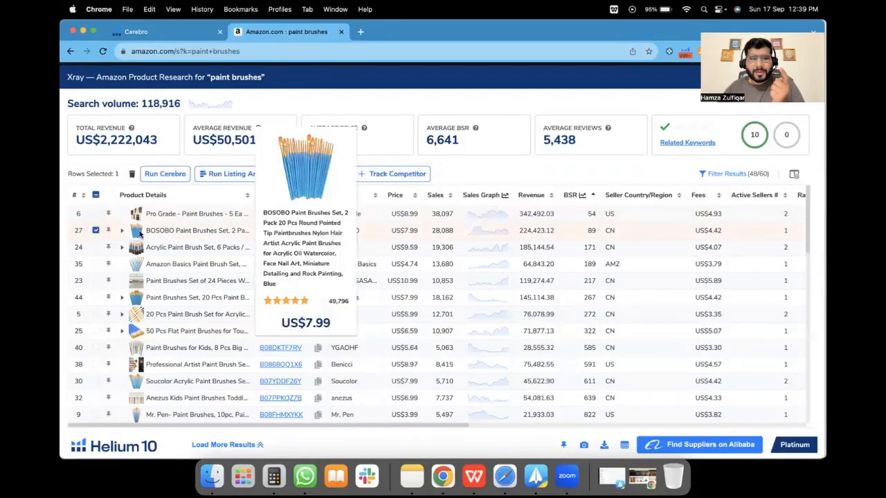
Step: Review the AROIC Acrylic Paint Brush Set, 6 Packs, across its data columns and add it to the selection
mouse_move(135, 252)
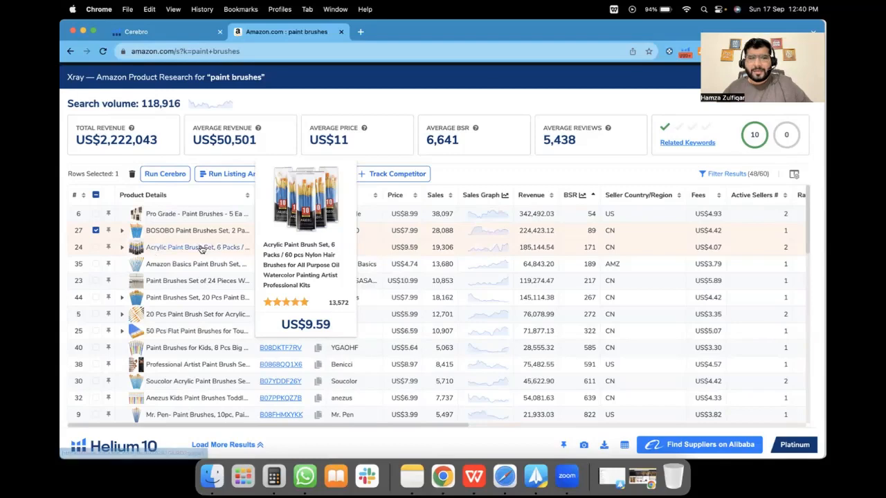
scroll(593, 251, "right", 2)
scroll(593, 251, "right", 10)
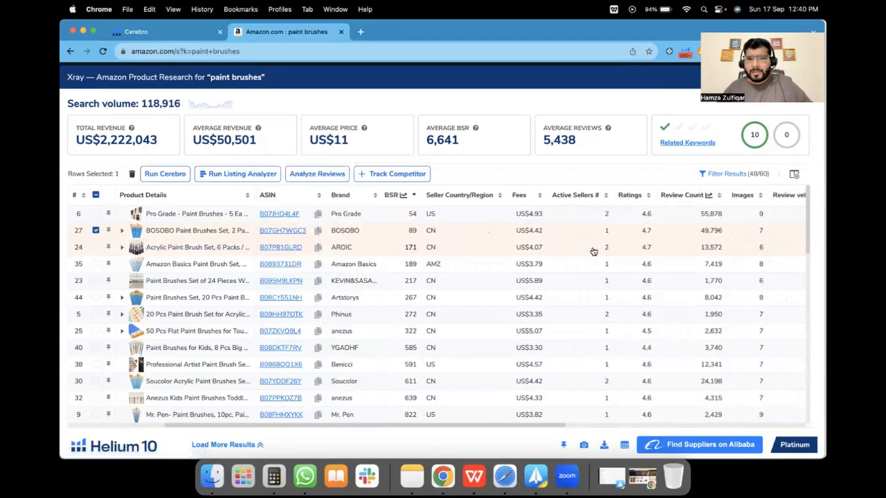
scroll(593, 252, "right", 3)
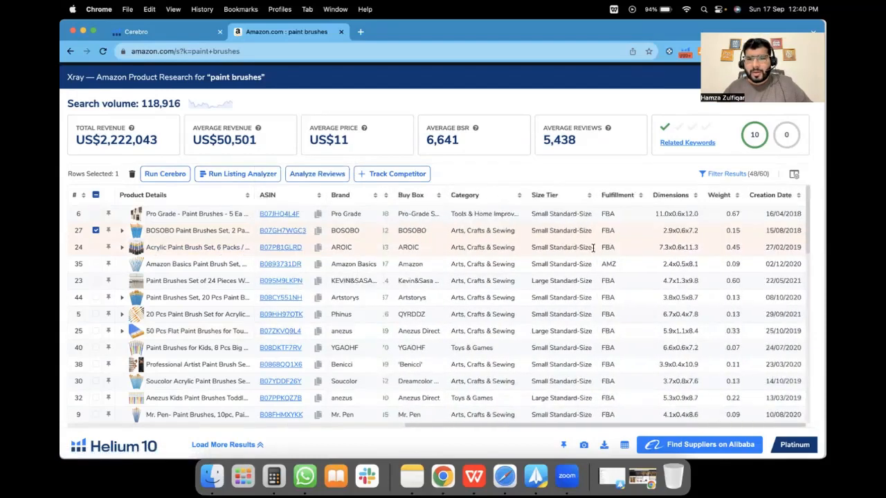
scroll(594, 252, "left", 15)
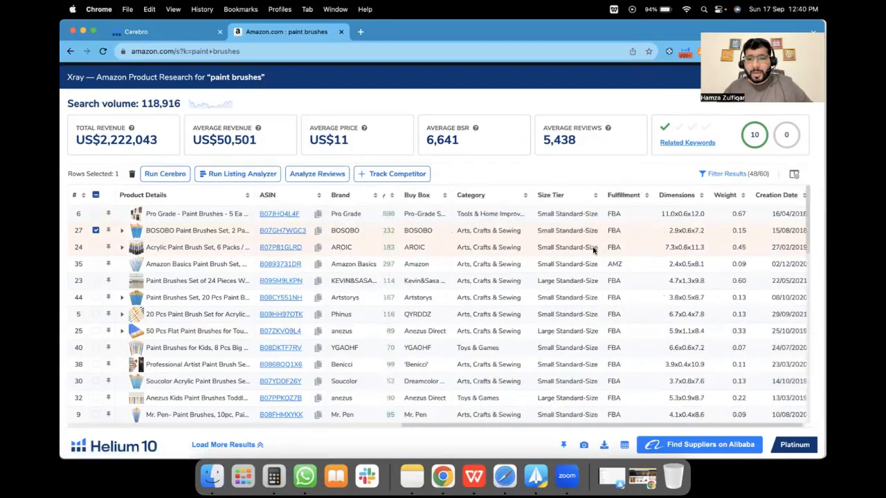
left_click(96, 247)
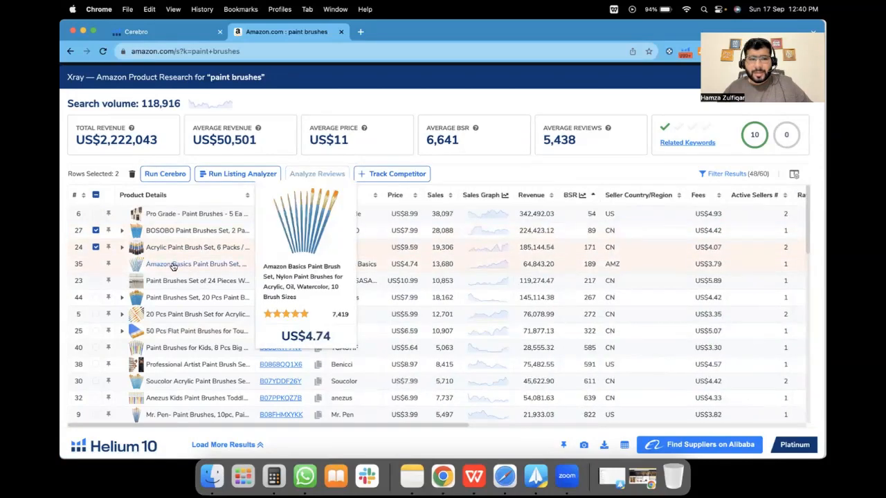
Step: Add the Amazon Basics Paint Brush Set to the selected products and check its data columns
left_click(95, 264)
scroll(570, 275, "right", 10)
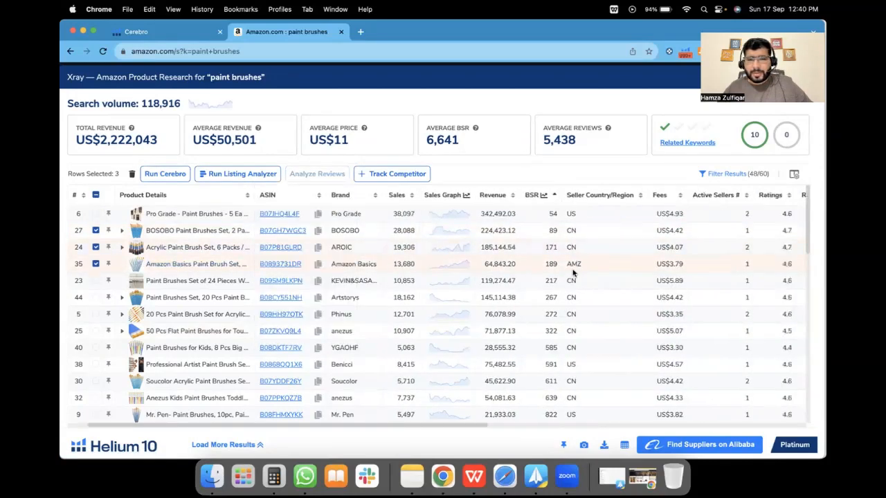
scroll(573, 273, "left", 15)
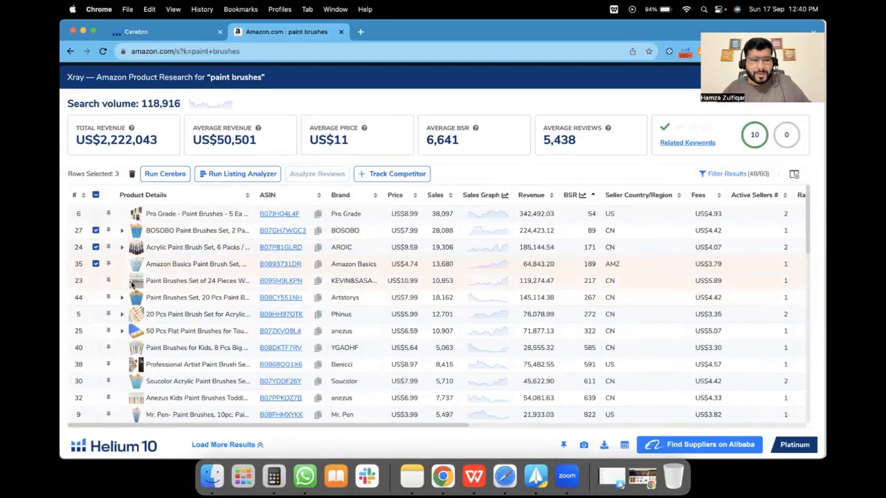
Step: Add the 24-piece wooden-handle set, Artstorys 20 Pcs set, Phinus 20 Pcs set and anezus 50 Pcs flat brushes to the selected products
mouse_move(132, 284)
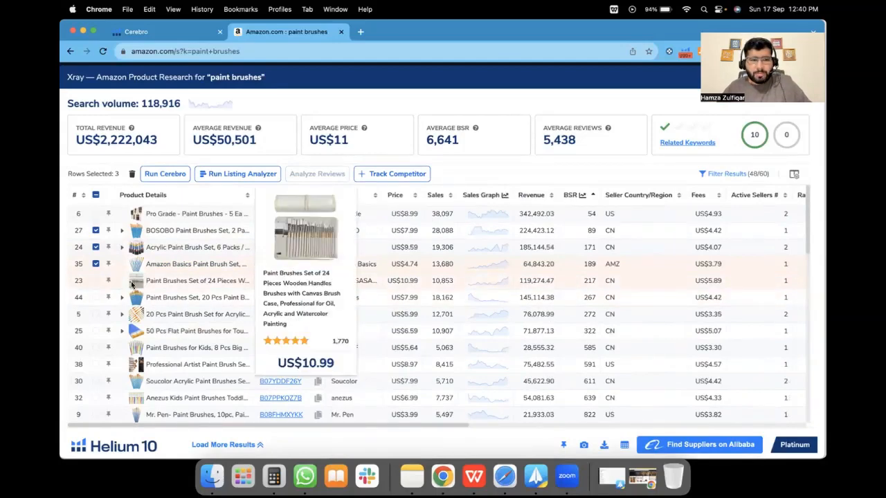
left_click(95, 280)
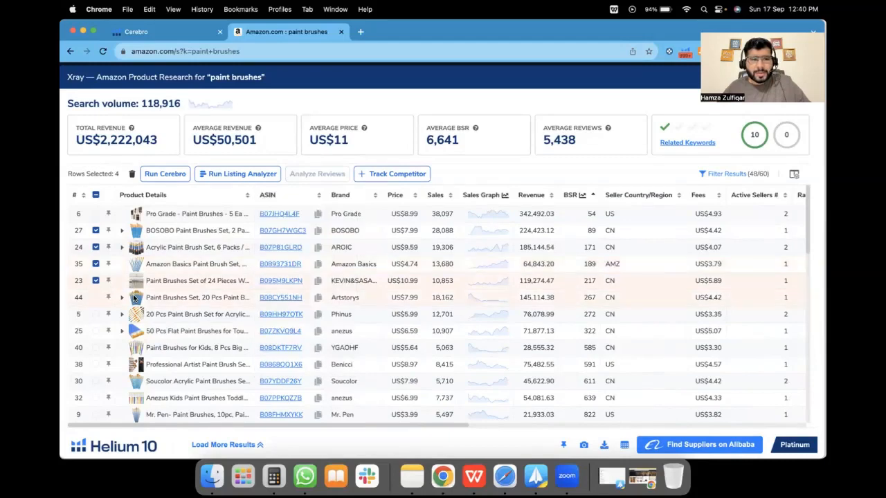
left_click(95, 297)
left_click(95, 314)
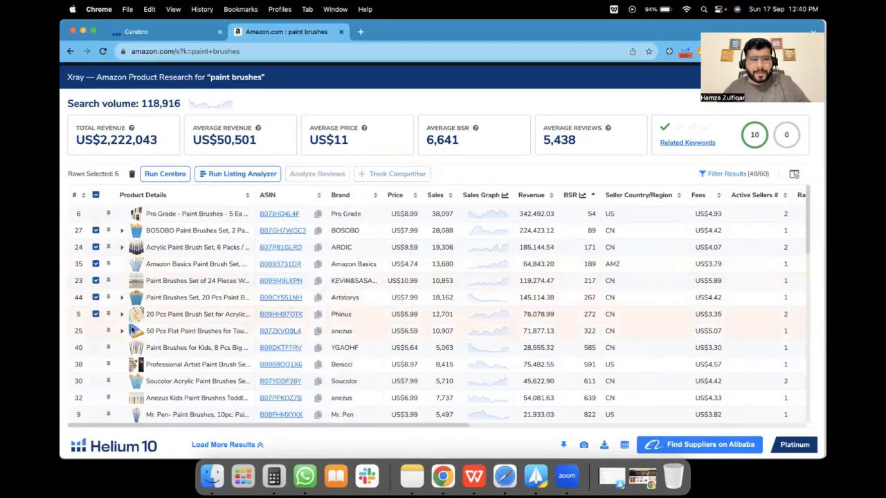
mouse_move(135, 331)
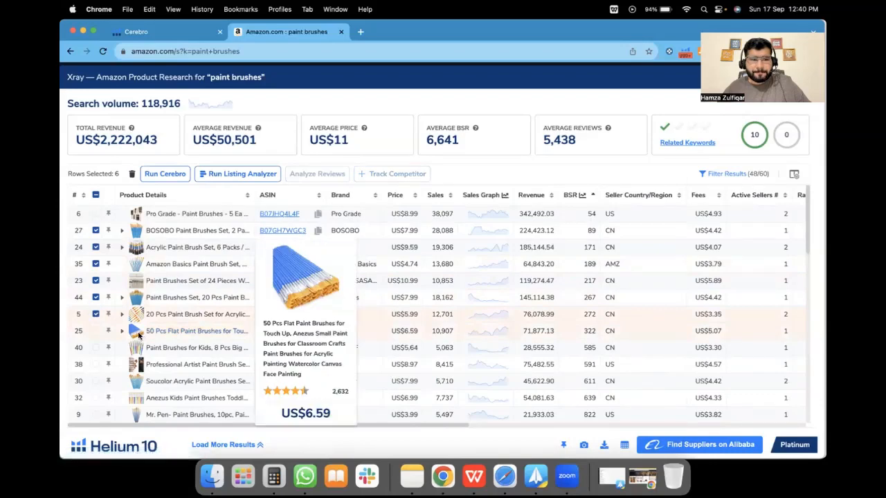
left_click(95, 331)
Step: Add the YGAOHF kids' brushes, Benicci professional artist set and Soucolor acrylic brush set to the selected products
mouse_move(139, 350)
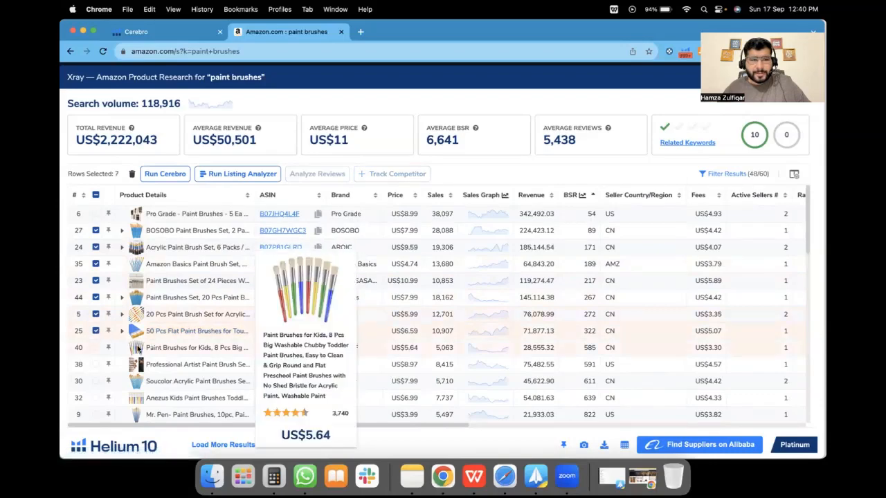
left_click(96, 348)
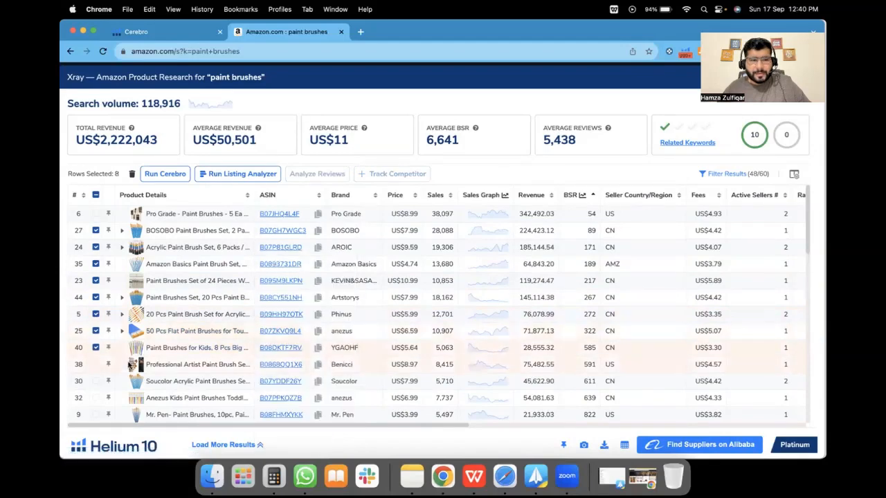
mouse_move(138, 367)
left_click(96, 365)
mouse_move(140, 386)
left_click(96, 381)
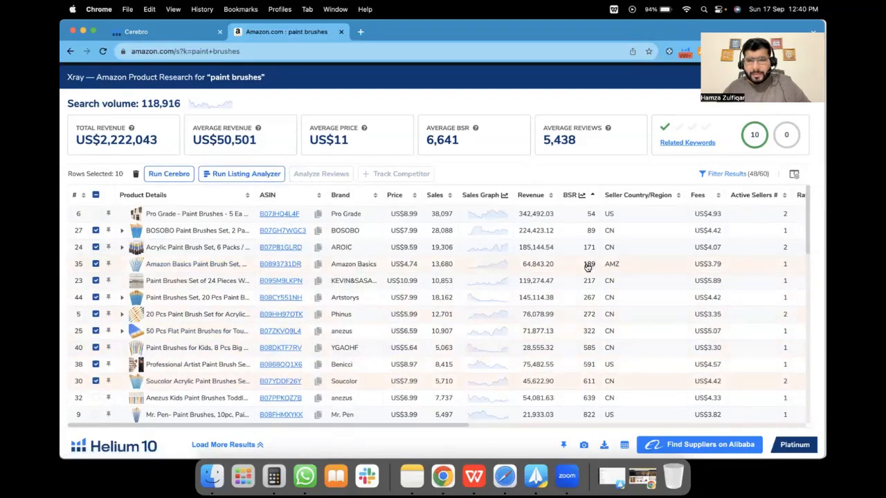
Step: Check the selected products' remaining data columns and run Cerebro on them
scroll(618, 348, "right", 1)
scroll(618, 348, "right", 10)
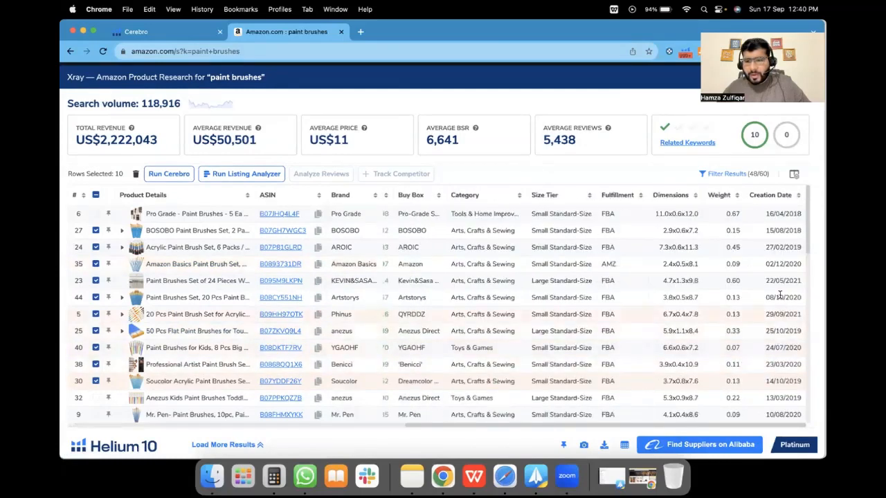
scroll(484, 259, "left", 5)
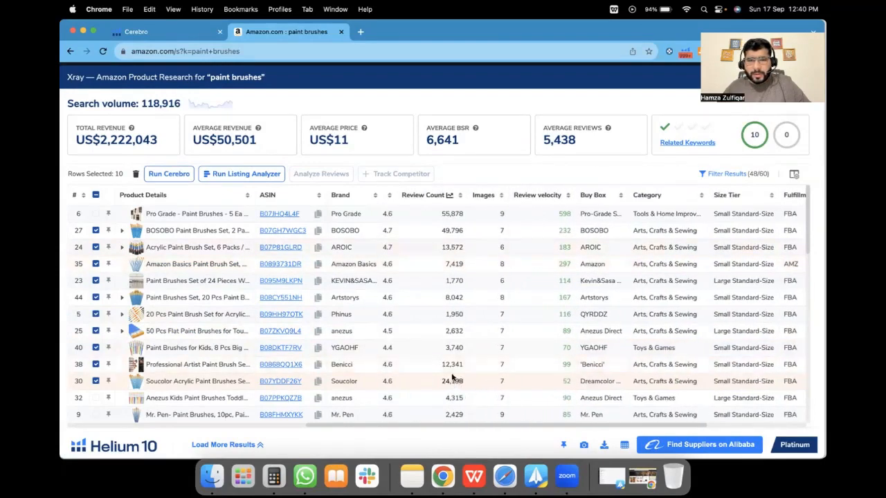
left_click(164, 177)
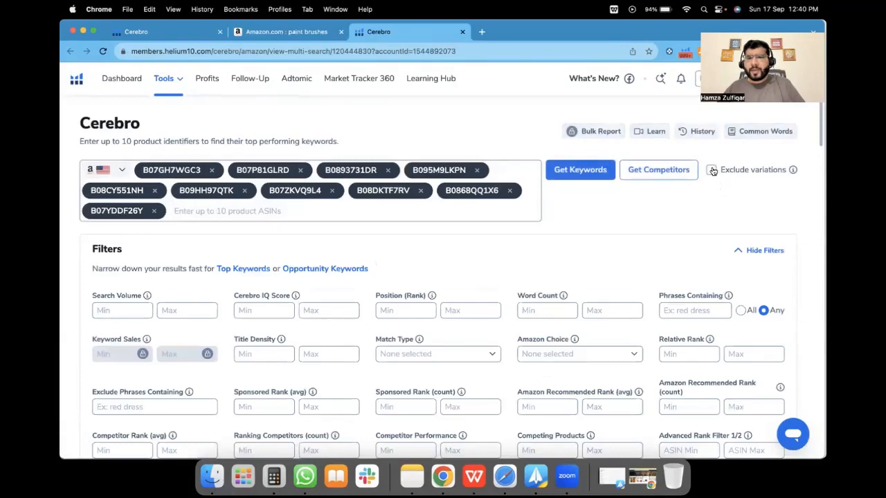
Step: Exclude variations in Cerebro and get the keywords for the ten competitor ASINs
left_click(712, 170)
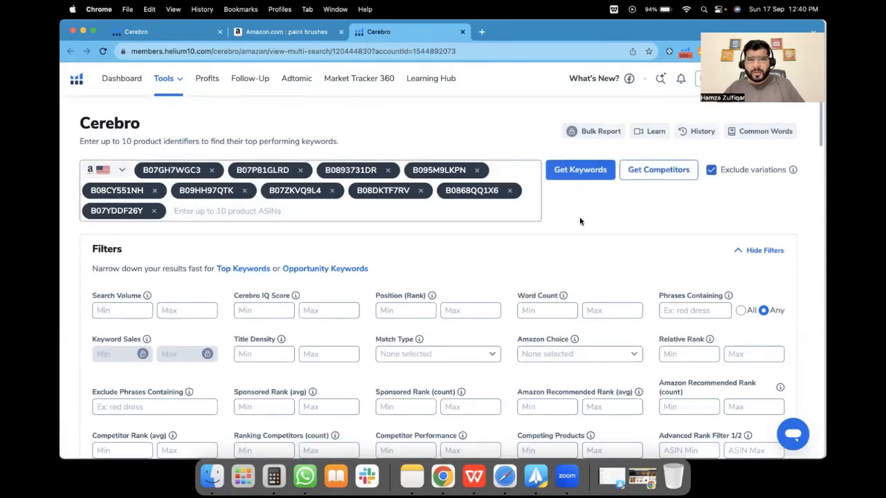
scroll(583, 220, "down", 2)
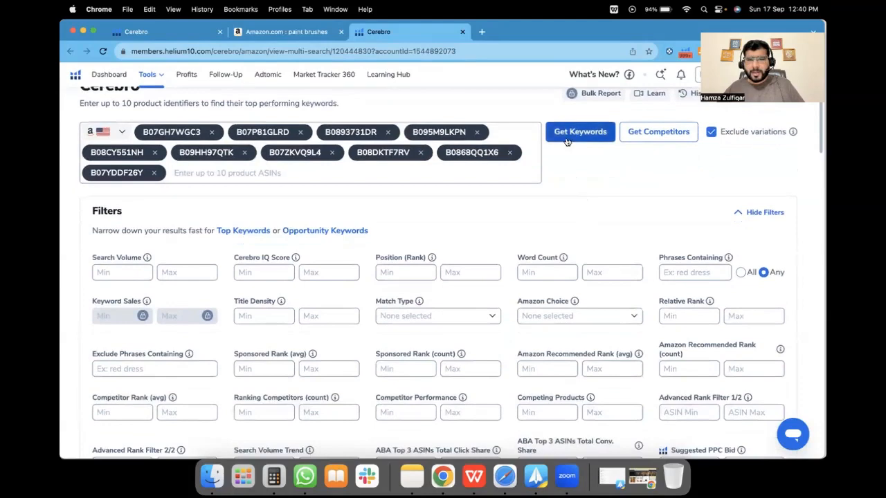
scroll(578, 189, "down", 1)
left_click(579, 122)
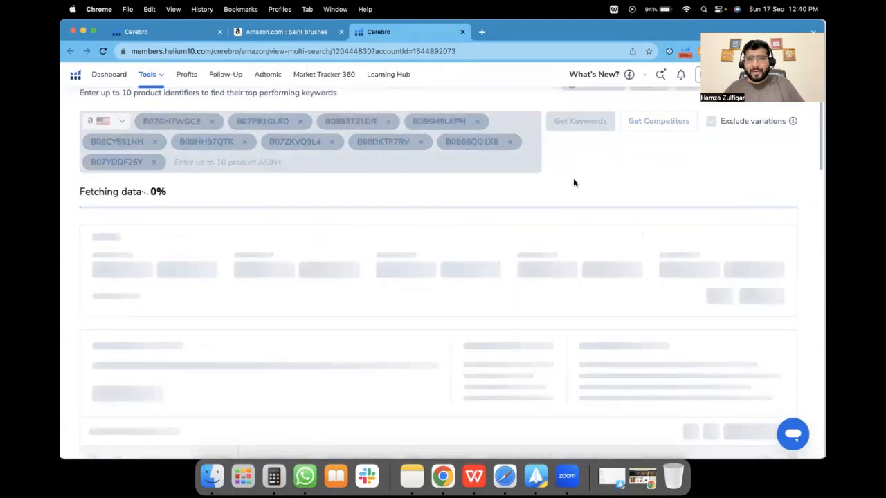
scroll(574, 183, "up", 1)
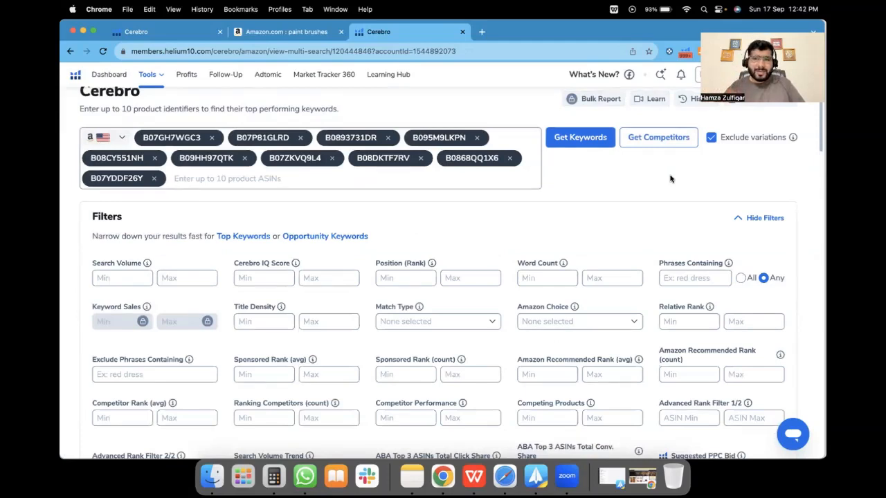
Step: Filter the Cerebro keywords to a minimum search volume of 250
scroll(670, 179, "down", 3)
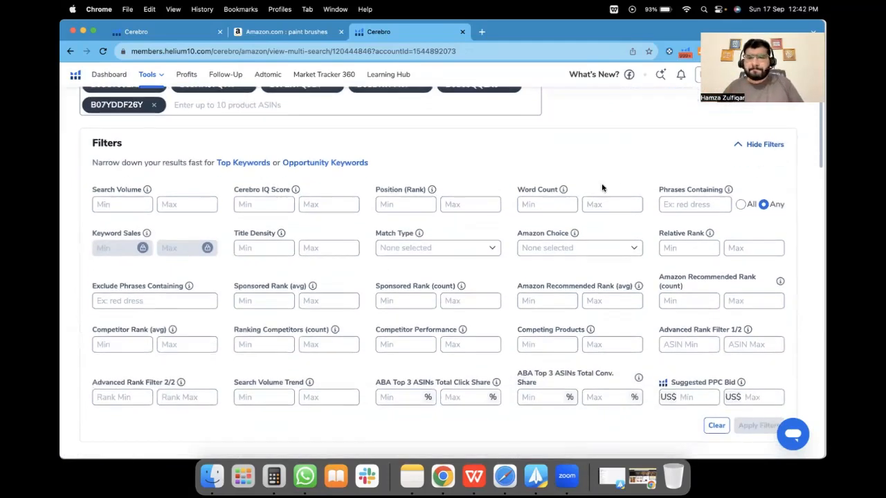
left_click(109, 204)
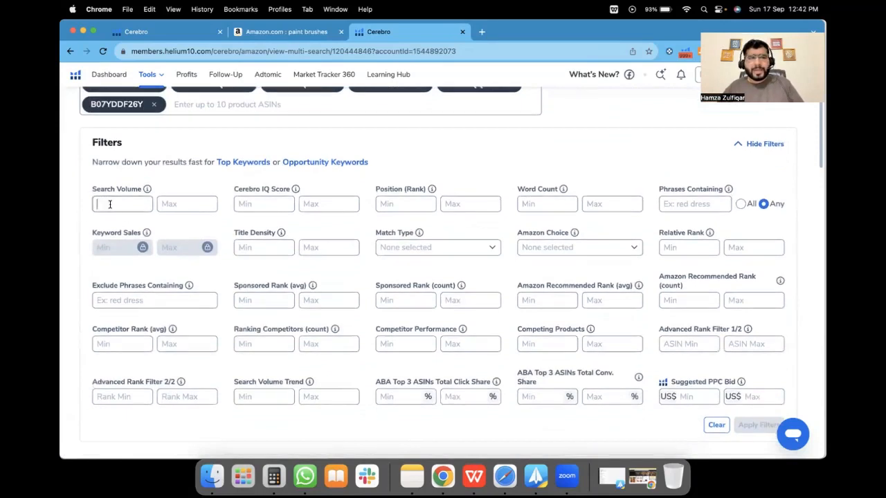
type("250")
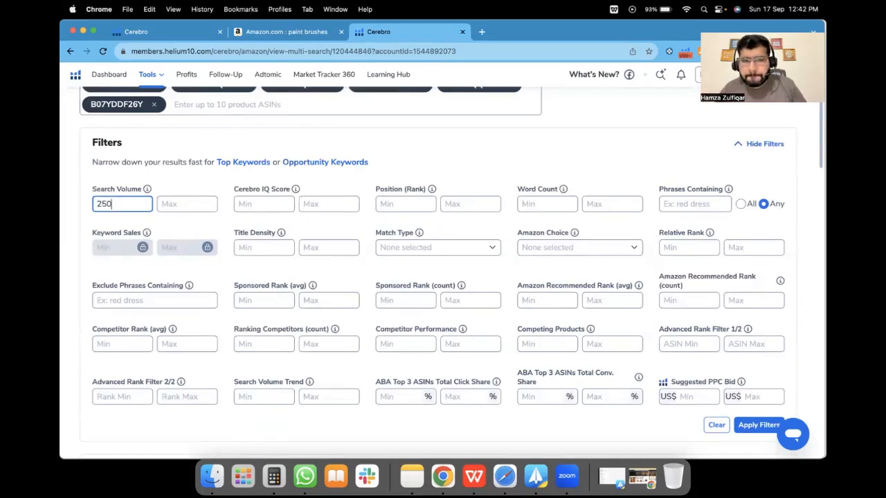
scroll(632, 376, "down", 4)
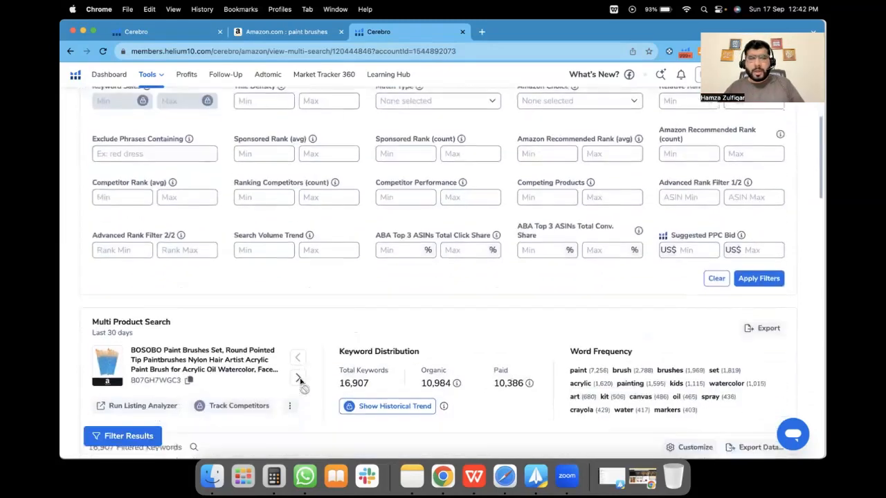
scroll(299, 379, "down", 1)
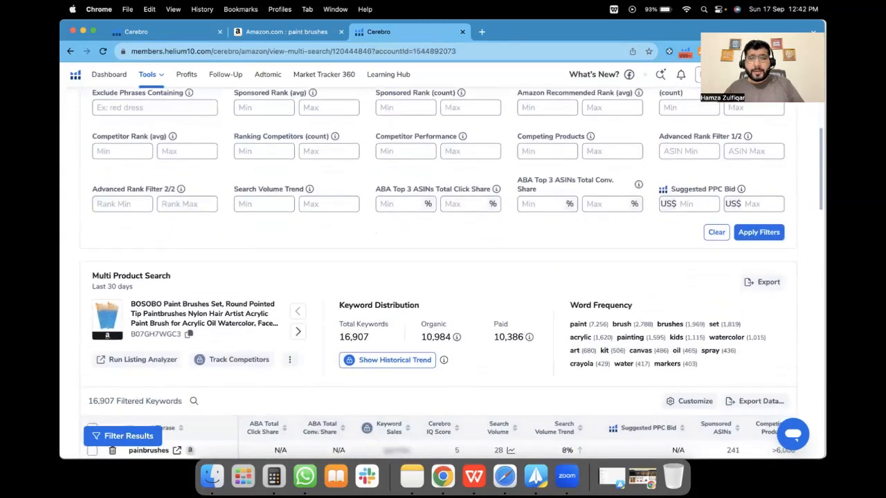
left_click(761, 233)
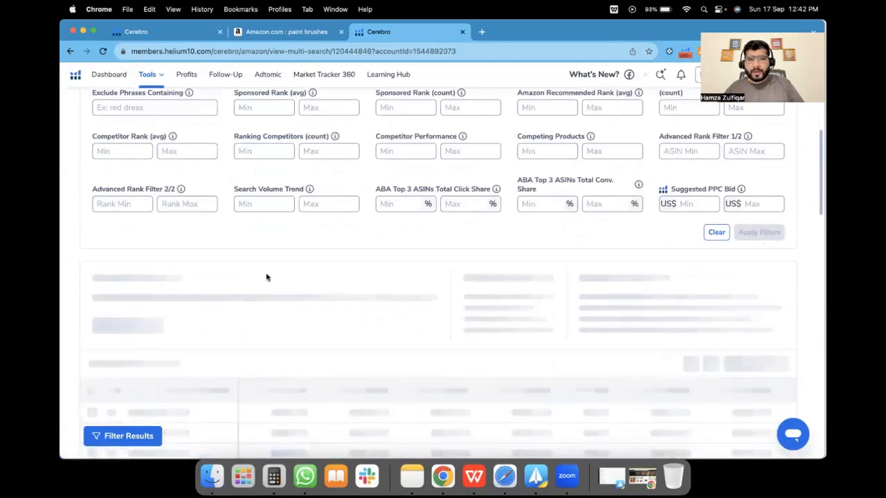
scroll(267, 277, "down", 1)
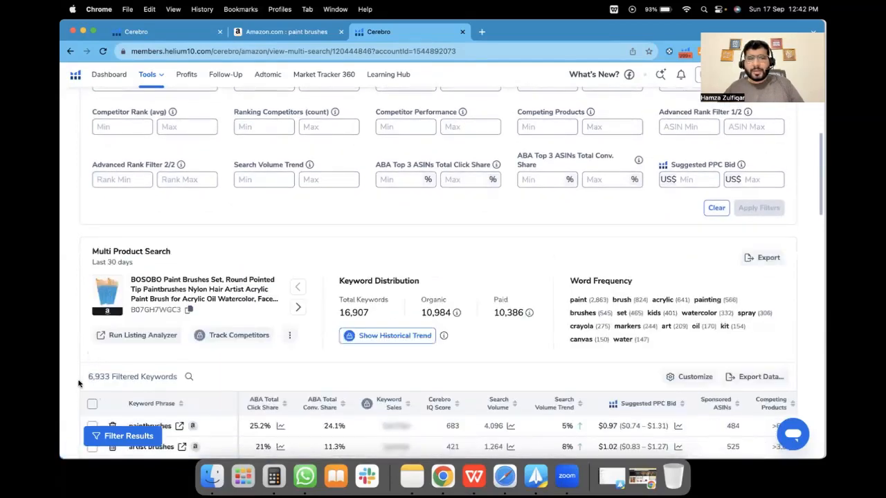
Step: Switch to WPS Office to view the Methods slide, and return to the Cerebro filters in Chrome
scroll(394, 337, "up", 5)
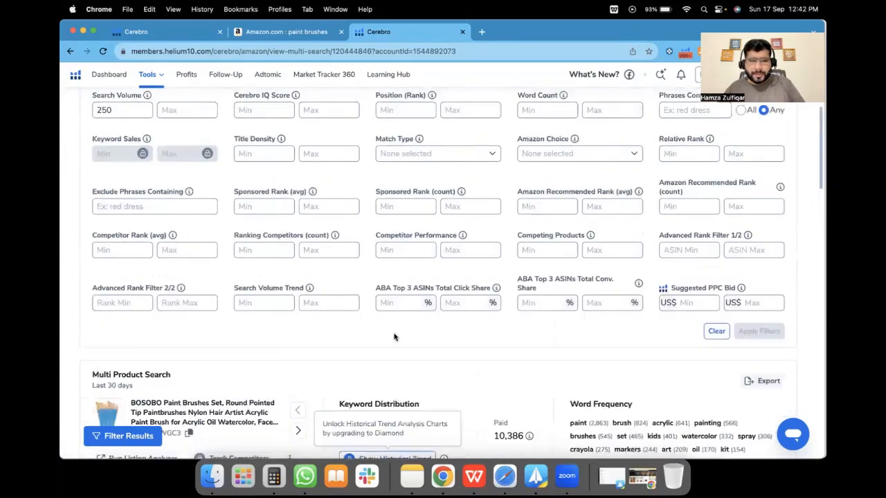
left_click(477, 483)
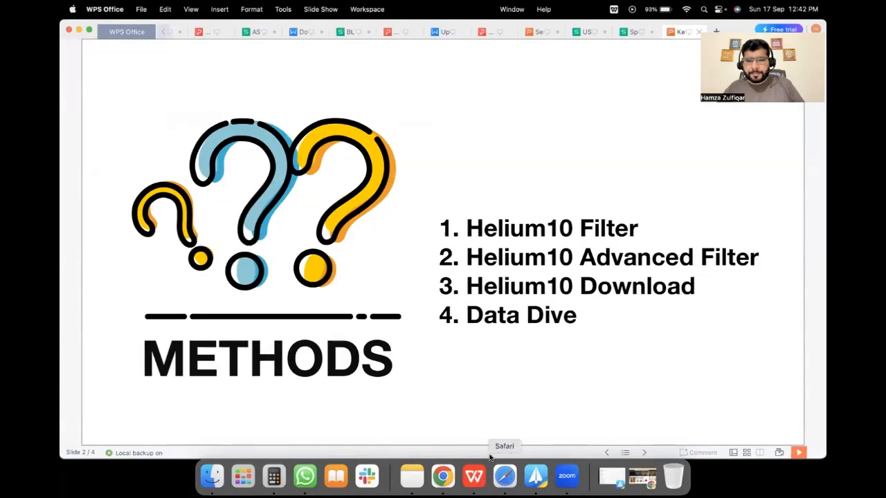
key("super+Tab")
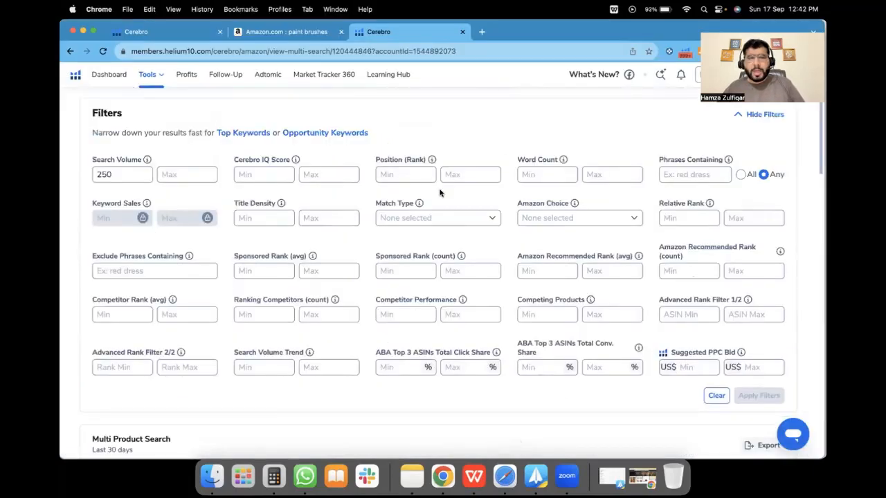
Step: Set the average Competitor Rank filter to a range of 1 to 30
left_click(124, 312)
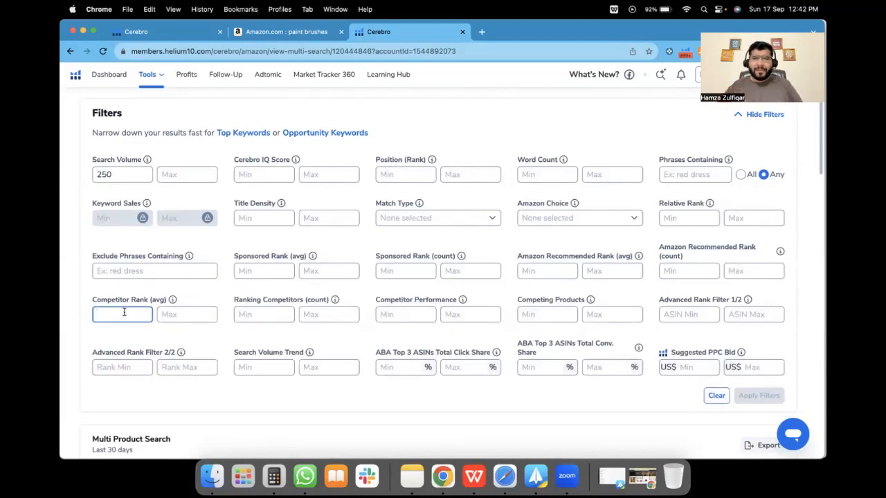
type("1")
left_click(182, 309)
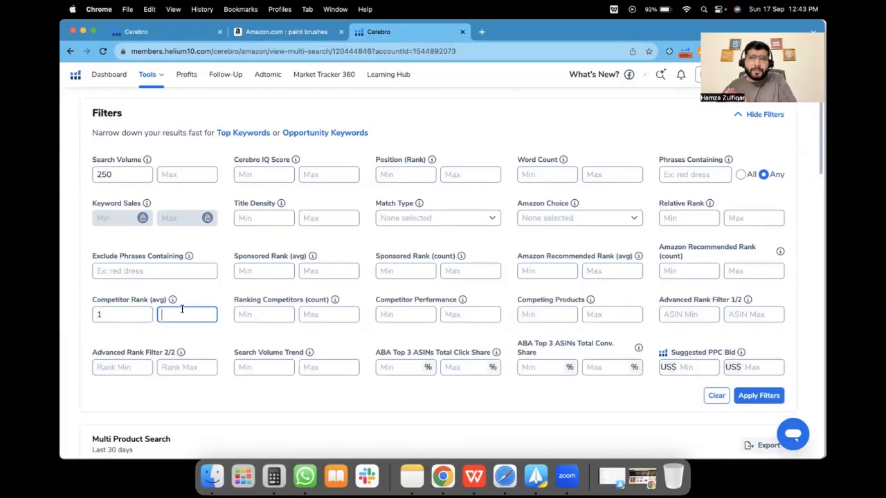
type("30")
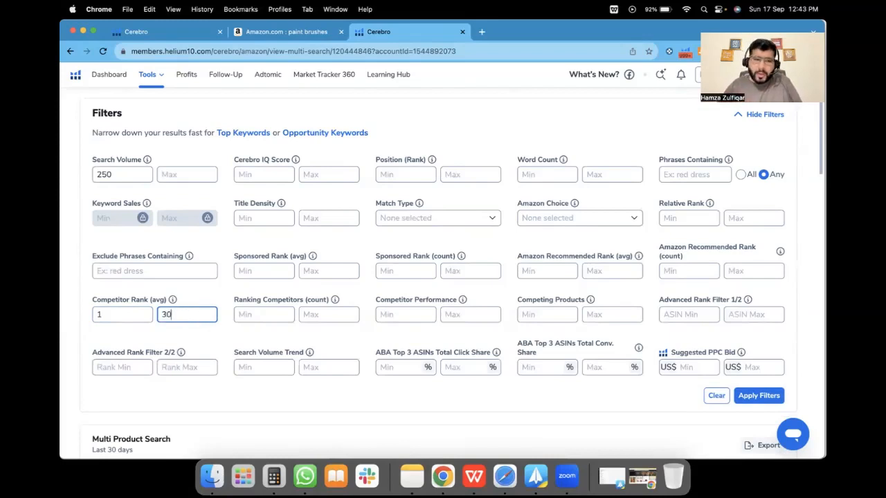
Step: Set the minimum Ranking Competitors count filter to 3
left_click(259, 312)
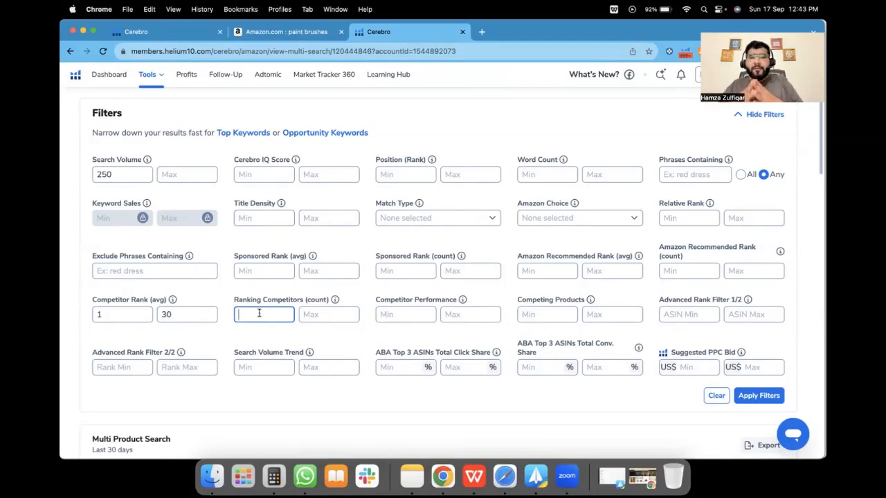
type("2")
scroll(259, 313, "up", 2)
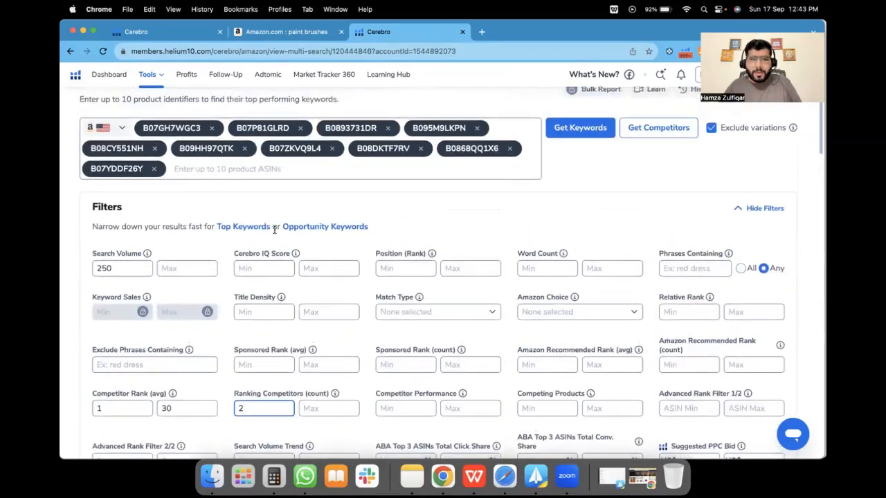
scroll(285, 305, "down", 2)
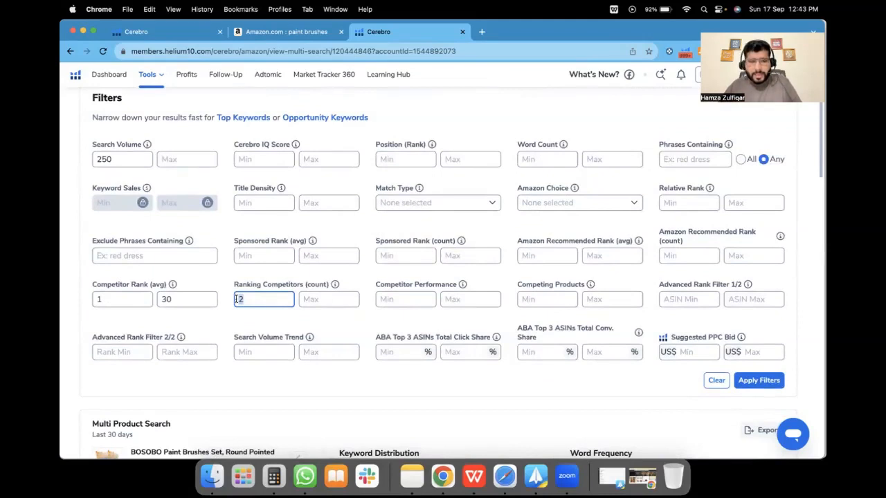
key("BackSpace")
type("3")
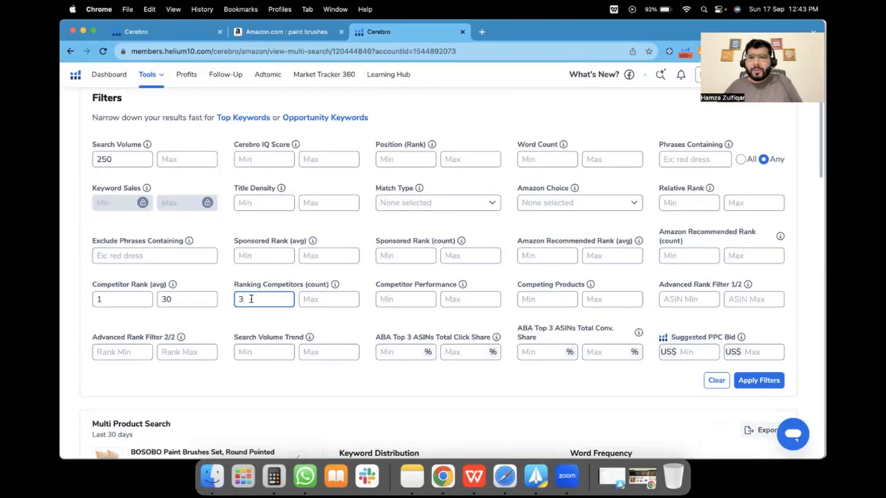
left_click(266, 322)
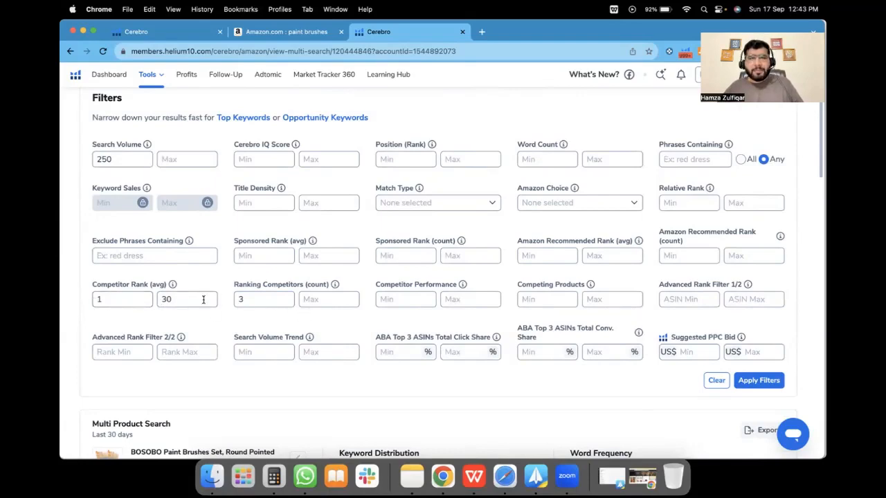
scroll(283, 304, "up", 3)
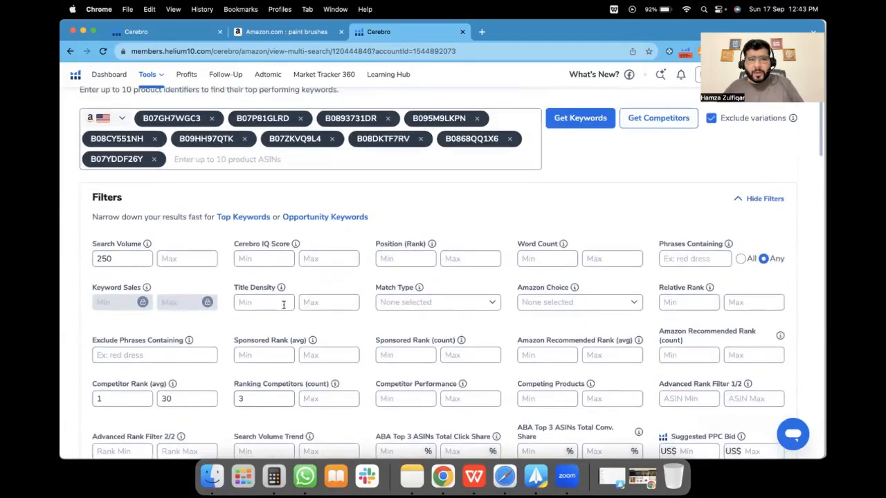
scroll(233, 187, "down", 2)
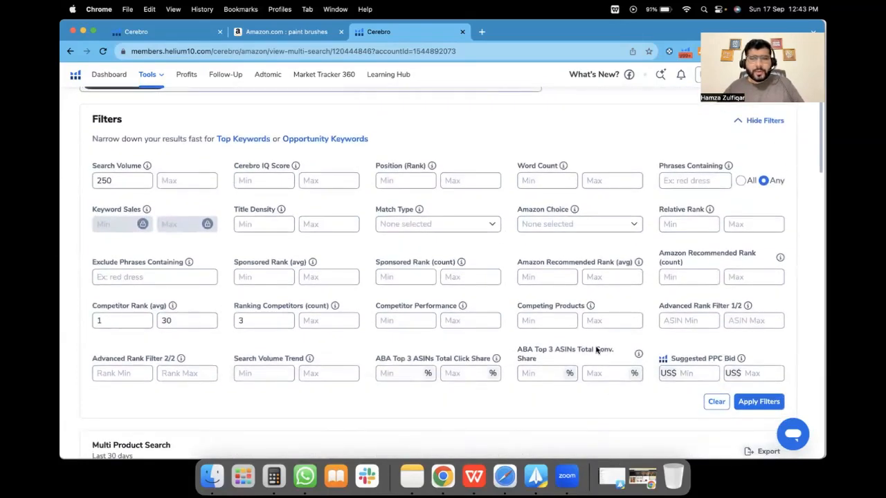
scroll(675, 396, "down", 1)
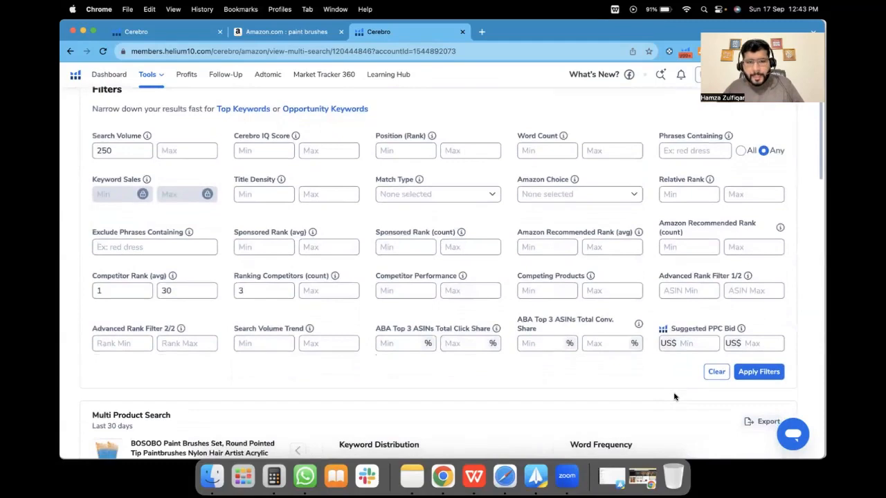
Step: Apply the filters to the Cerebro results and check the number of filtered keywords
left_click(759, 373)
scroll(453, 350, "down", 3)
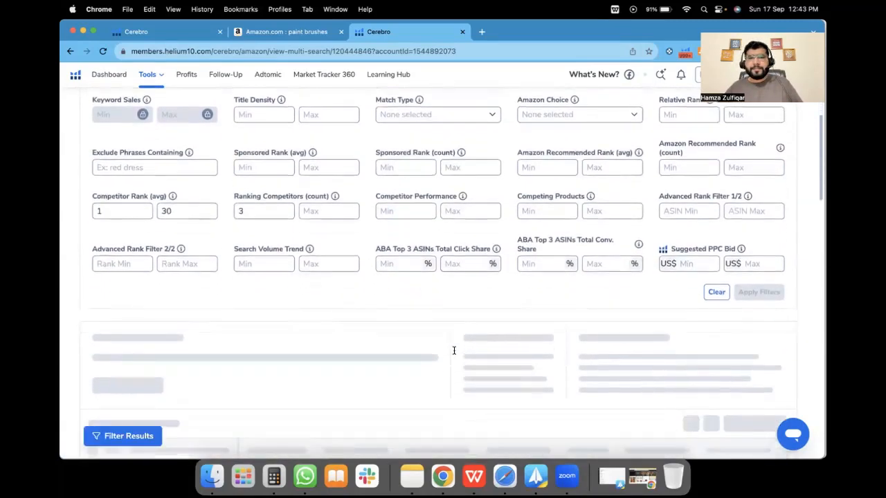
scroll(438, 342, "down", 4)
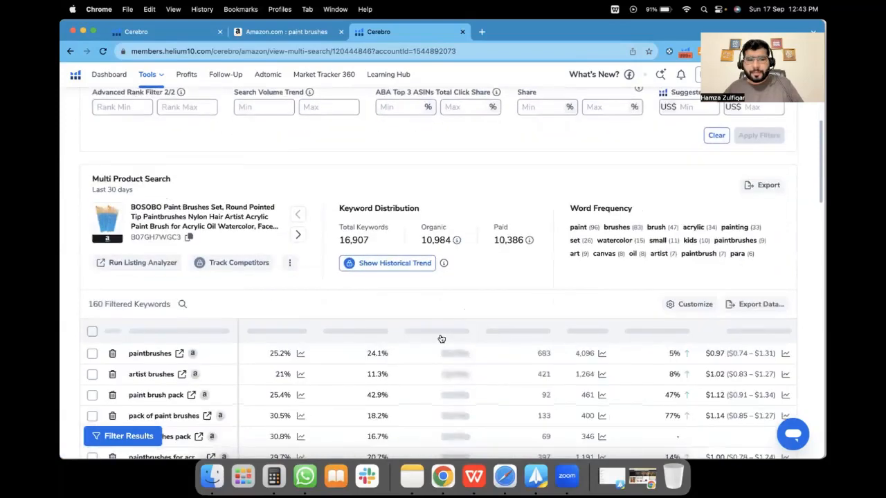
scroll(380, 298, "down", 3)
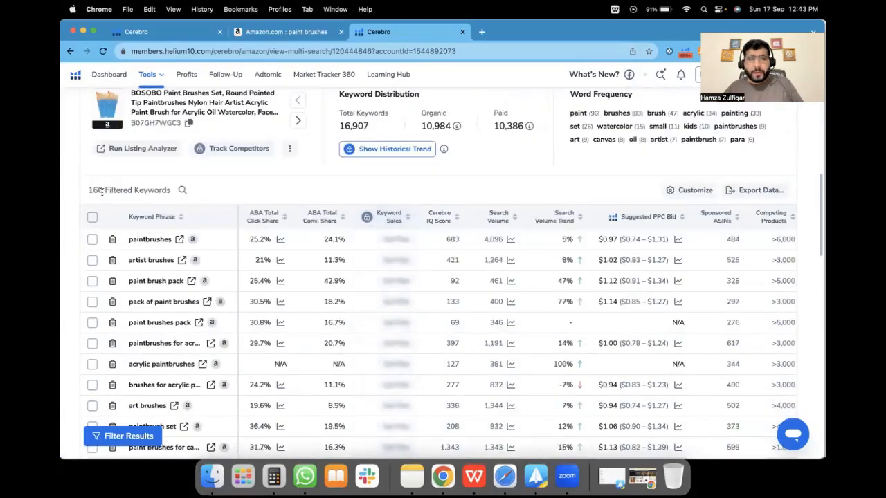
left_click_drag(90, 190, 141, 189)
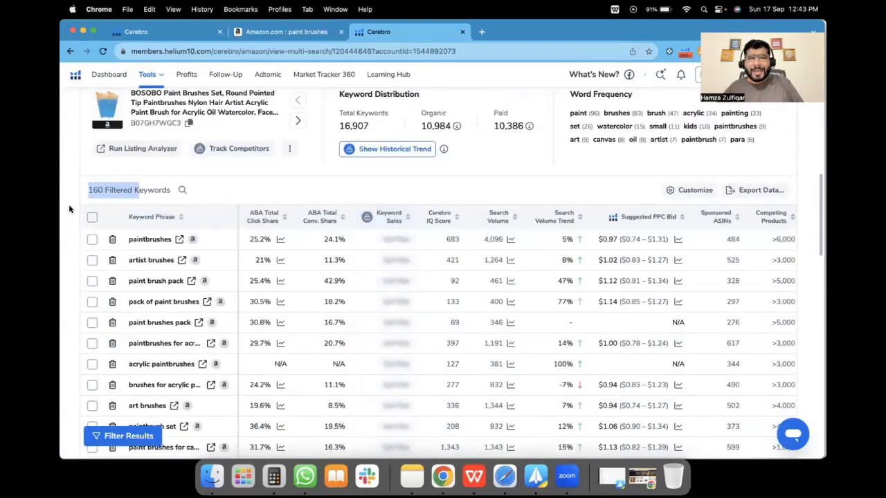
Step: Widen the Keyword Phrase column to show the full phrases and review the filtered keyword list
scroll(69, 209, "down", 3)
scroll(69, 205, "down", 3)
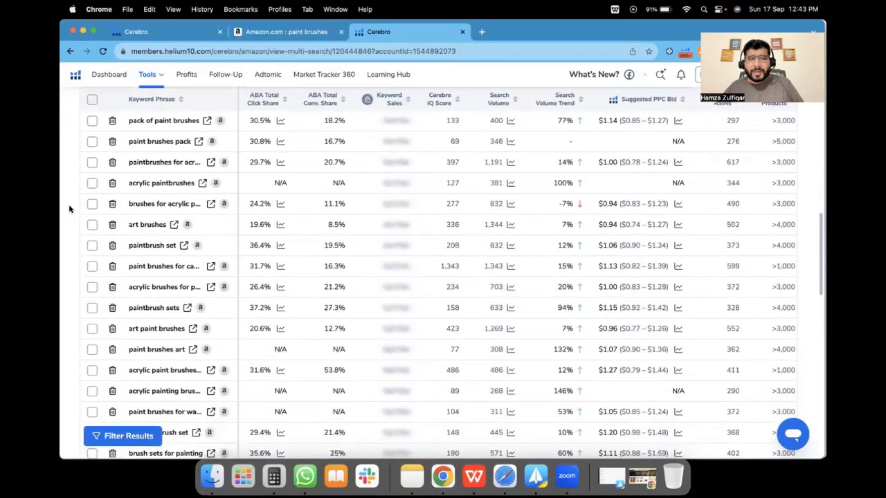
scroll(69, 206, "up", 2)
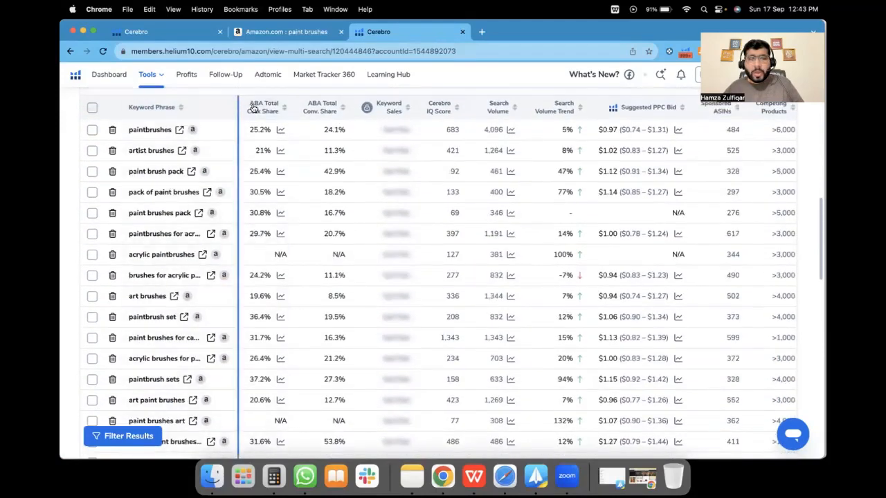
left_click_drag(238, 107, 339, 108)
scroll(247, 286, "down", 15)
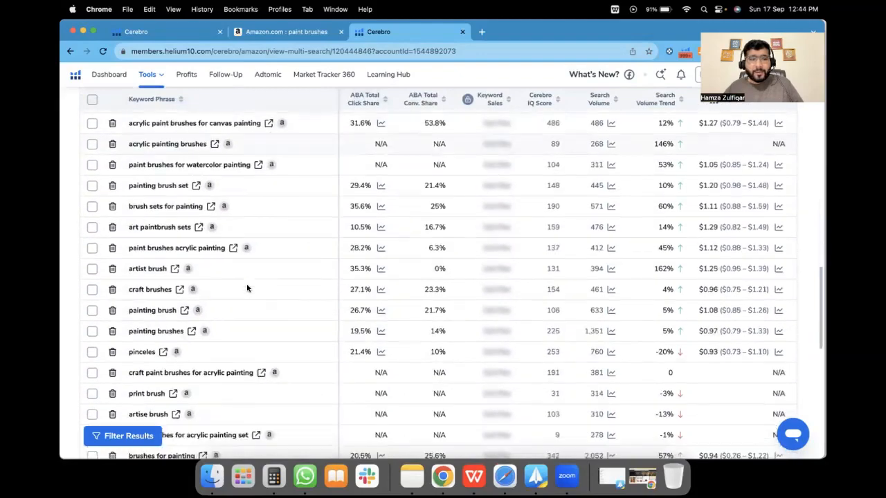
scroll(247, 286, "up", 10)
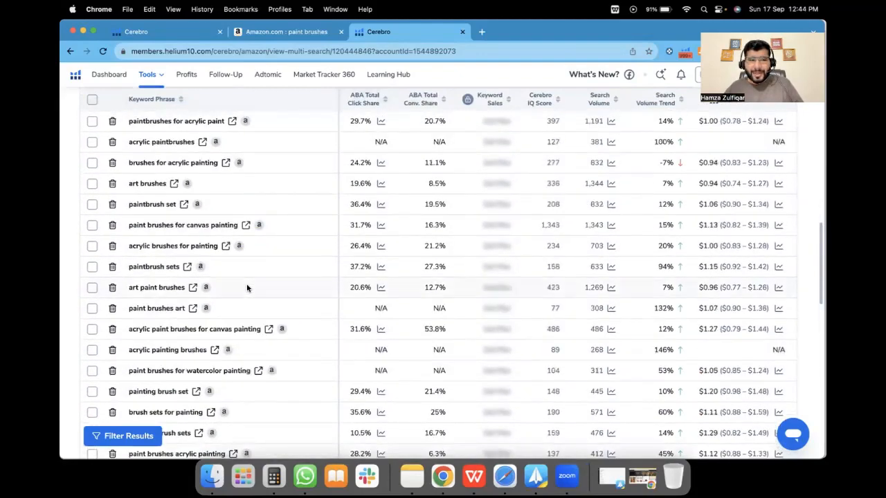
scroll(247, 288, "up", 2)
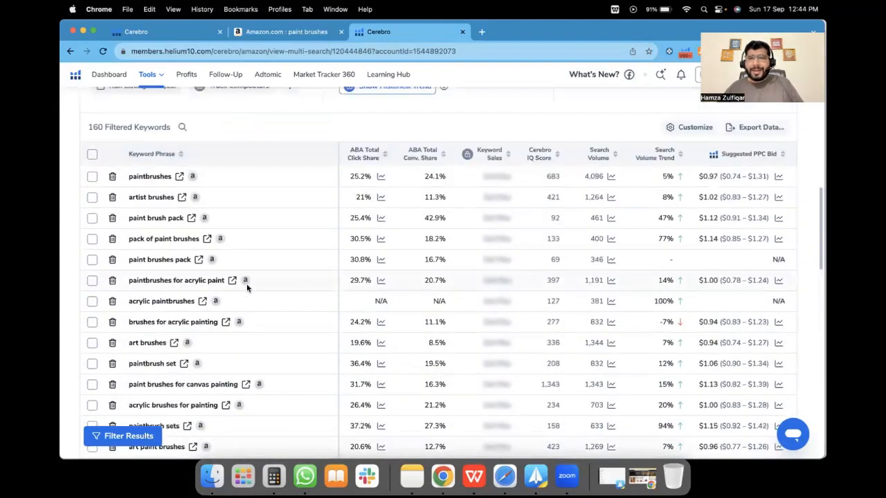
scroll(247, 288, "up", 2)
left_click(92, 213)
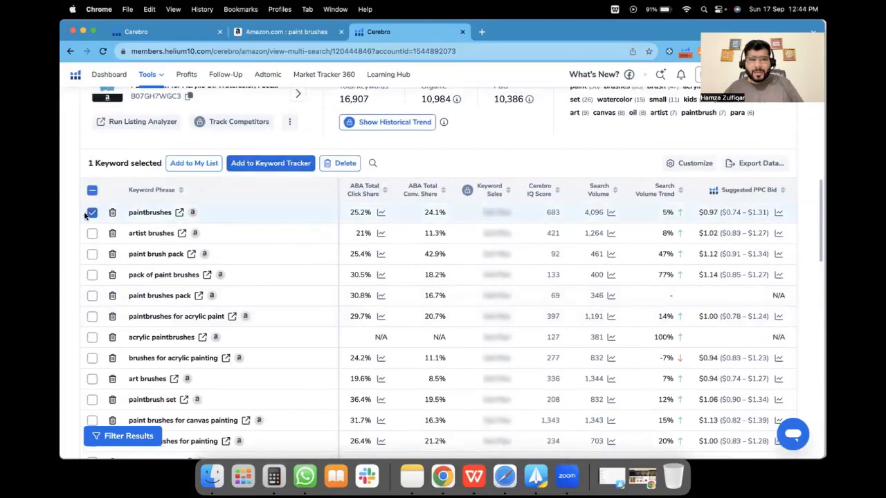
left_click(92, 213)
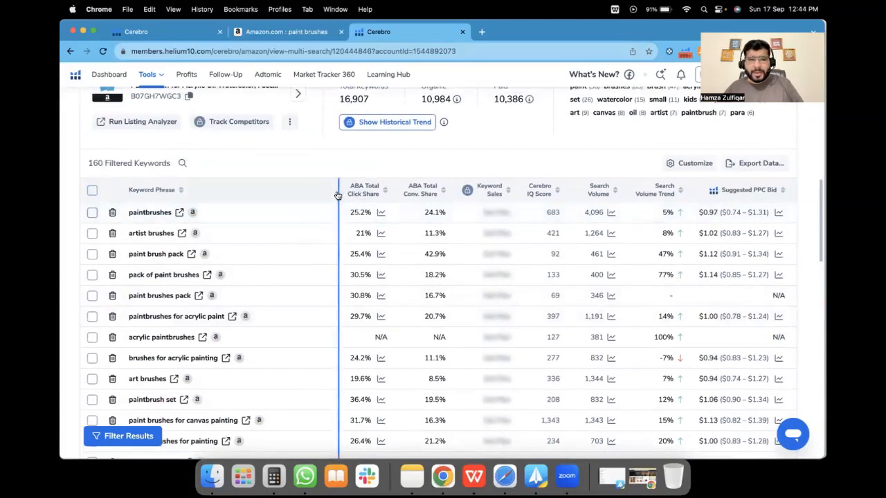
Step: Narrow the Keyword Phrase column and examine the remaining metric columns of the filtered keywords
left_click_drag(337, 191, 290, 193)
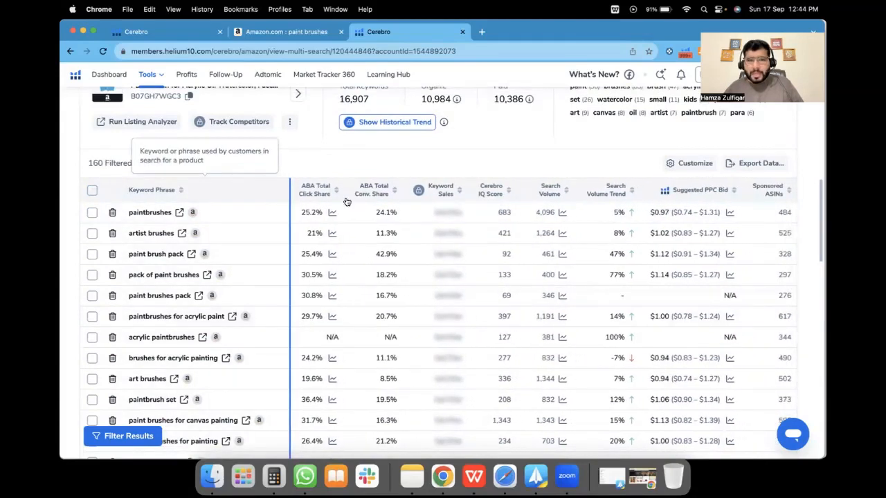
scroll(610, 254, "right", 5)
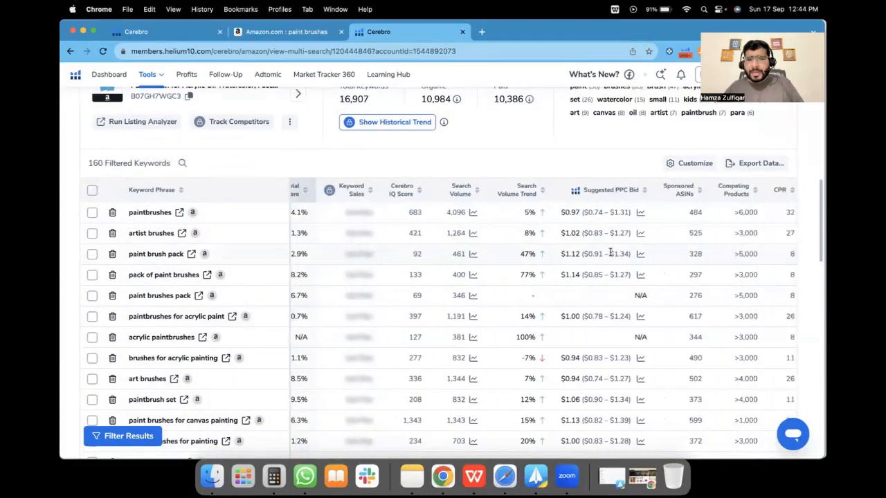
scroll(609, 253, "up", 5)
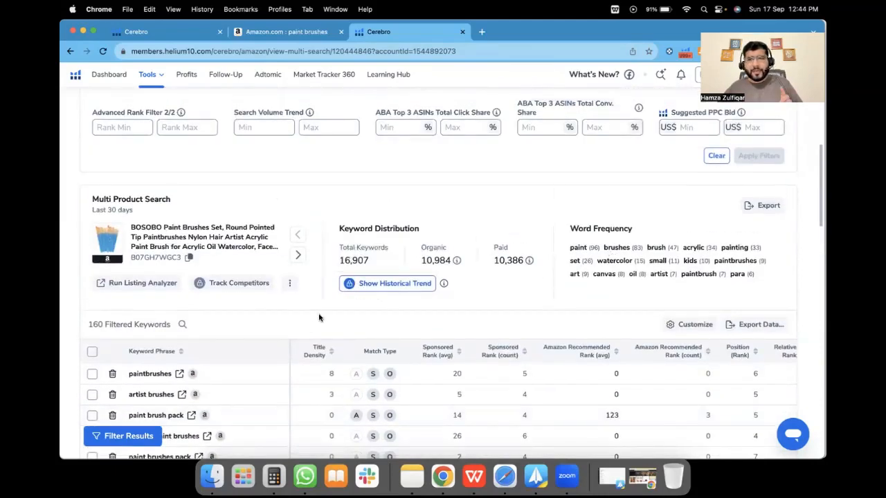
Step: Raise the minimum Ranking Competitors count to 4, apply the filters and check the filtered keyword count
scroll(334, 223, "up", 5)
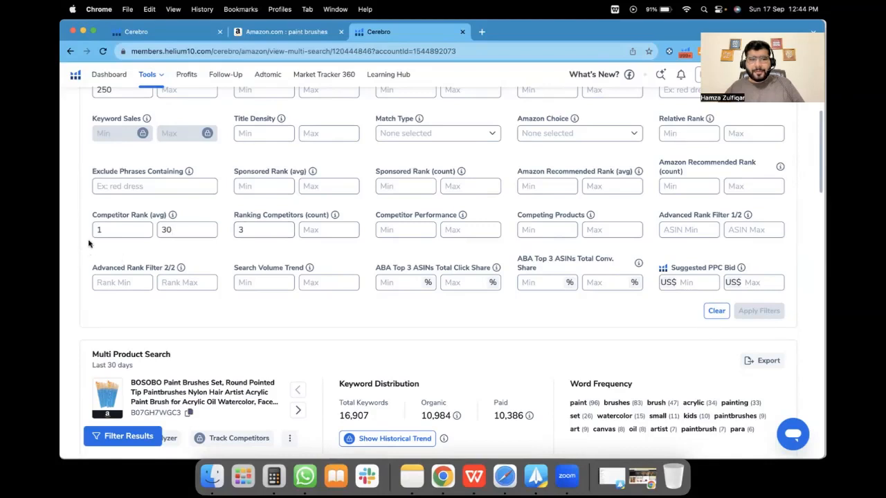
left_click(256, 234)
key("BackSpace")
type("4")
scroll(267, 250, "down", 1)
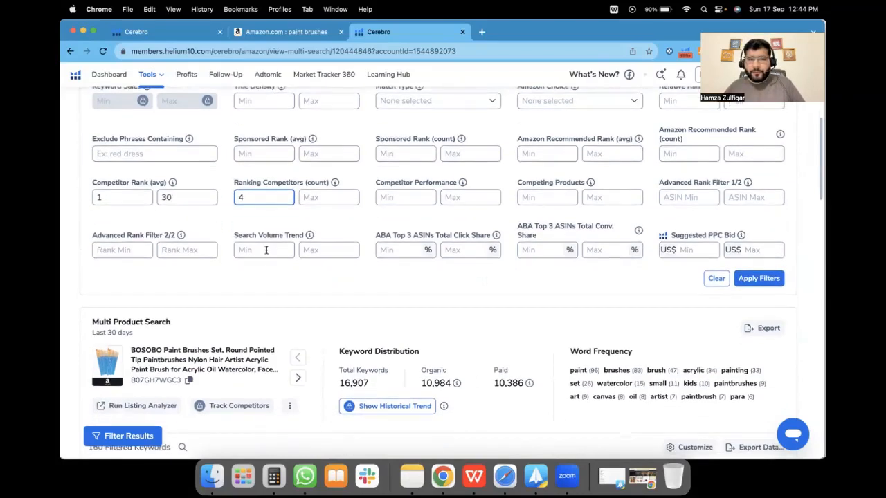
left_click(759, 278)
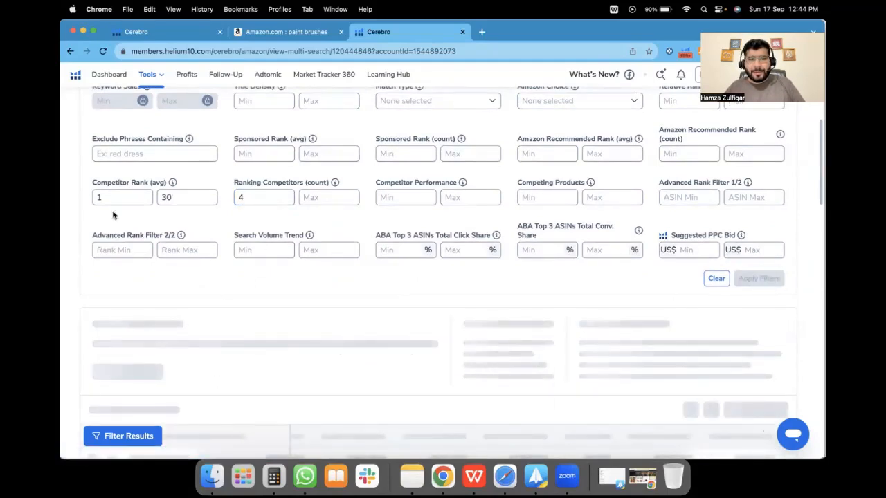
scroll(152, 267, "down", 4)
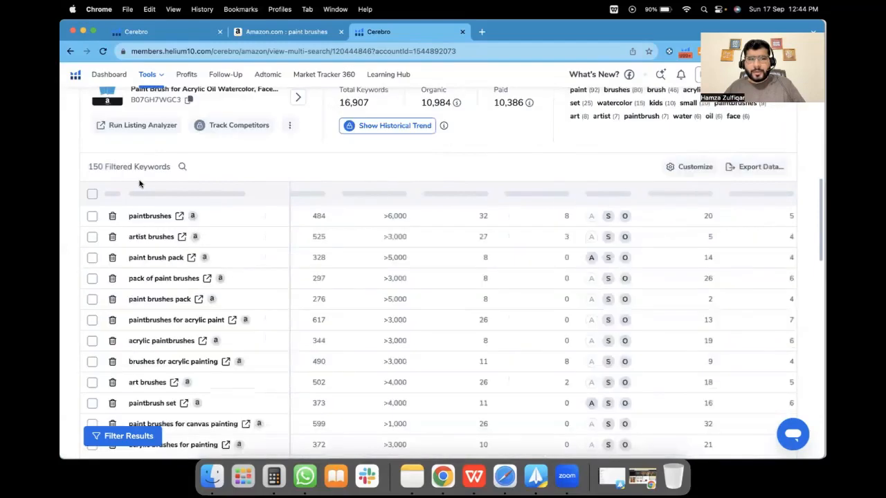
left_click_drag(88, 166, 170, 167)
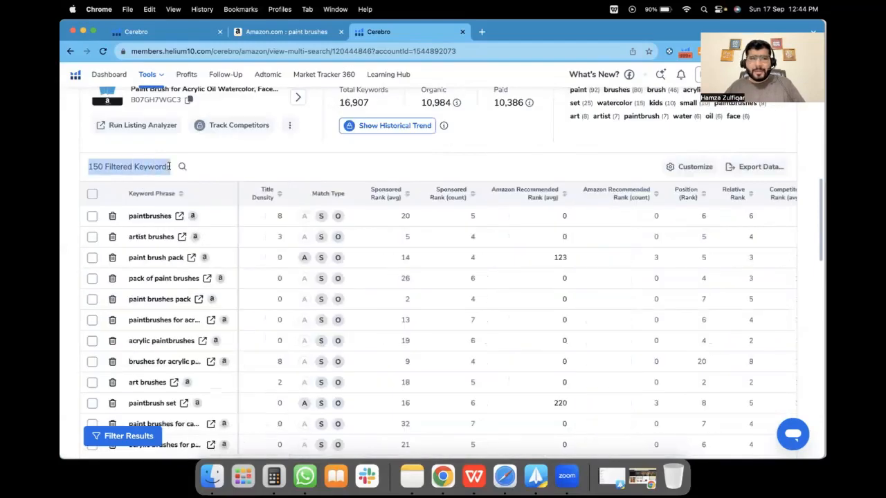
left_click(228, 168)
Step: Switch to WPS Office to view the Methods slide, and return to the Cerebro filters in Chrome
scroll(228, 168, "up", 5)
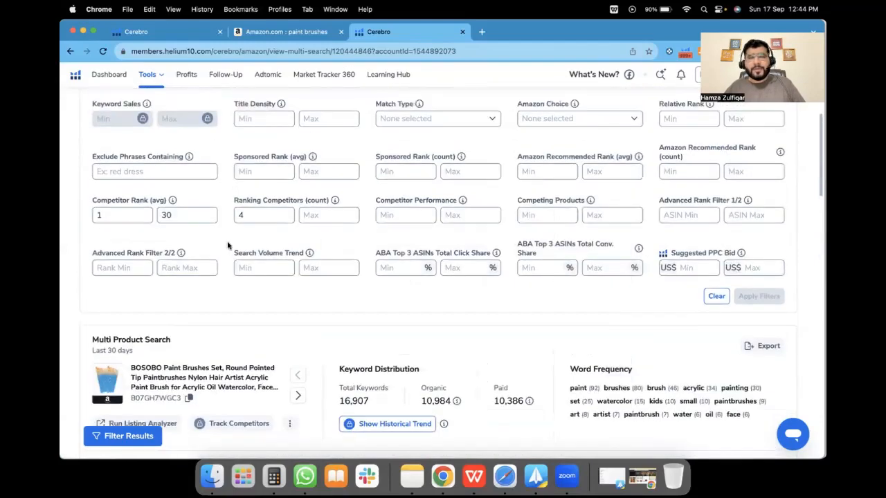
scroll(234, 242, "up", 2)
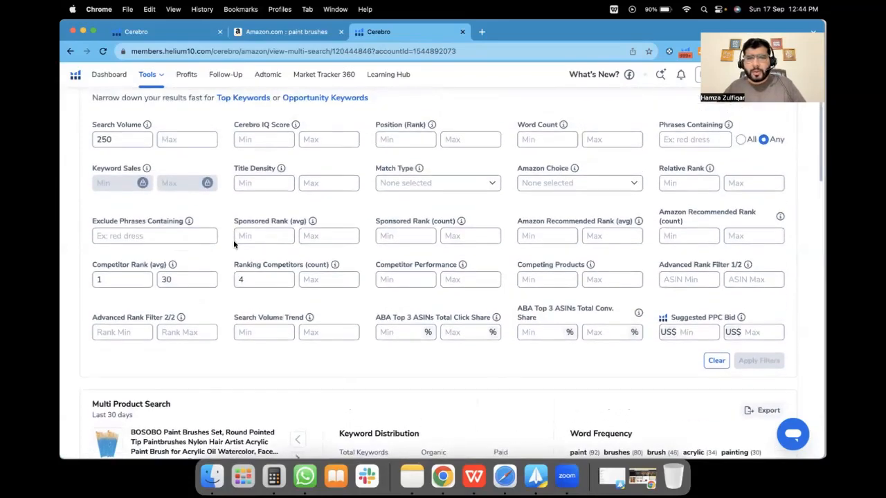
left_click(474, 477)
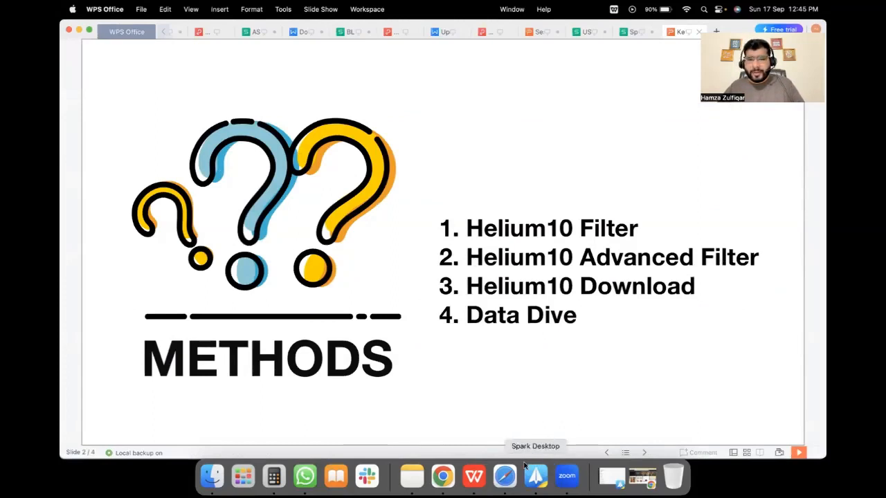
left_click(443, 476)
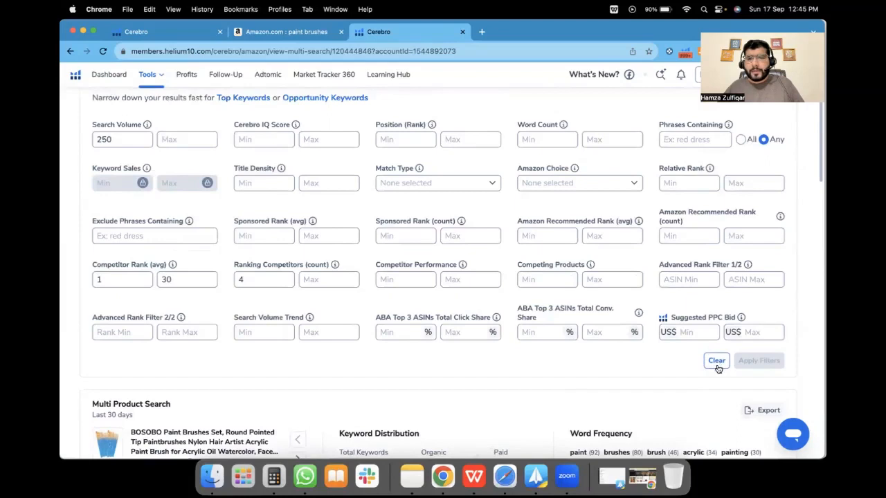
Step: Clear the average Competitor Rank range and the Ranking Competitors count filter, keeping the search volume filter
left_click_drag(131, 279, 72, 279)
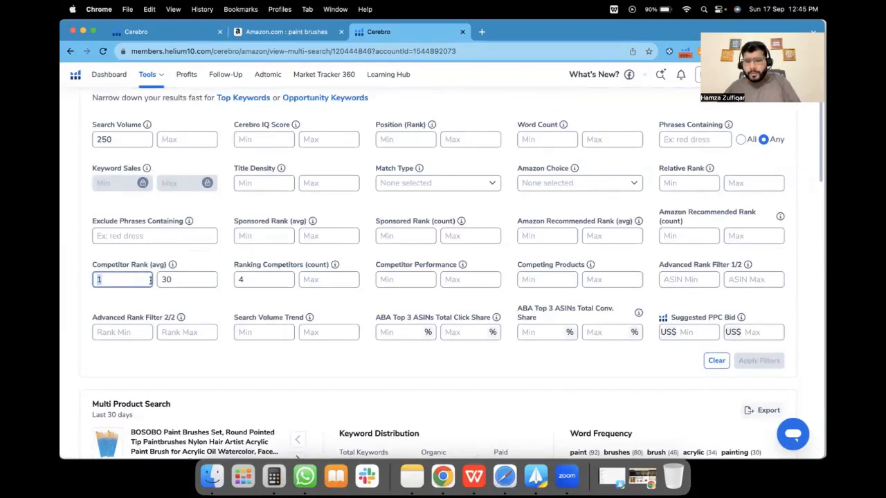
key("BackSpace")
key("Tab")
key("BackSpace")
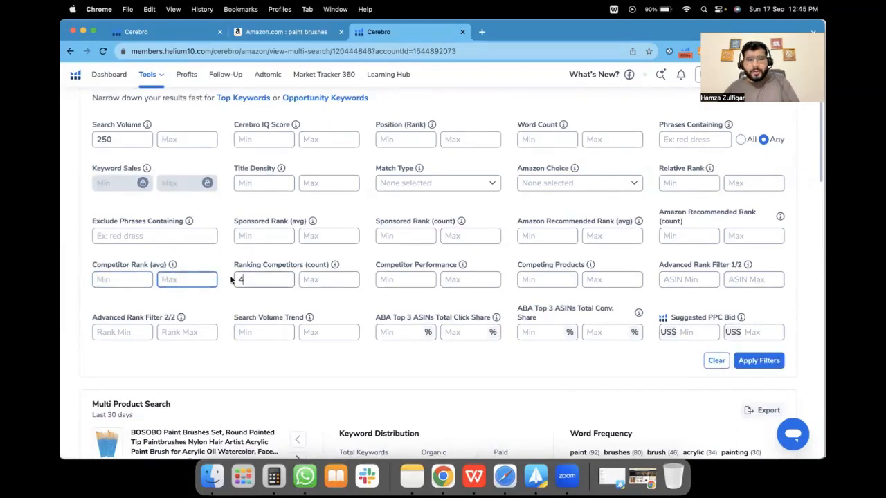
key("Tab")
key("BackSpace")
left_click(69, 129)
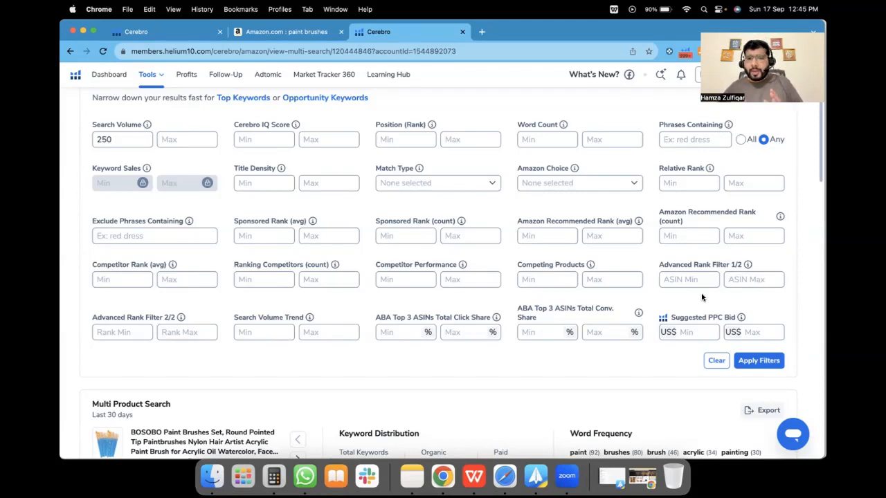
Step: Set the ASIN range of Advanced Rank Filter 1/2 to a minimum of 1 and a maximum of 10
scroll(701, 298, "up", 1)
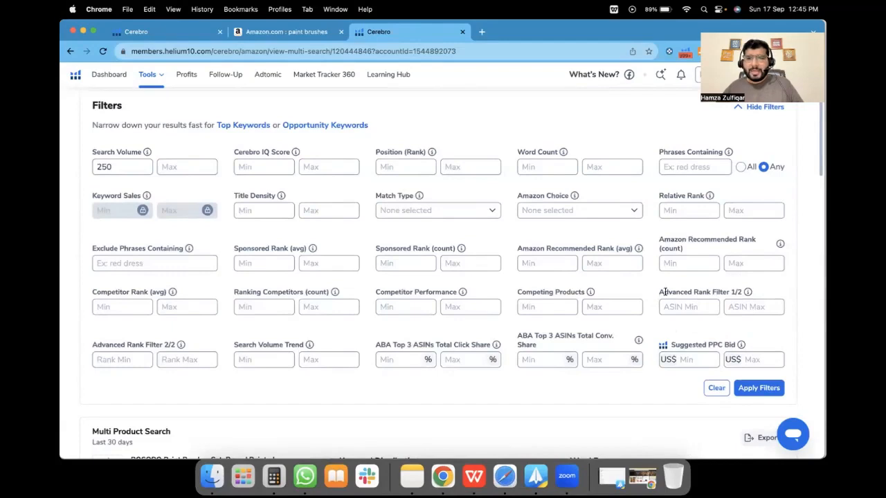
left_click(681, 307)
scroll(630, 293, "up", 2)
type("1")
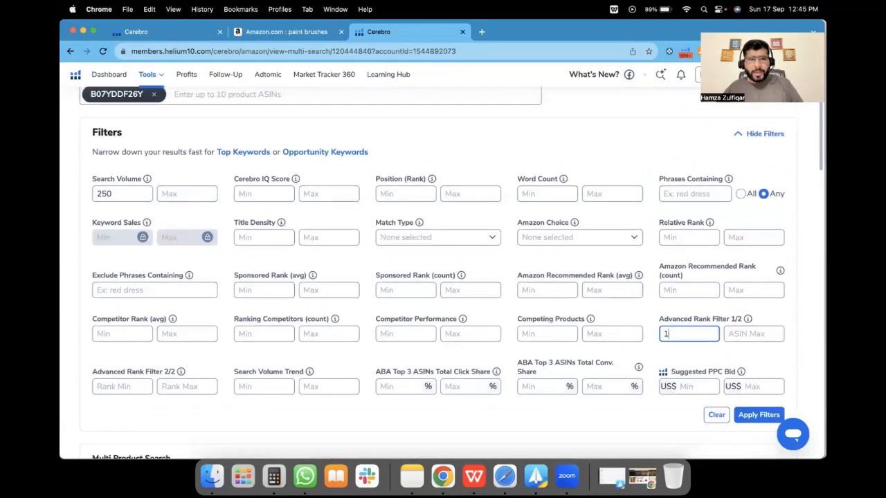
left_click(759, 362)
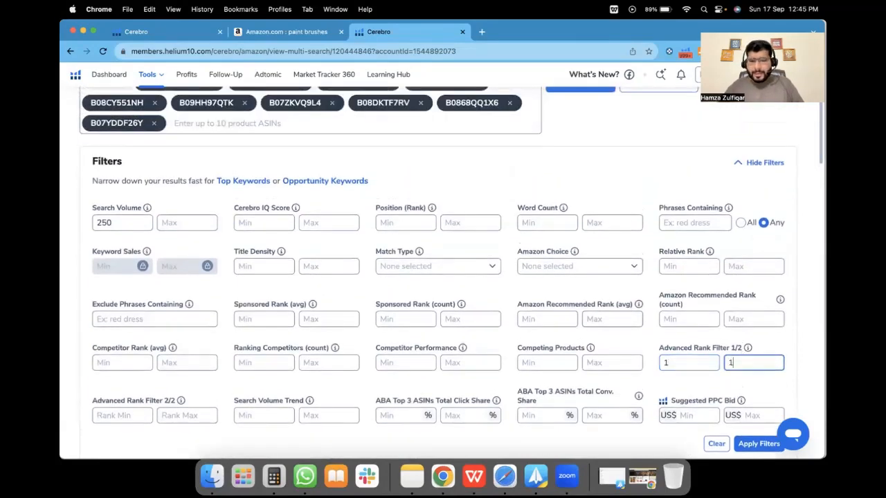
type("10")
scroll(450, 270, "up", 1)
scroll(450, 270, "down", 2)
key("BackSpace")
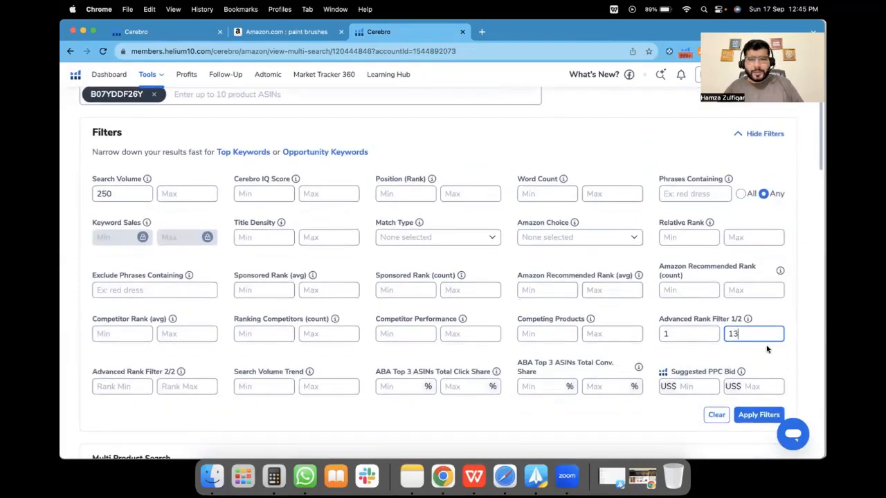
Step: Set the rank range of Advanced Rank Filter 2/2 to a minimum of 1 and a maximum of 30
scroll(443, 270, "down", 2)
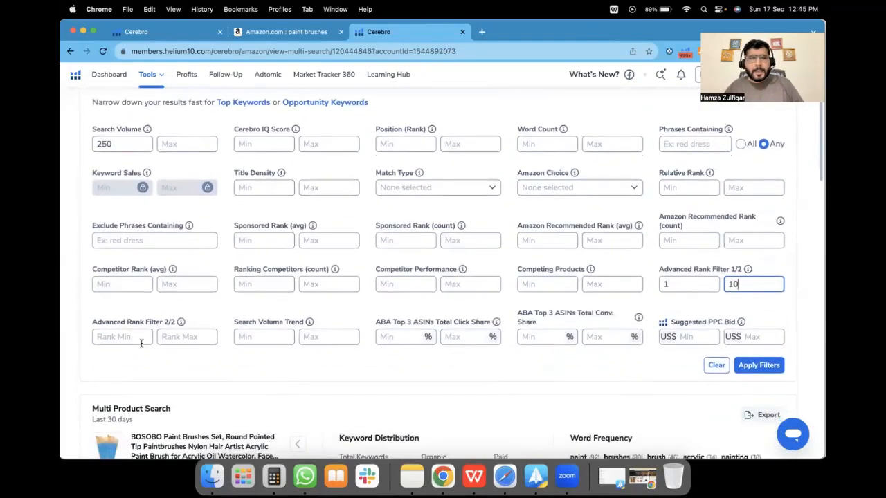
left_click(125, 337)
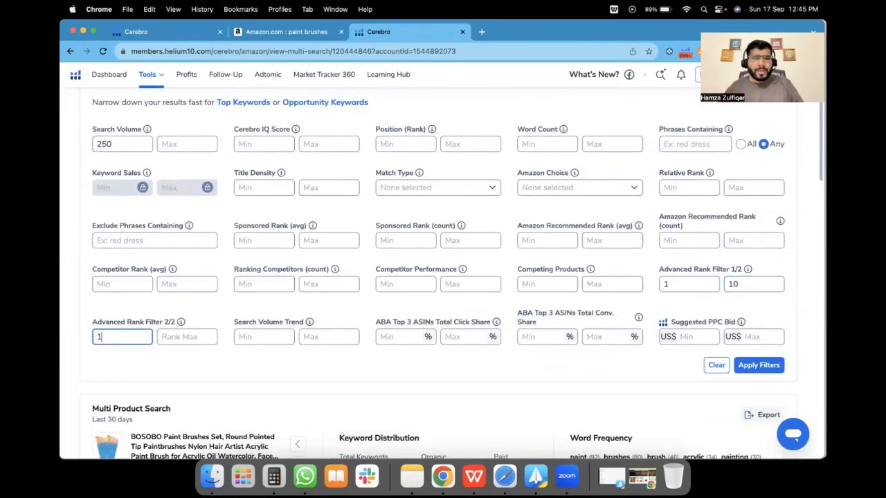
type("1")
left_click(191, 337)
type("30")
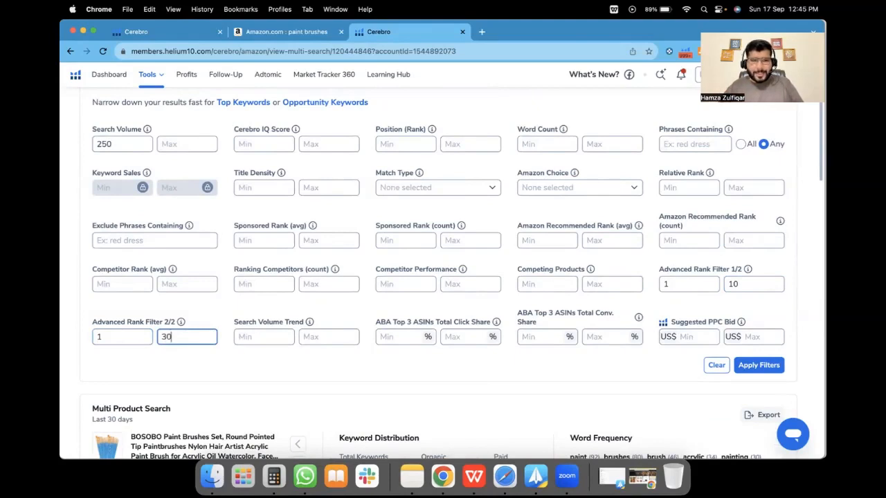
left_click(375, 366)
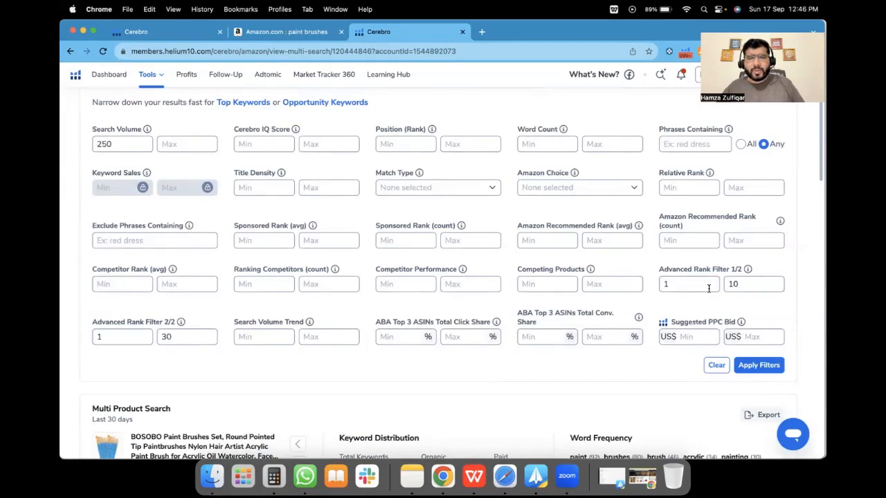
scroll(709, 288, "up", 3)
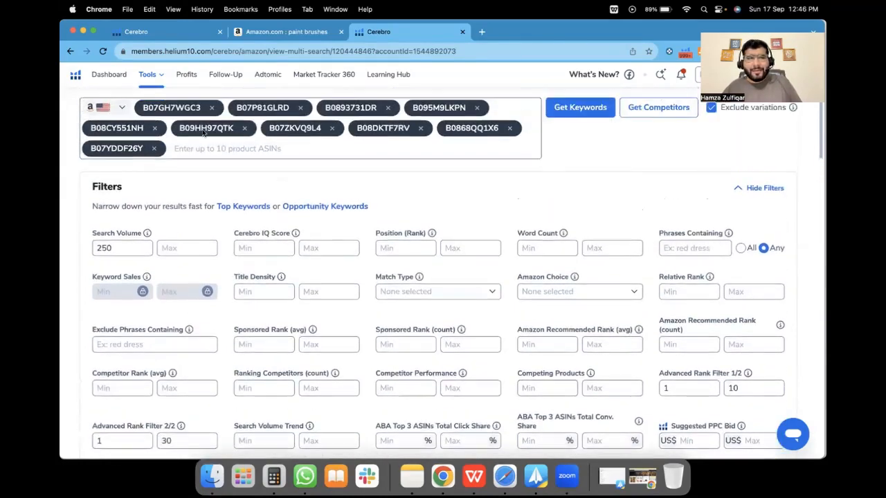
Step: Apply the search volume and Advanced Rank Filter settings, and check the number of filtered keywords
scroll(451, 227, "down", 3)
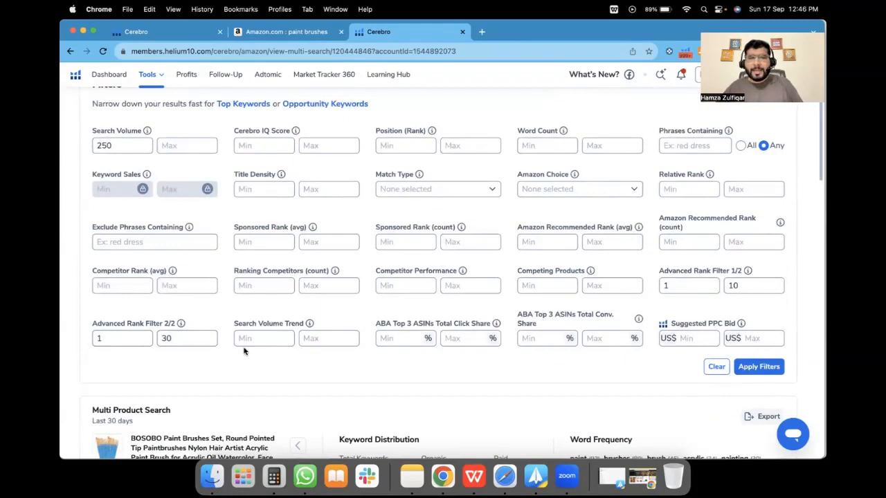
scroll(451, 318, "up", 1)
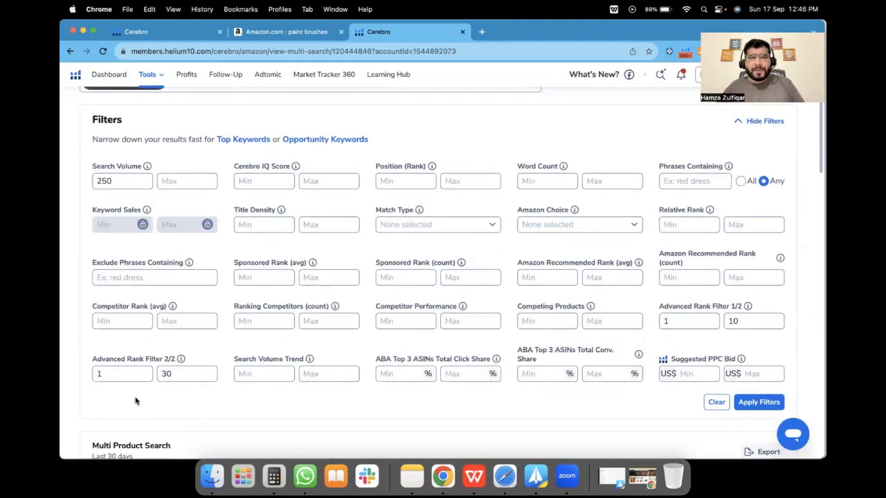
scroll(101, 392, "down", 2)
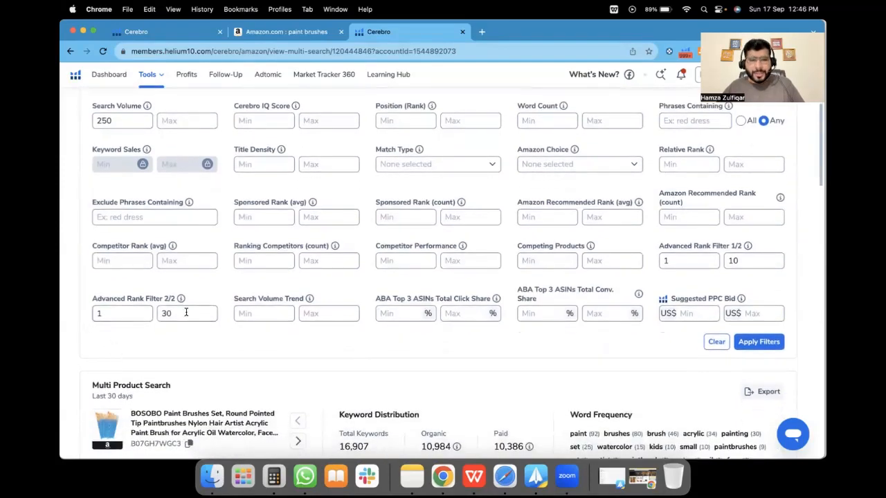
scroll(190, 317, "down", 1)
scroll(196, 317, "down", 1)
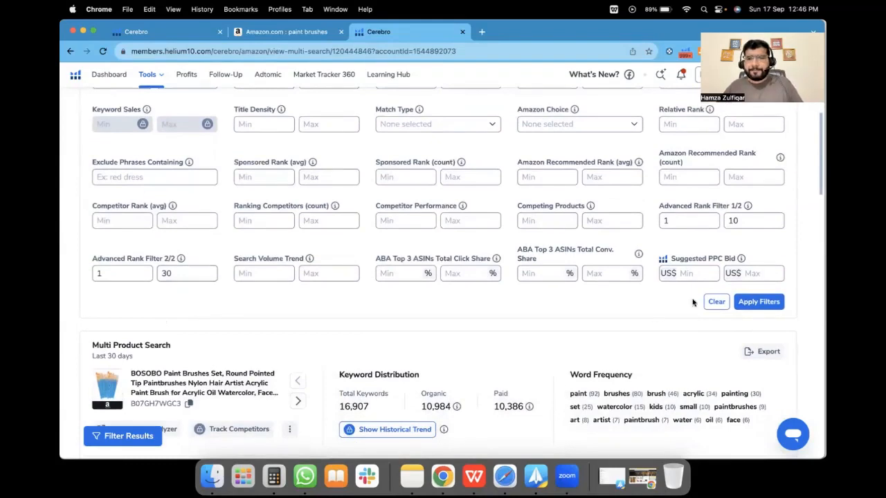
scroll(746, 236, "up", 1)
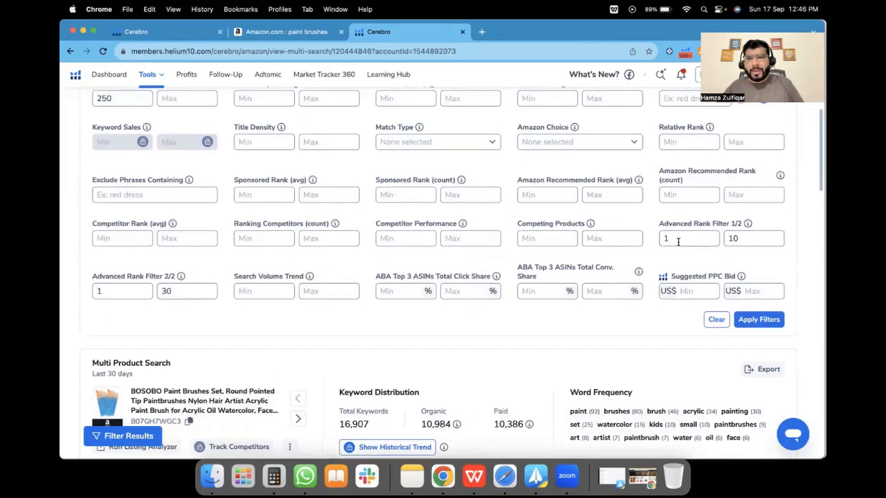
scroll(272, 116, "up", 5)
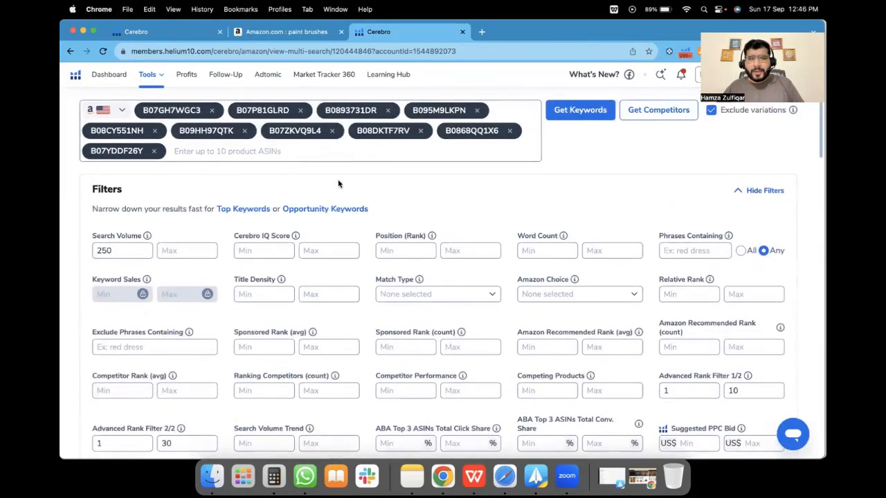
scroll(687, 272, "down", 4)
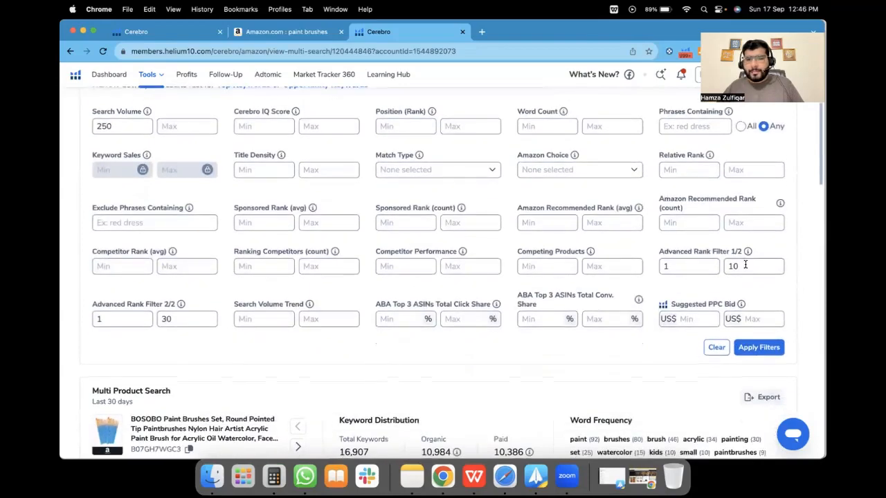
left_click(759, 348)
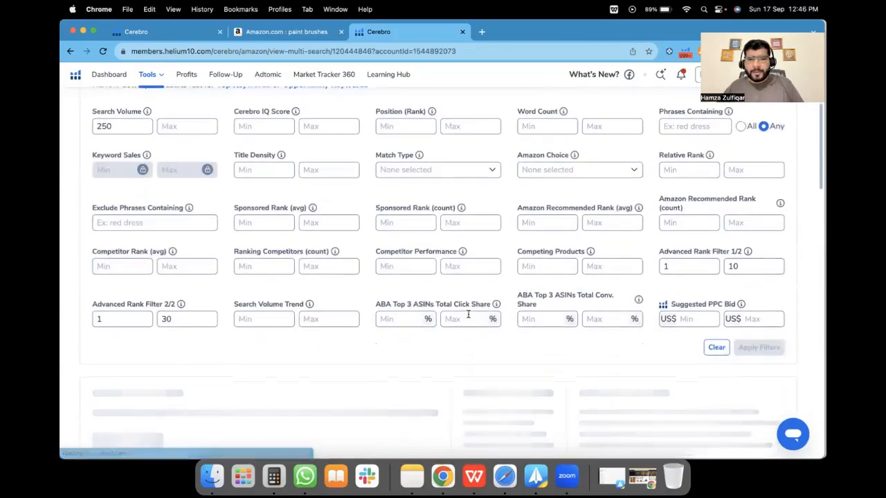
scroll(465, 312, "down", 5)
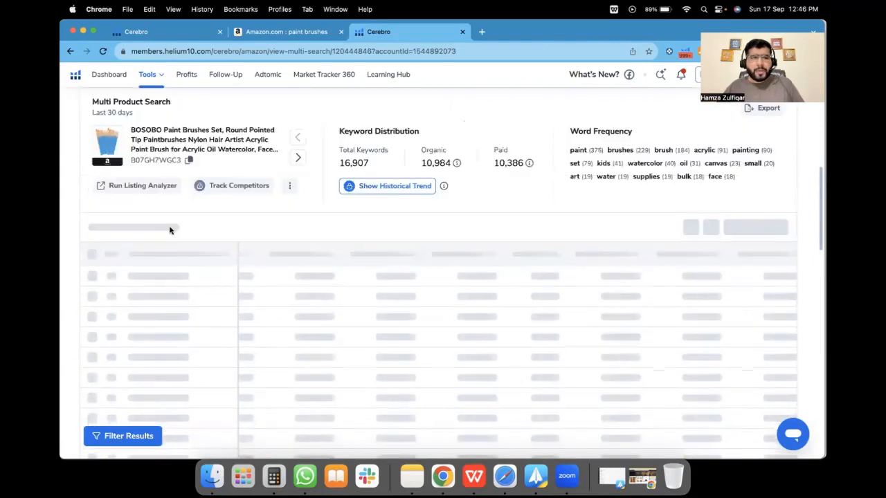
left_click_drag(88, 231, 173, 228)
Step: Set the maximum rank of Advanced Rank Filter 2/2 to 20 and reapply the filters
scroll(358, 236, "up", 2)
scroll(359, 235, "up", 1)
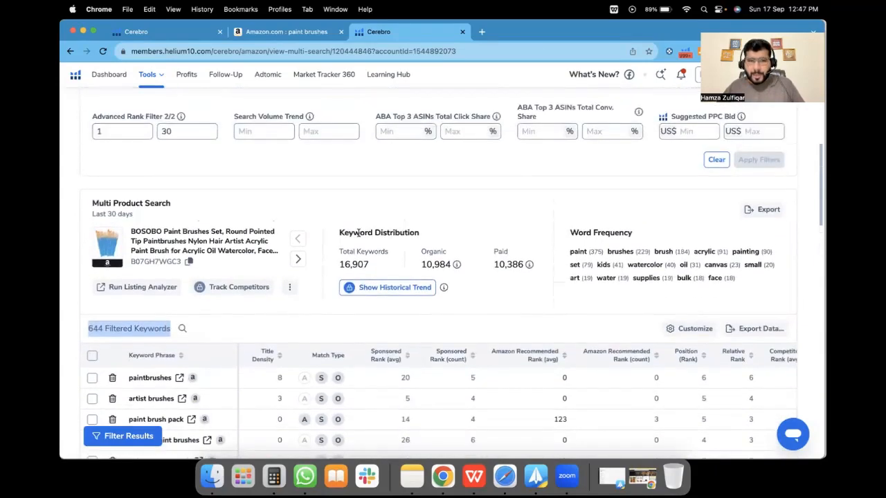
left_click_drag(187, 134, 130, 134)
type("20")
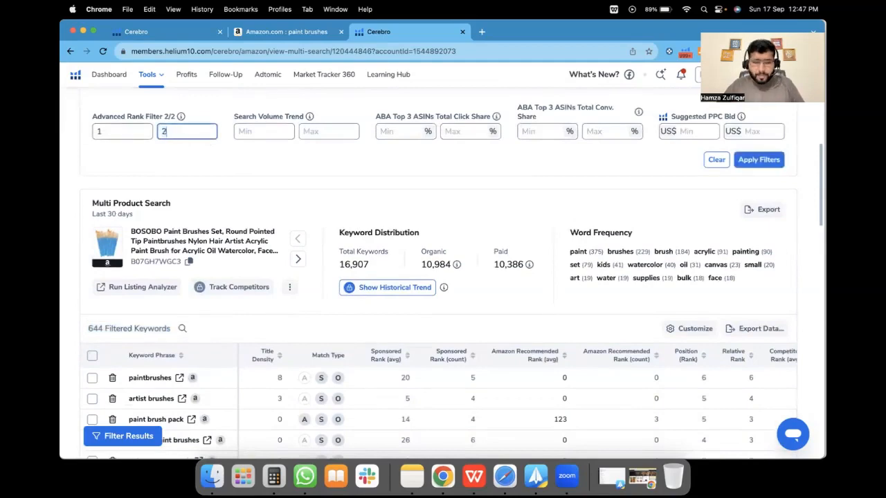
left_click(760, 164)
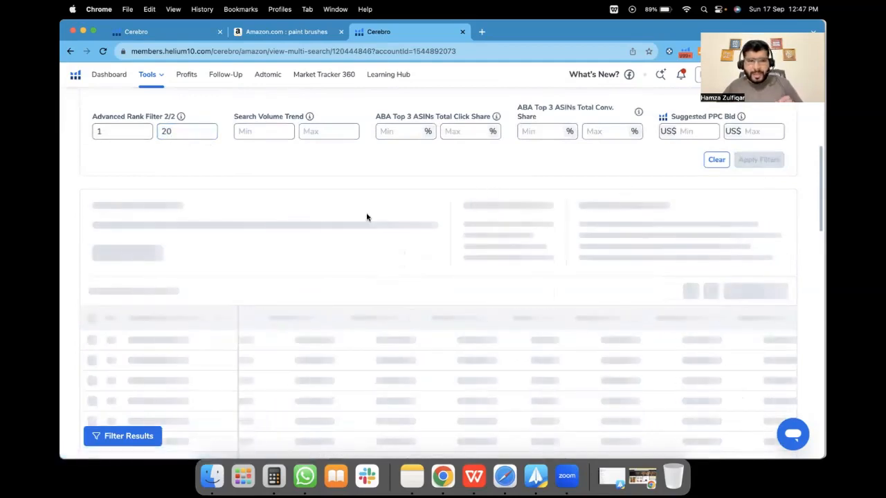
scroll(374, 217, "down", 2)
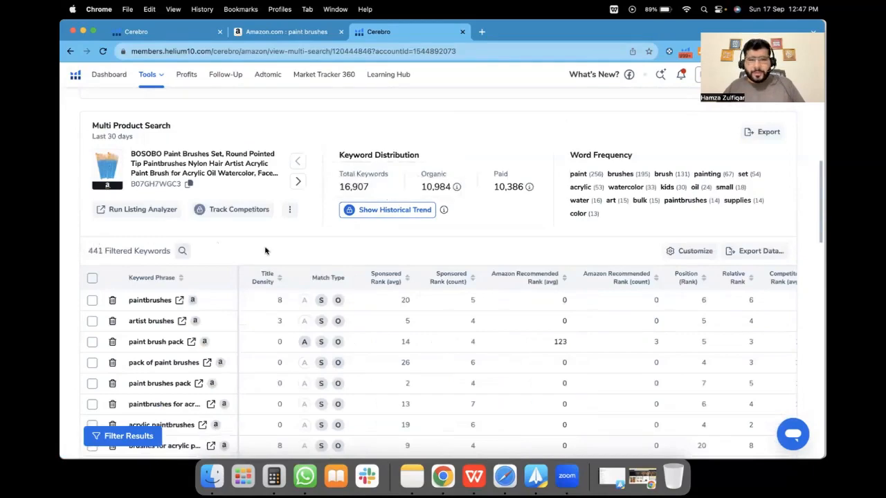
Step: Examine the Relative Rank breakdown across the competitor ASINs for the keyword "paintbrushes"
scroll(452, 241, "down", 3)
scroll(453, 242, "right", 5)
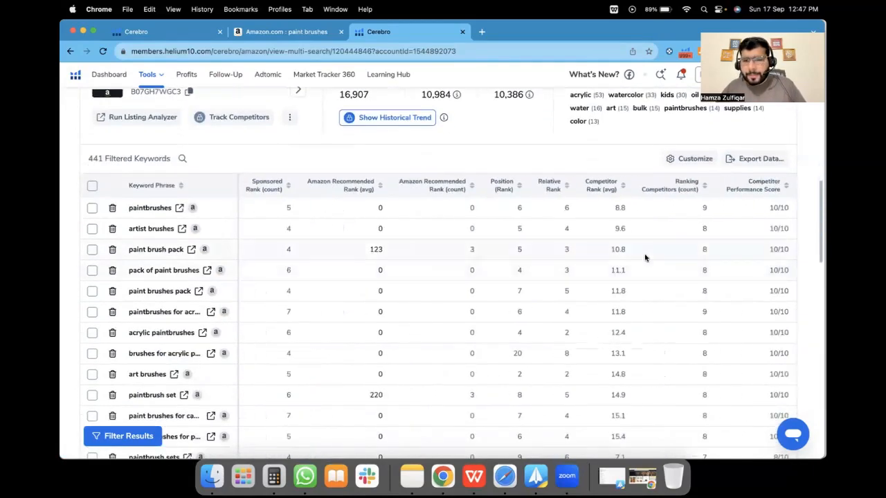
scroll(572, 160, "down", 2)
mouse_move(565, 166)
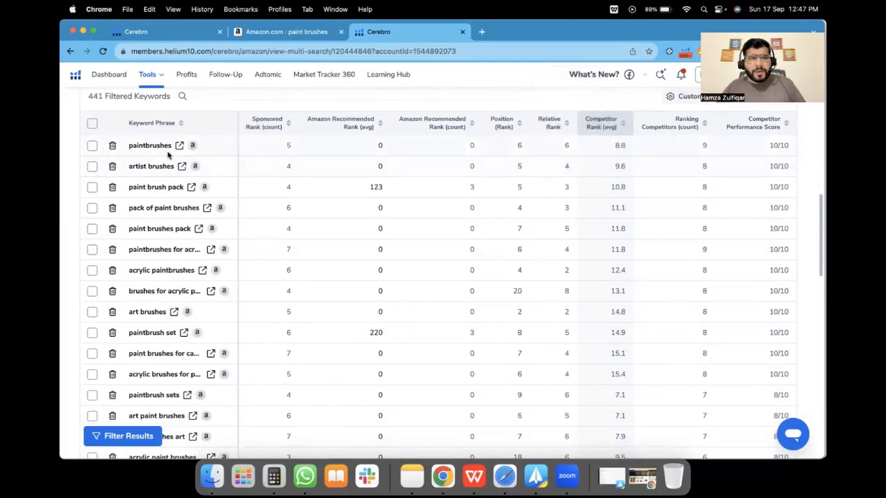
mouse_move(565, 145)
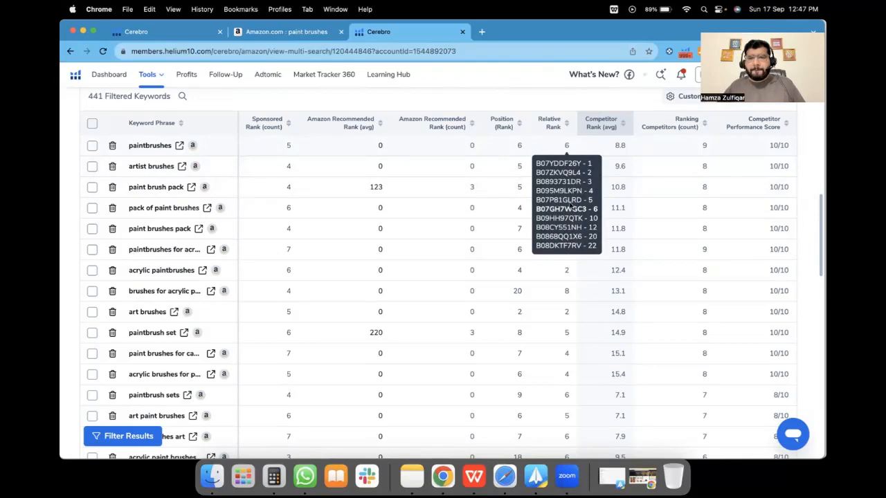
scroll(573, 263, "down", 1)
scroll(575, 270, "up", 1)
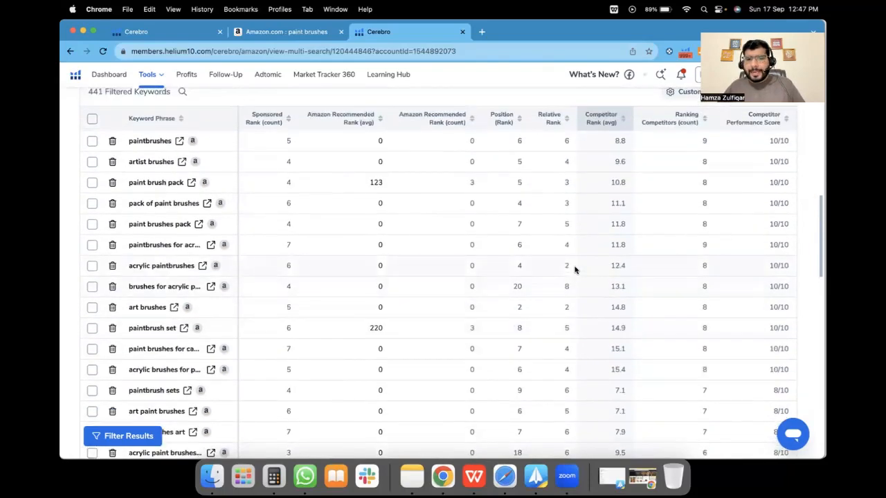
Step: Review the filtered keywords, widening the Keyword Phrase column to read full phrases alongside their competitor rank and performance scores
scroll(188, 260, "down", 5)
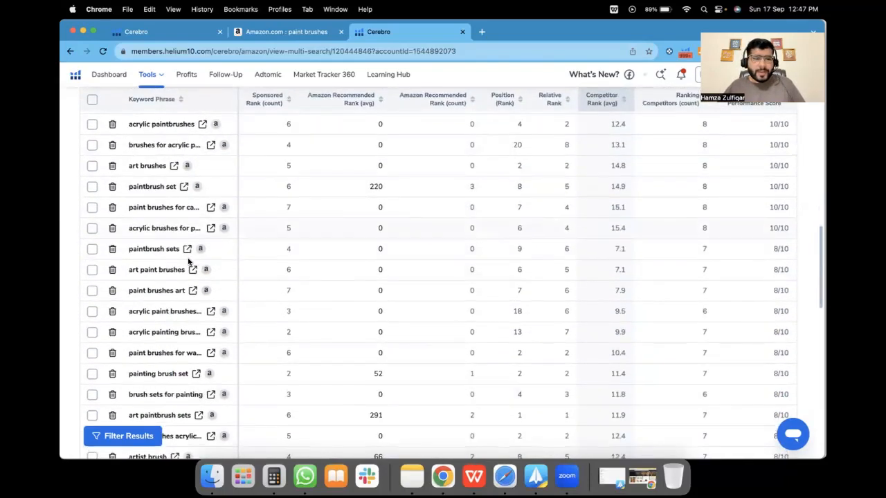
scroll(187, 257, "down", 3)
scroll(208, 207, "up", 8)
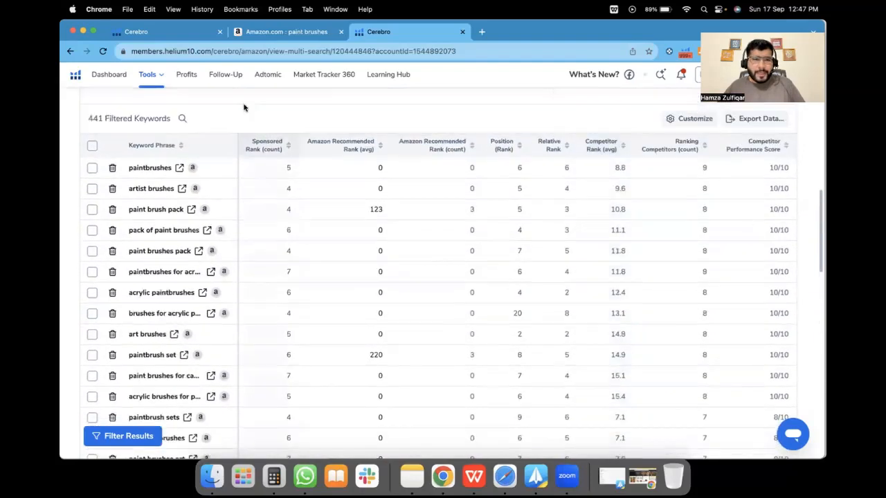
left_click_drag(238, 151, 238, 151)
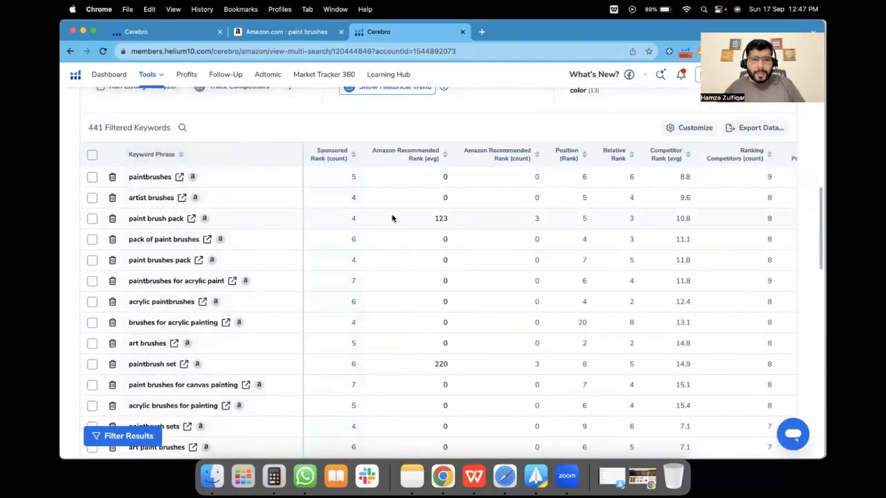
scroll(540, 291, "right", 3)
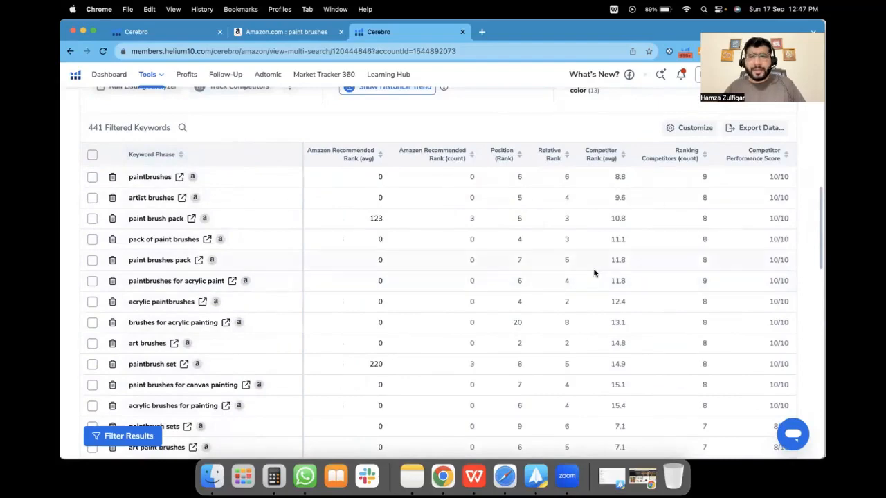
scroll(594, 271, "down", 3)
scroll(609, 268, "up", 3)
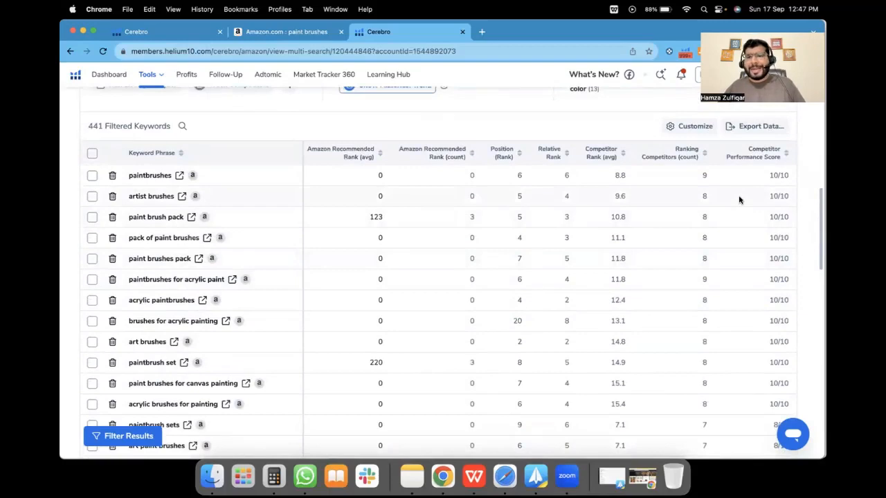
Step: Sort the filtered keywords by CPR, first descending and then ascending, and examine their competitor rank columns
scroll(490, 217, "left", 10)
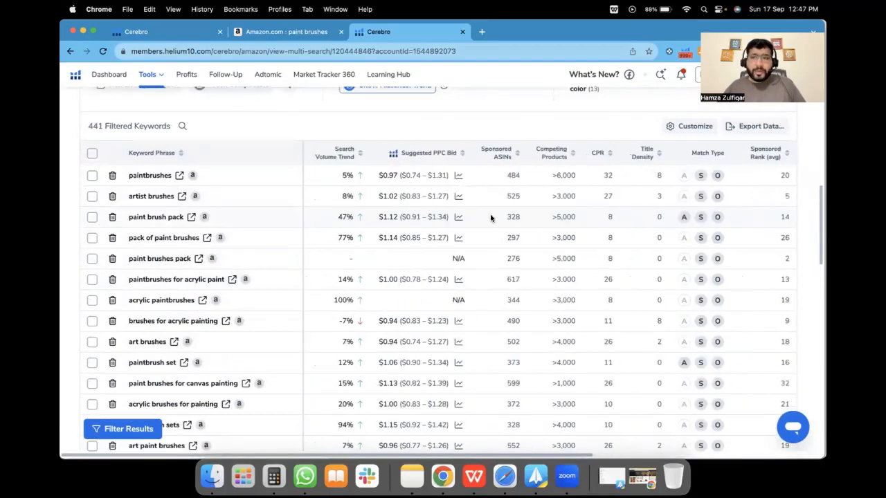
left_click(600, 153)
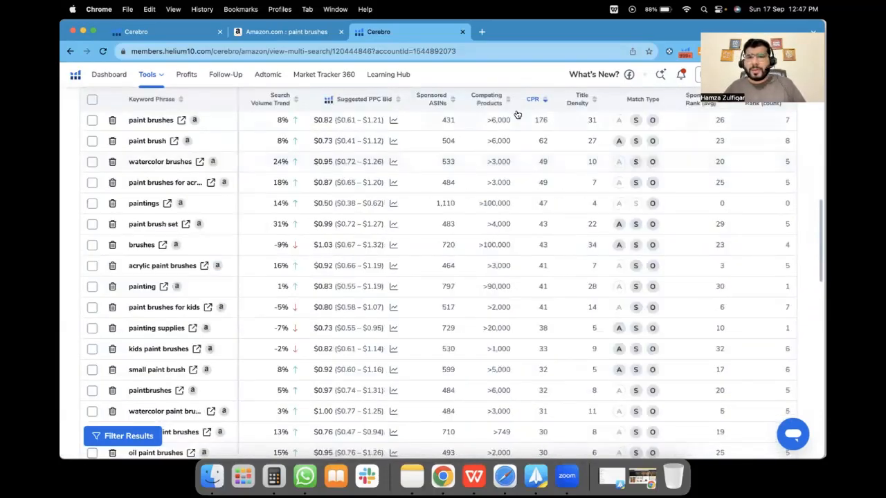
left_click(536, 101)
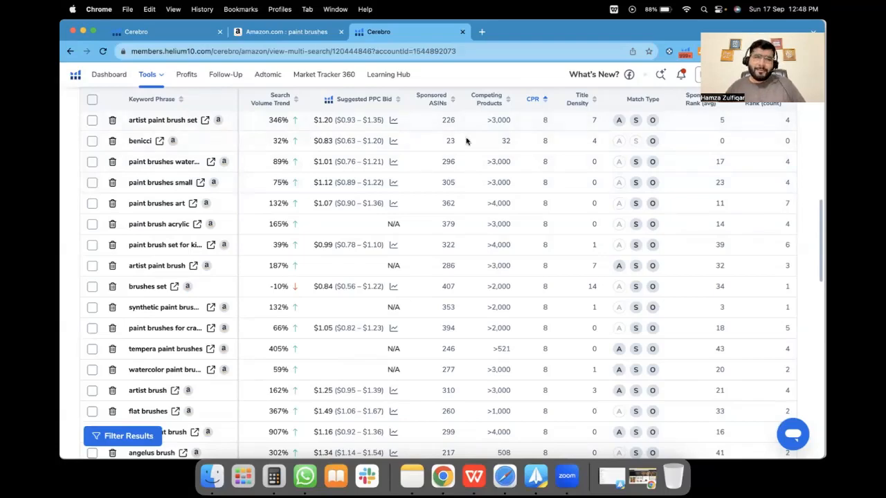
scroll(618, 206, "right", 3)
scroll(618, 205, "right", 5)
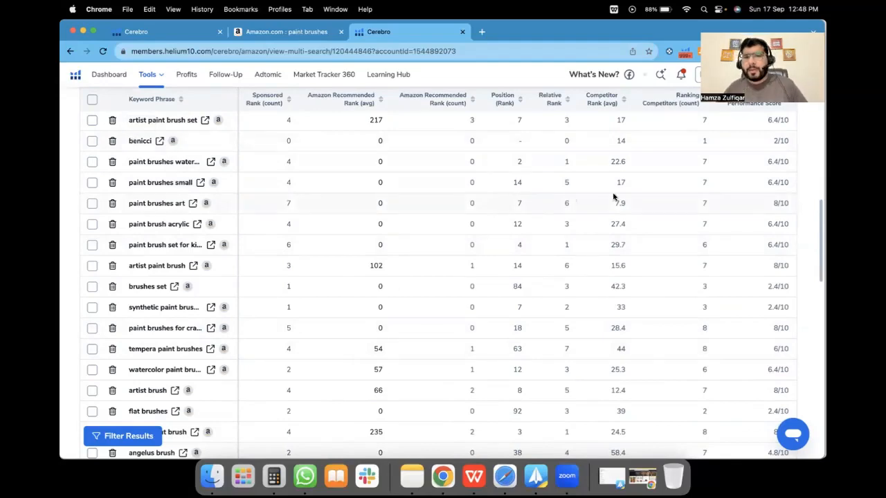
Step: Switch to WPS Office to check the Methods slide, and return to the Cerebro filters in Chrome
scroll(555, 213, "up", 2)
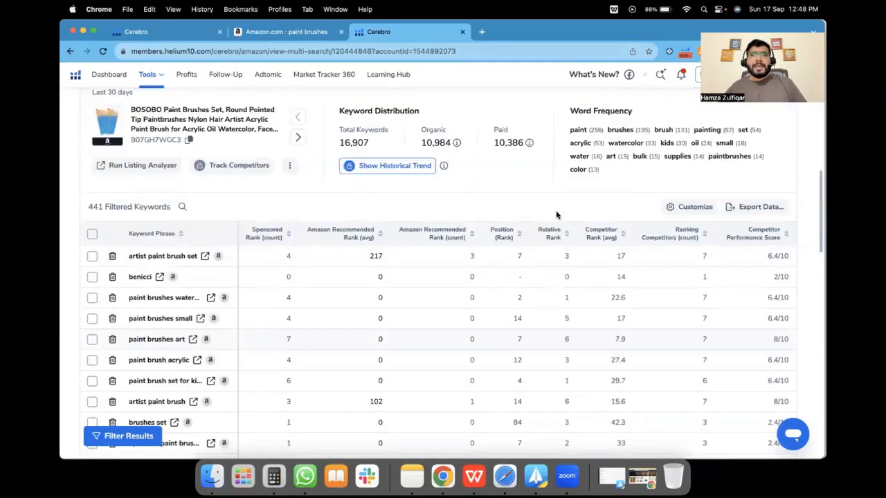
scroll(556, 215, "up", 4)
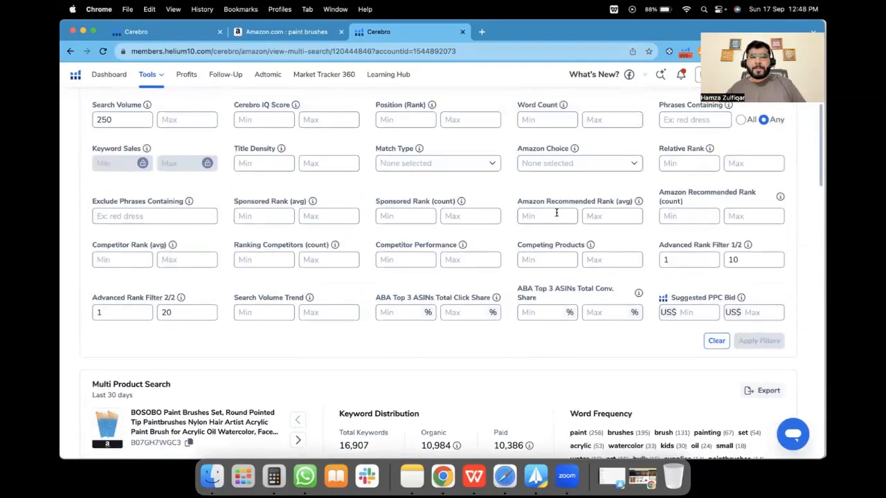
scroll(557, 213, "up", 2)
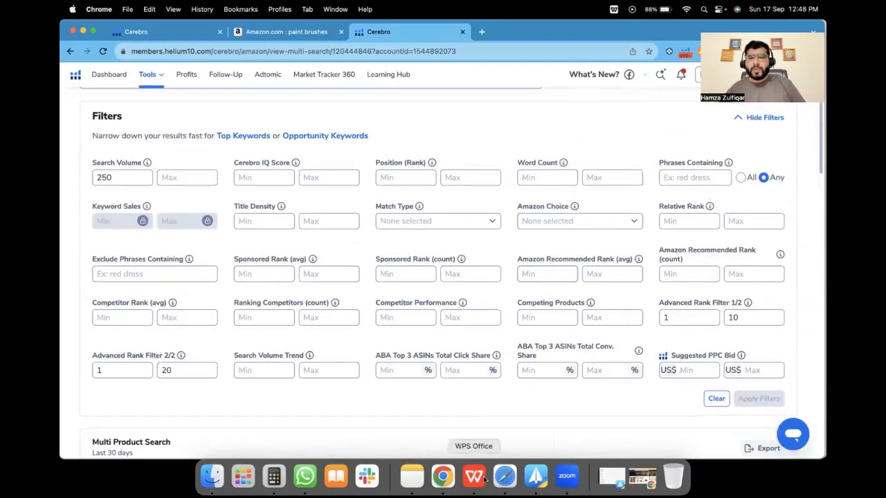
left_click(474, 477)
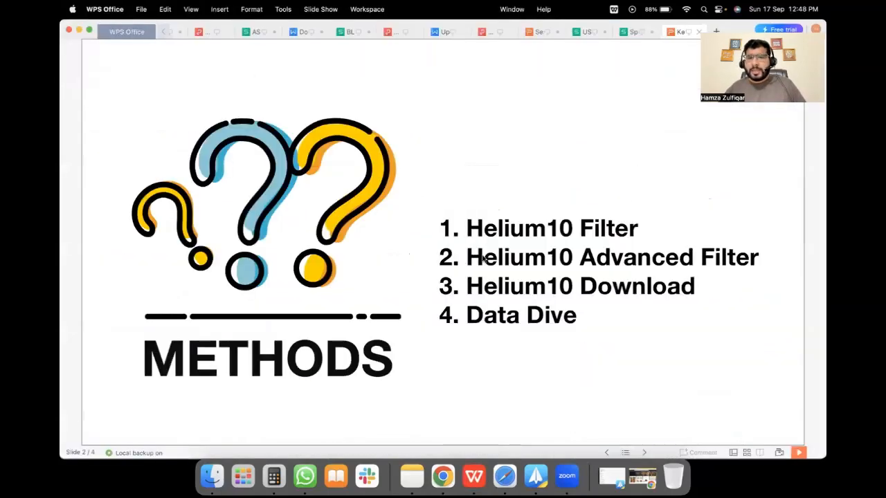
key("super+Tab")
Step: Clear the rank range of Advanced Rank Filter 2/2 and the ASIN range of Advanced Rank Filter 1/2
scroll(409, 392, "down", 2)
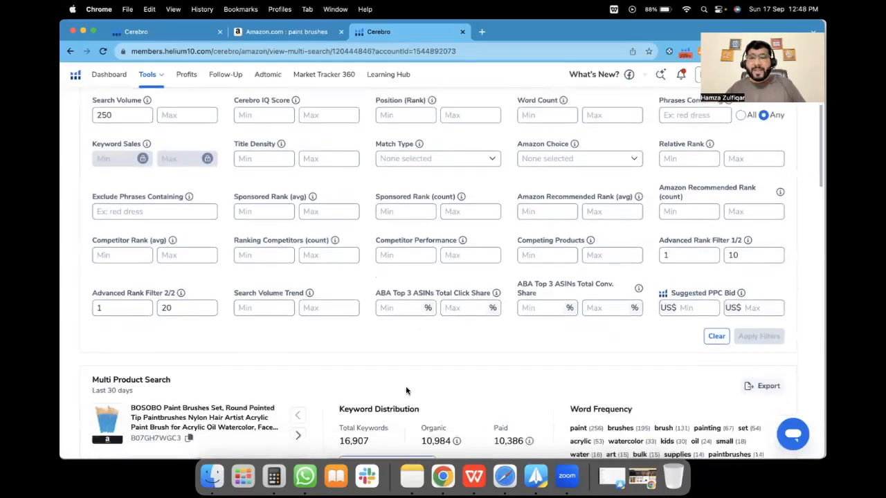
scroll(406, 391, "up", 1)
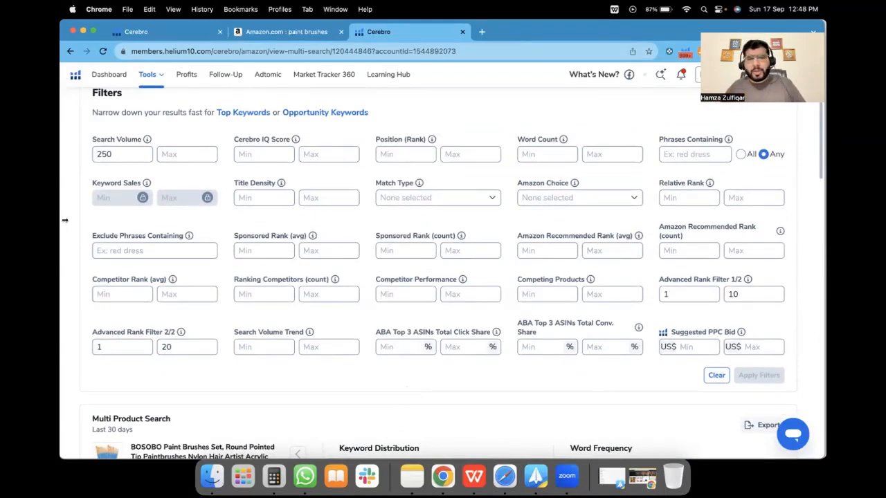
left_click(113, 349)
key("BackSpace")
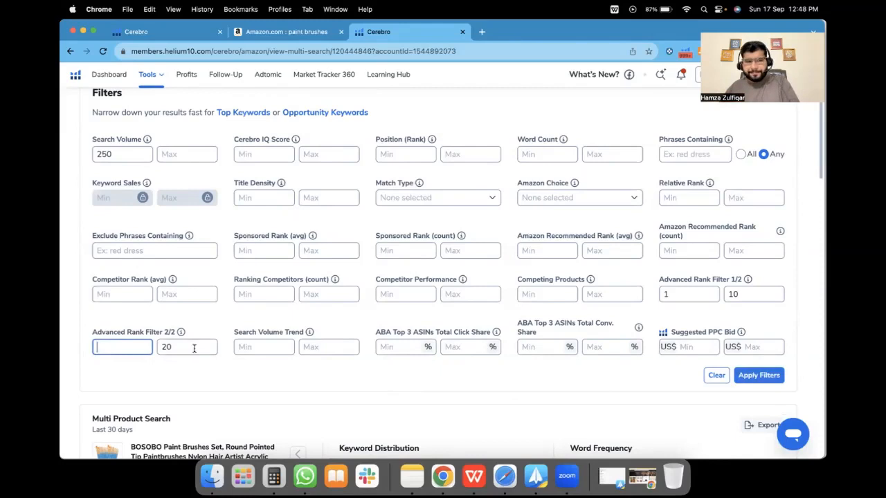
left_click(194, 346)
key("BackSpace")
key("BackSpace")
left_click(680, 294)
key("BackSpace")
left_click(739, 296)
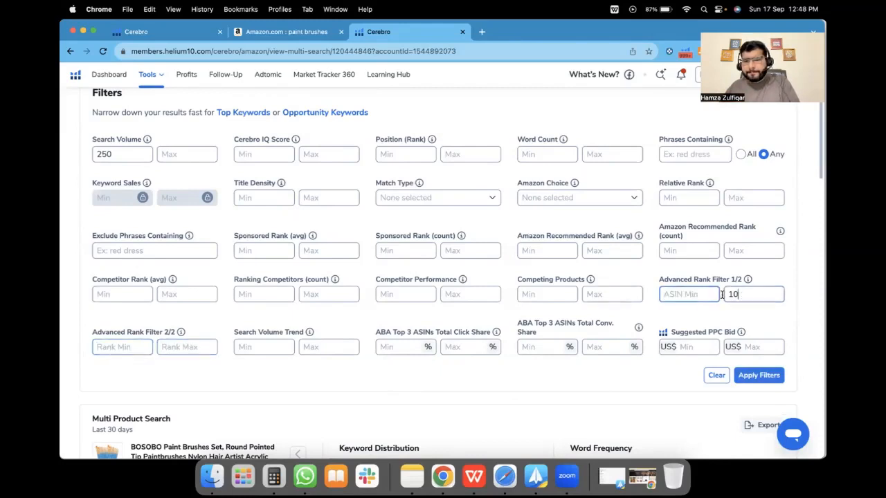
key("BackSpace")
key("BackSpace")
scroll(425, 284, "up", 3)
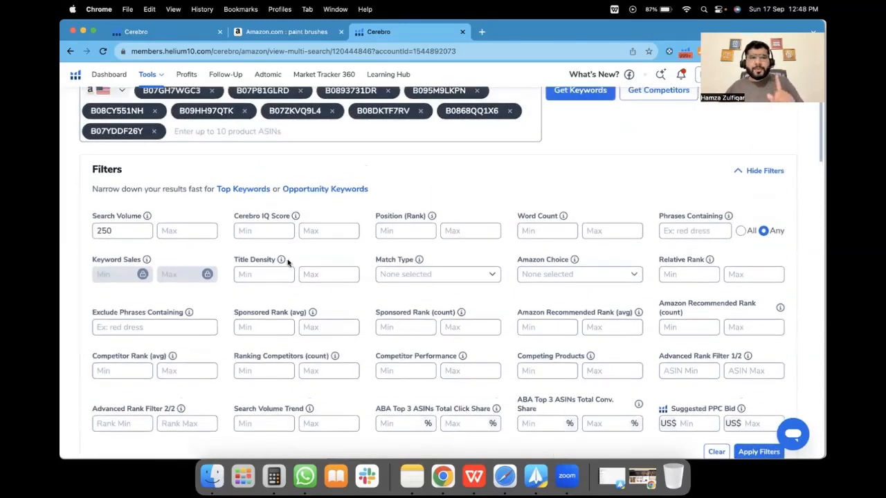
Step: Apply the Cerebro filters with only the minimum search volume of 250 set
scroll(397, 277, "down", 3)
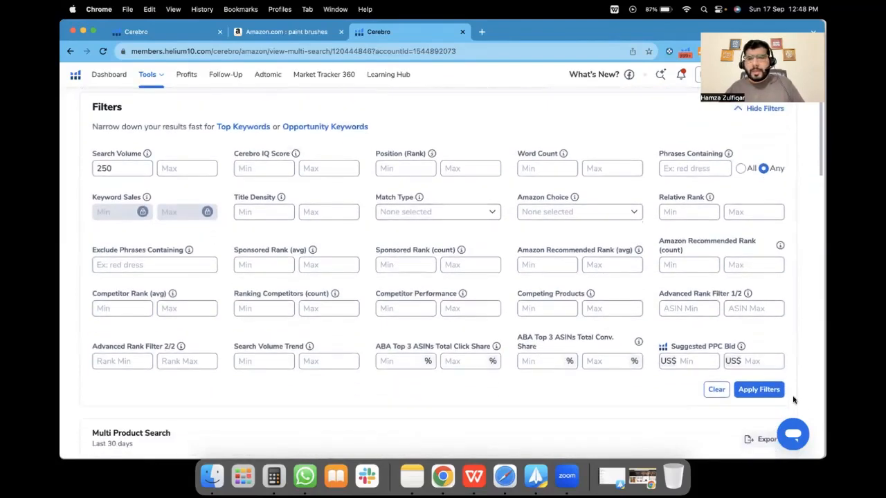
left_click(759, 388)
scroll(518, 355, "down", 2)
scroll(326, 297, "down", 2)
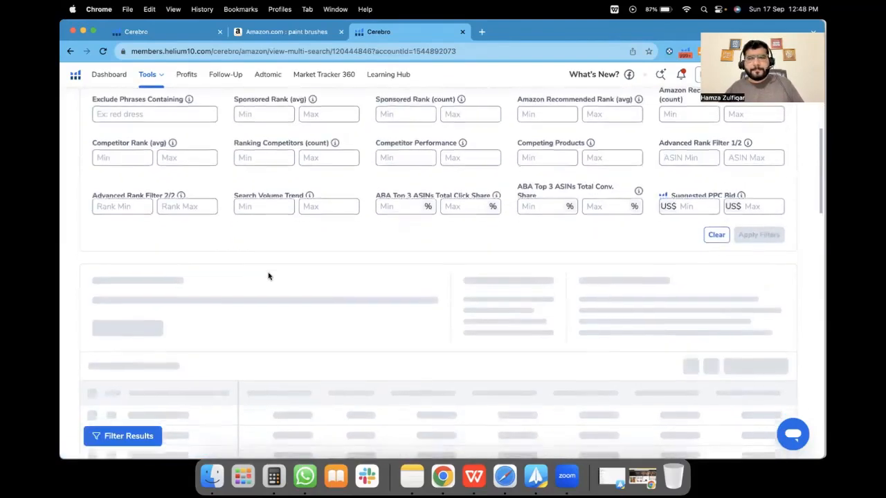
scroll(270, 274, "down", 3)
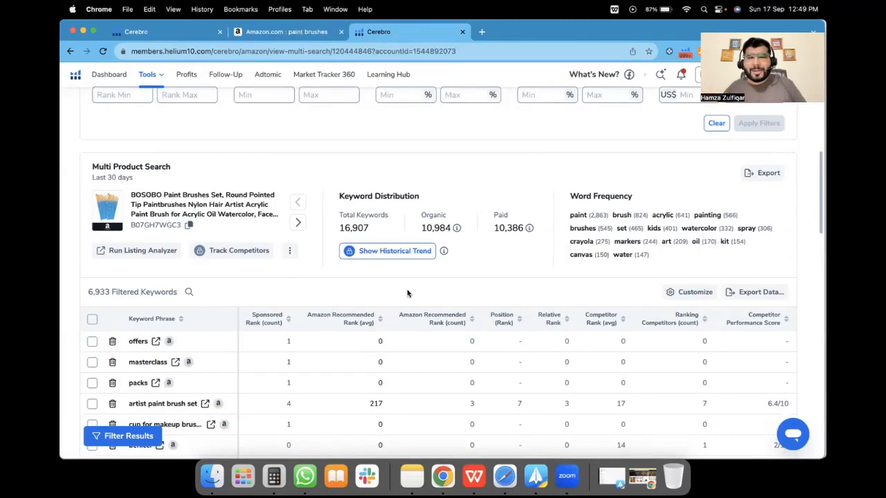
Step: Export the filtered keywords as a CSV file and open the downloaded file in WPS Office
left_click(750, 297)
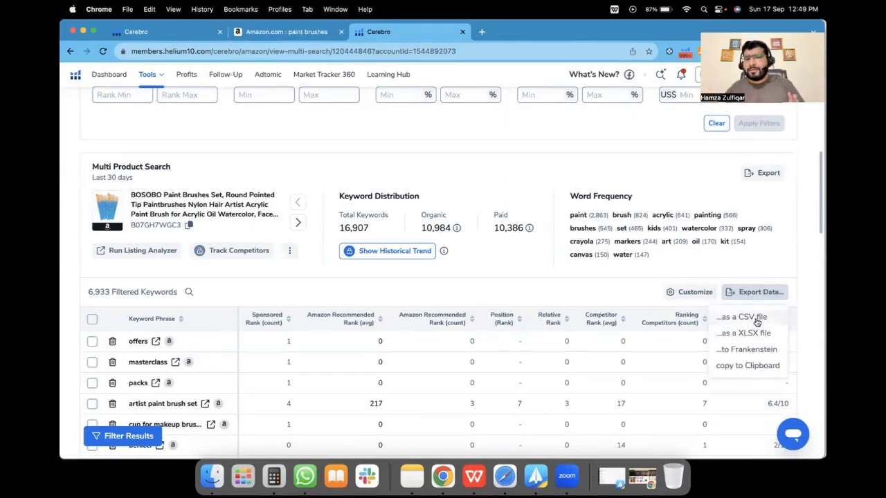
left_click(757, 323)
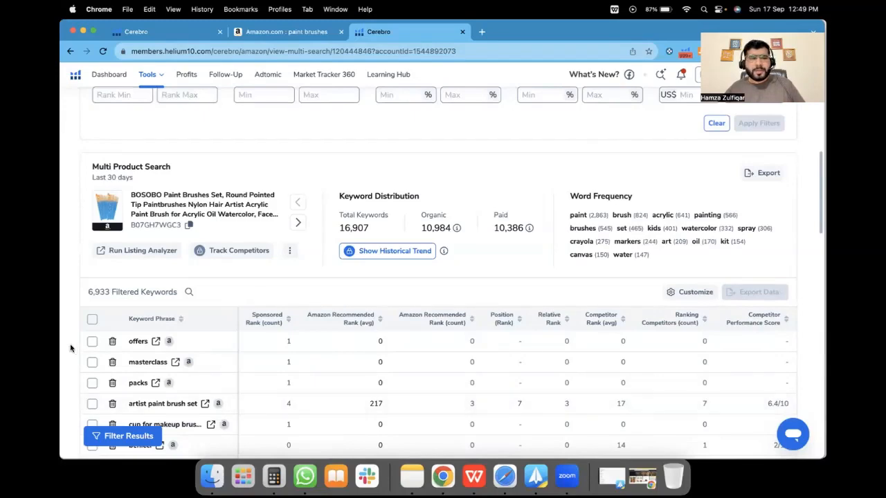
scroll(530, 279, "up", 3)
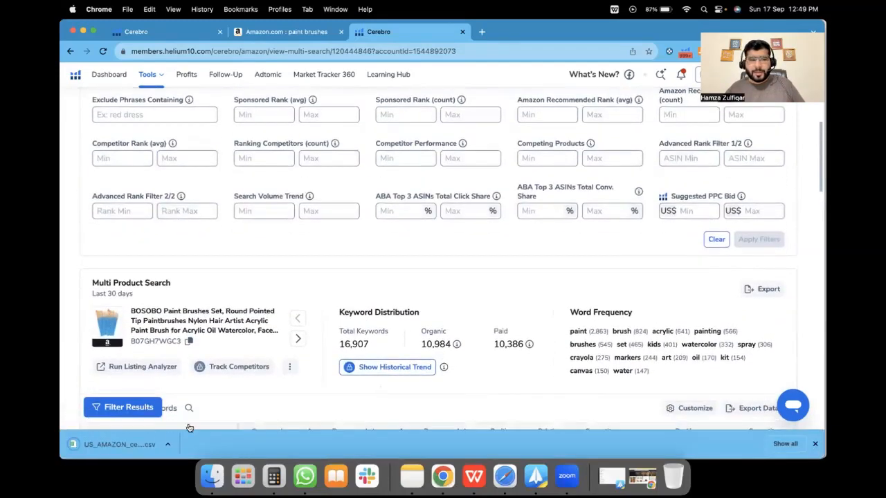
left_click(111, 441)
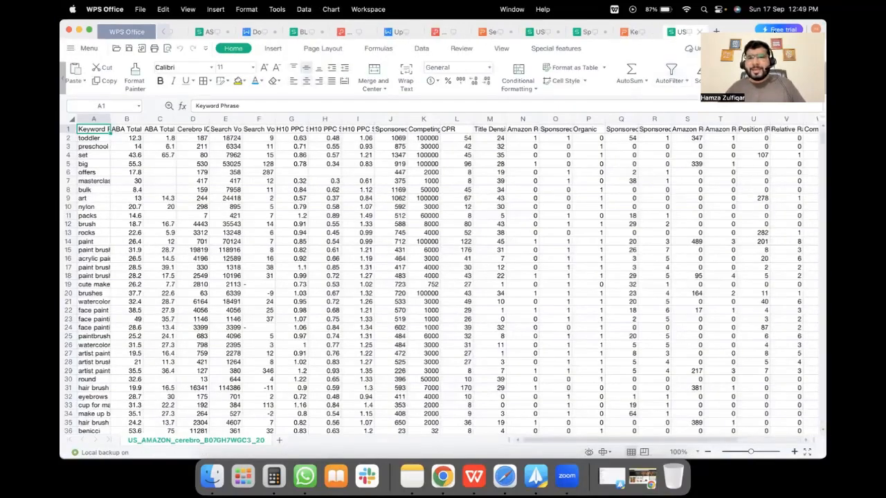
left_click(754, 29)
left_click(416, 154)
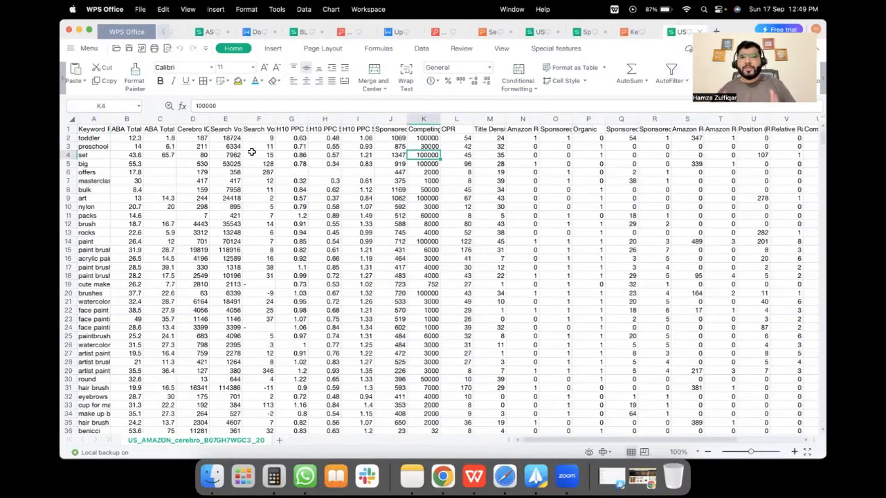
Step: Delete the Cerebro IQ Score column, columns F to J starting at Search Volume Trend, and columns M to T starting at Title Density
left_click(193, 119)
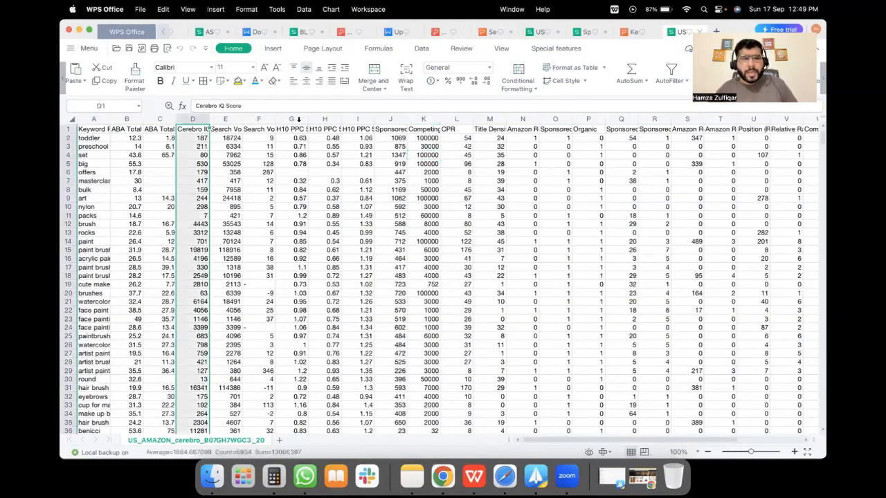
left_click(259, 119, "super")
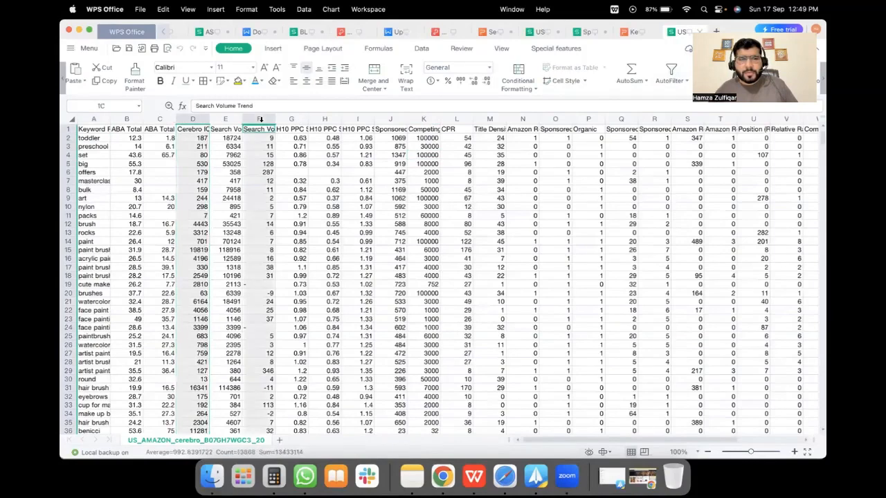
left_click_drag(269, 119, 409, 119)
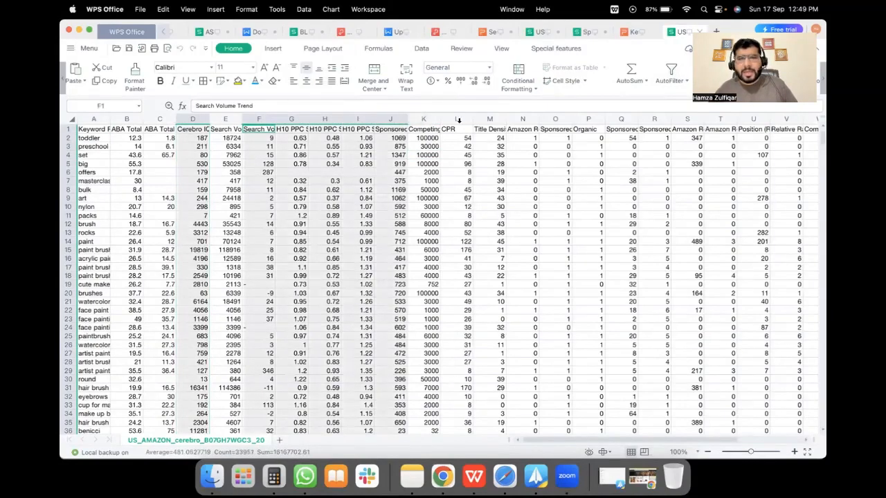
left_click(488, 119, "super")
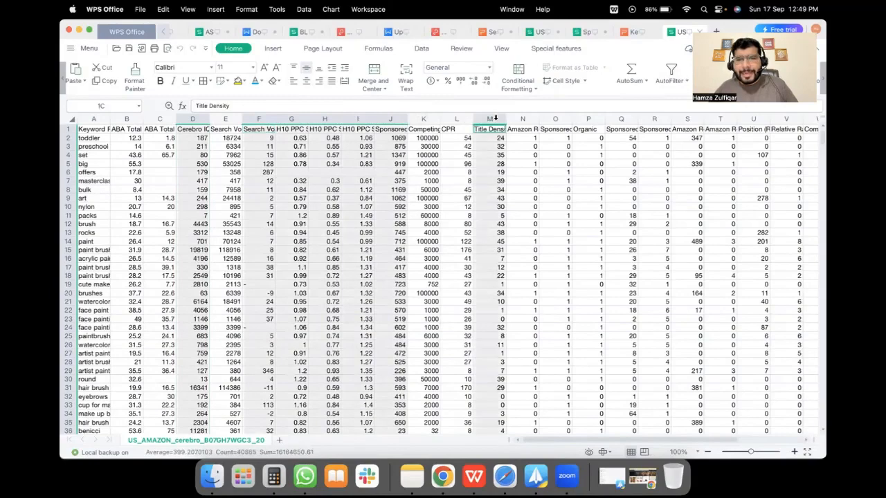
left_click_drag(500, 118, 709, 122)
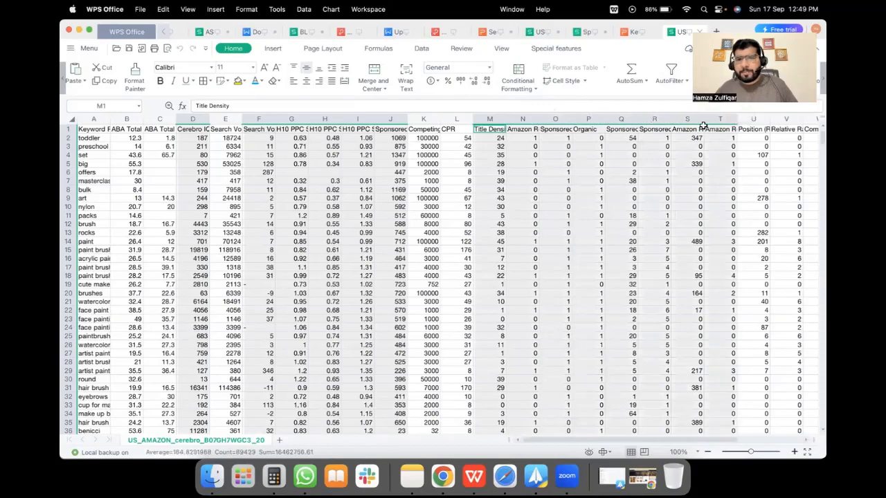
right_click(609, 120)
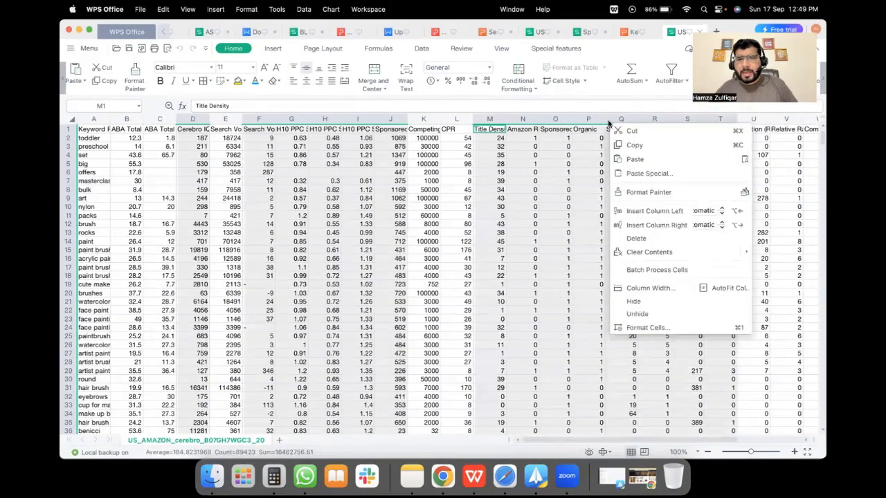
left_click(634, 239)
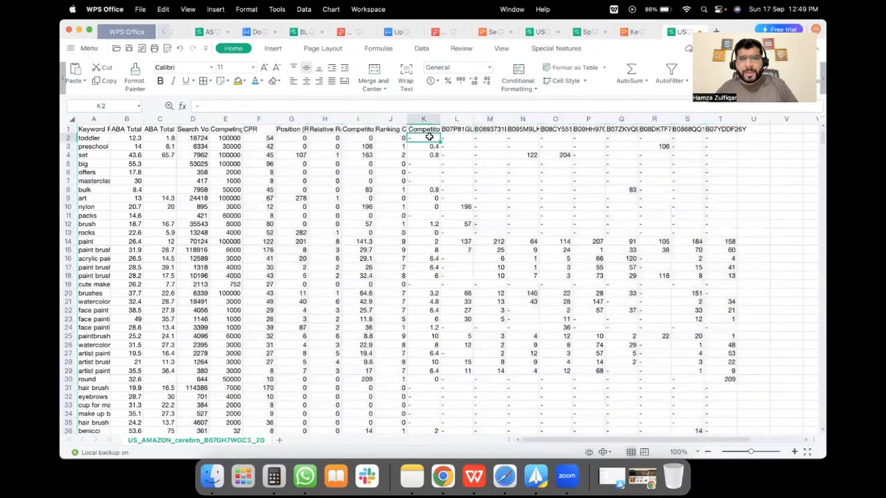
Step: Delete the Relative Rank, average Competitor Rank, Ranking Competitors (count) and Competitor Performance Score columns
left_click(424, 129)
left_click(425, 117)
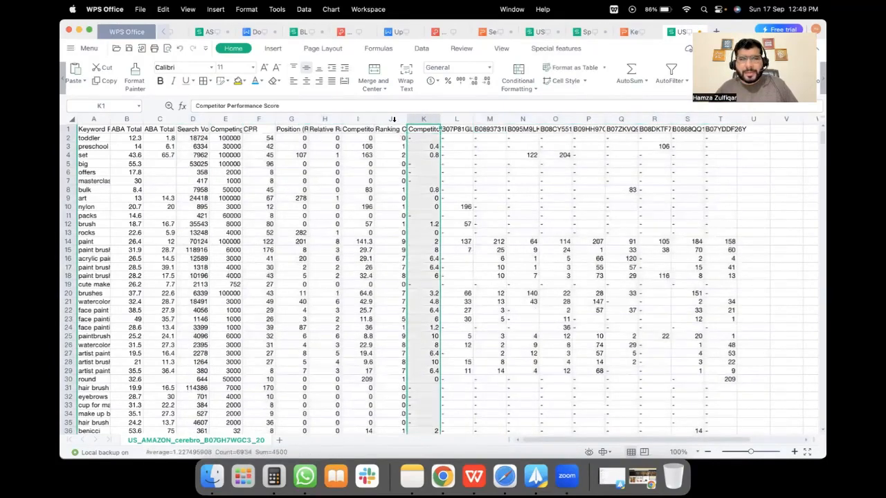
left_click(390, 118, "super")
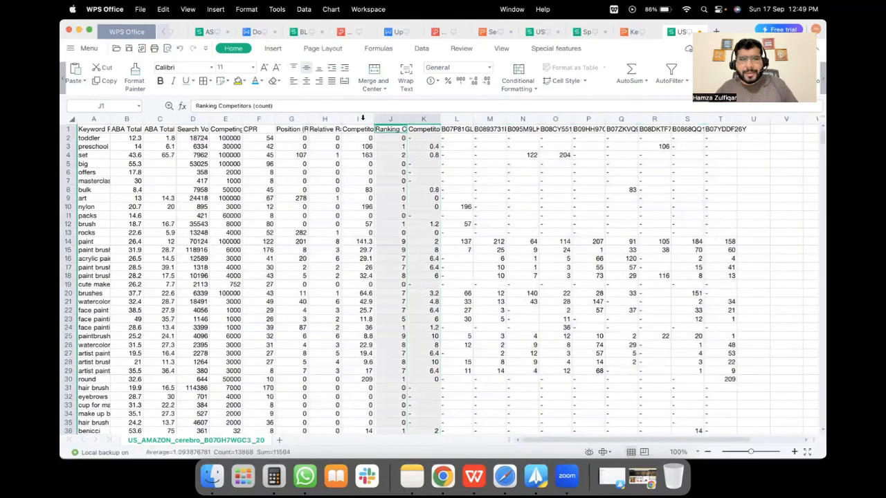
left_click(362, 117, "super")
left_click(325, 119, "super")
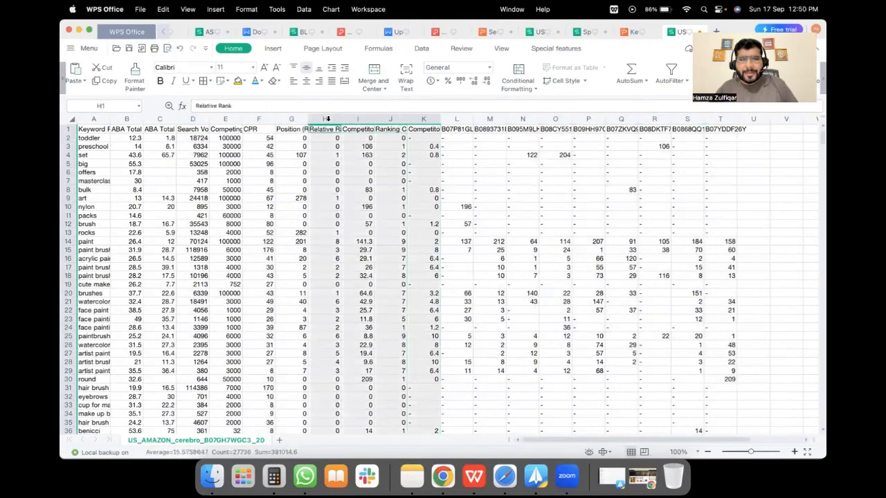
right_click(326, 121)
left_click(372, 242)
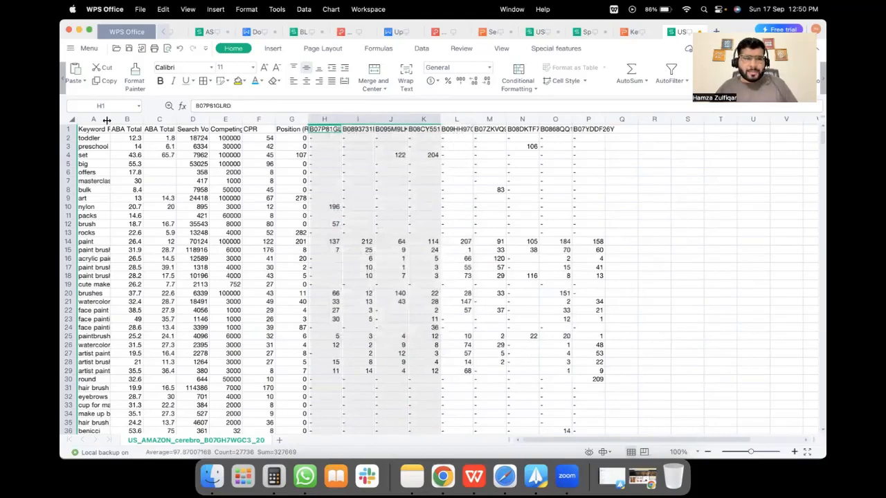
Step: Widen the Keyword Phrase column to fit its full phrases, and widen columns B to E slightly
left_click_drag(107, 120, 200, 121)
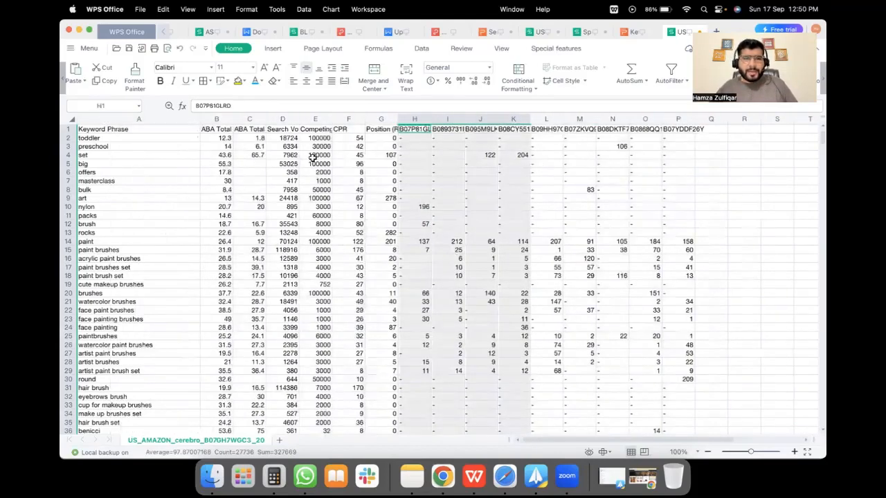
left_click(560, 156)
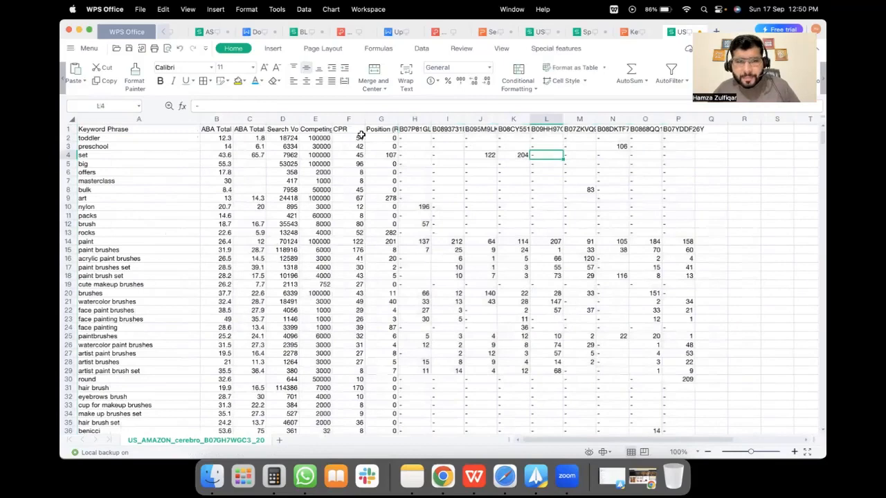
left_click_drag(220, 119, 685, 122)
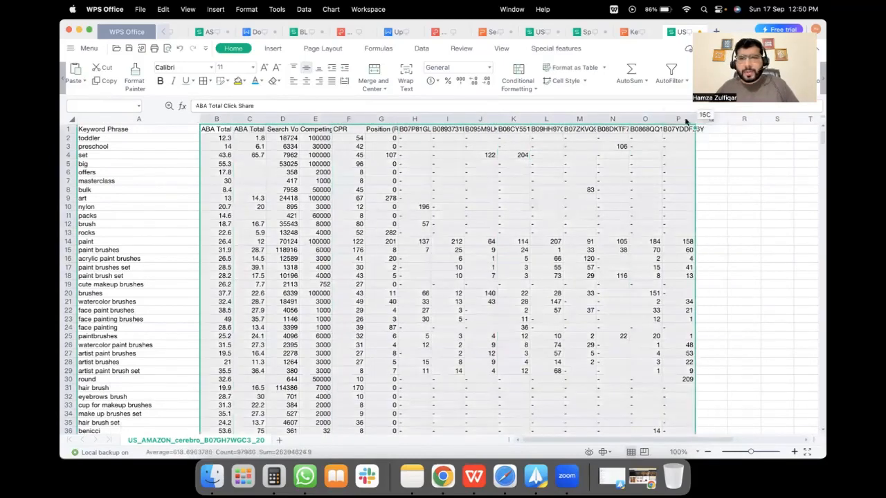
left_click(278, 138)
left_click(222, 119)
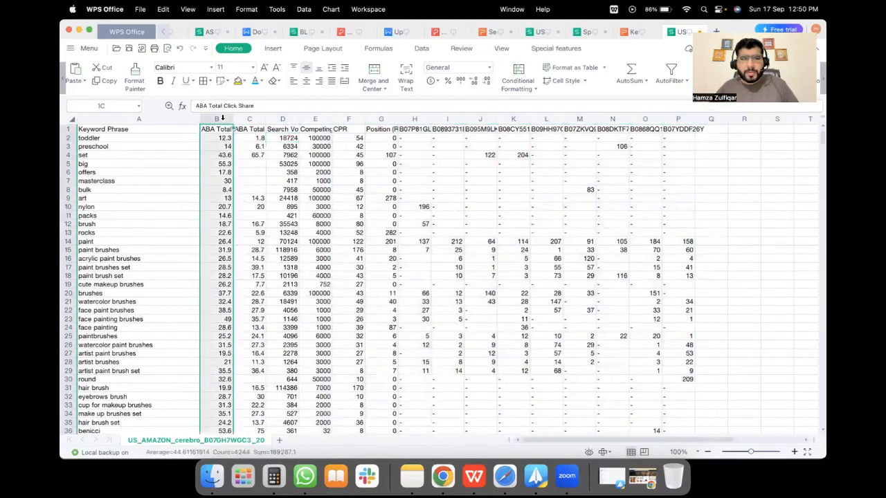
left_click_drag(223, 119, 342, 118)
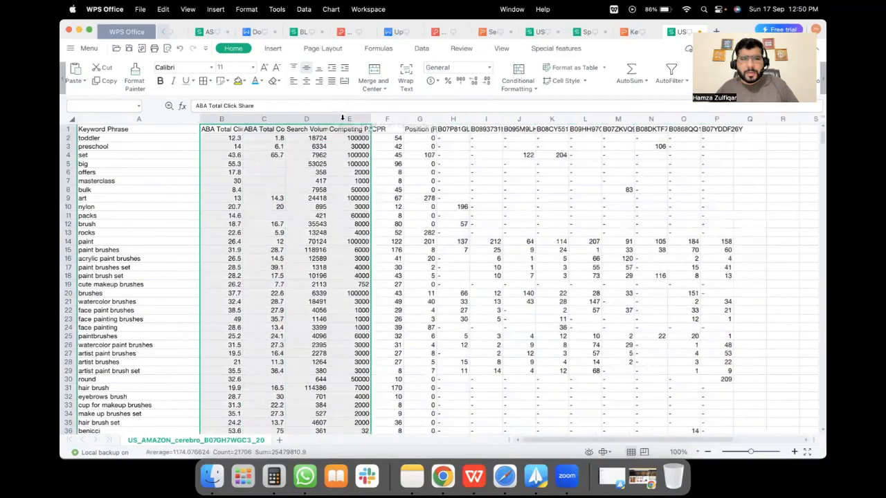
Step: Check the headers of columns B to E and delete the Competing Products column
left_click(215, 129)
left_click(268, 128)
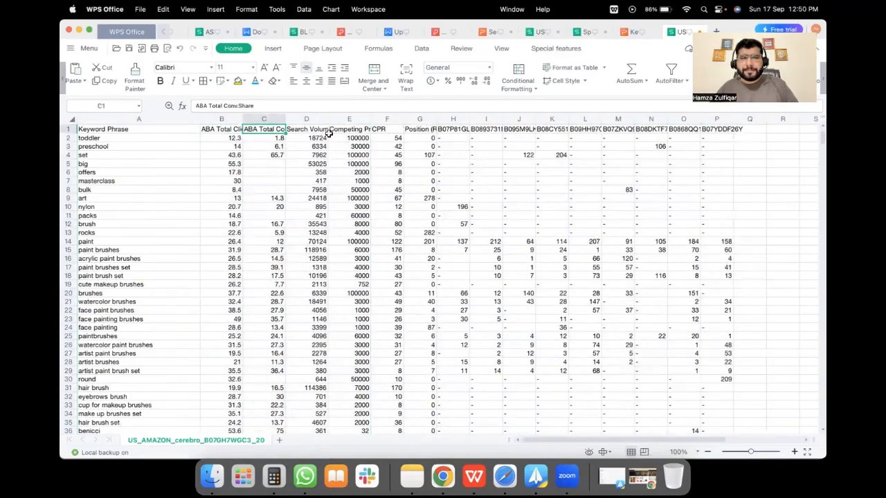
left_click(309, 130)
left_click(357, 129)
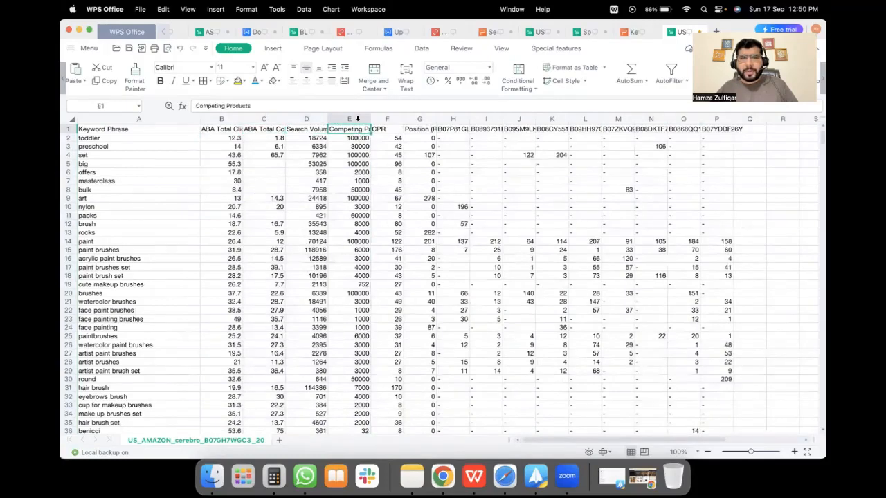
left_click(358, 118)
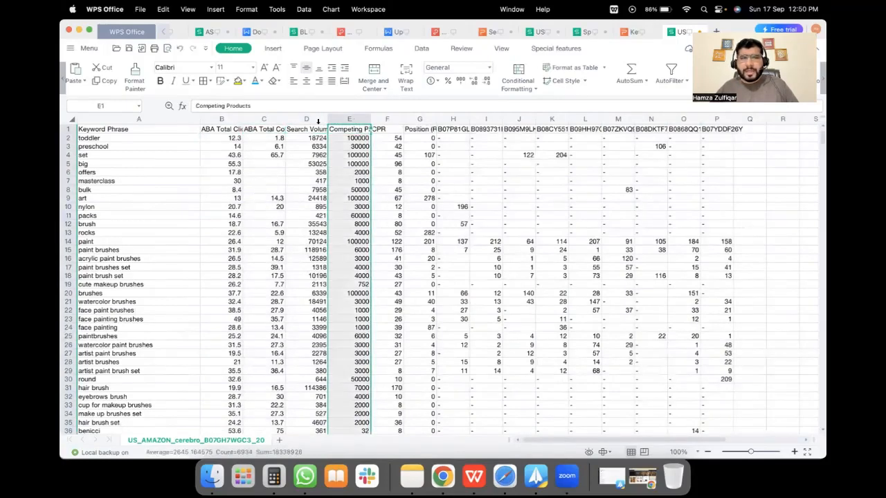
right_click(346, 121)
left_click(360, 240)
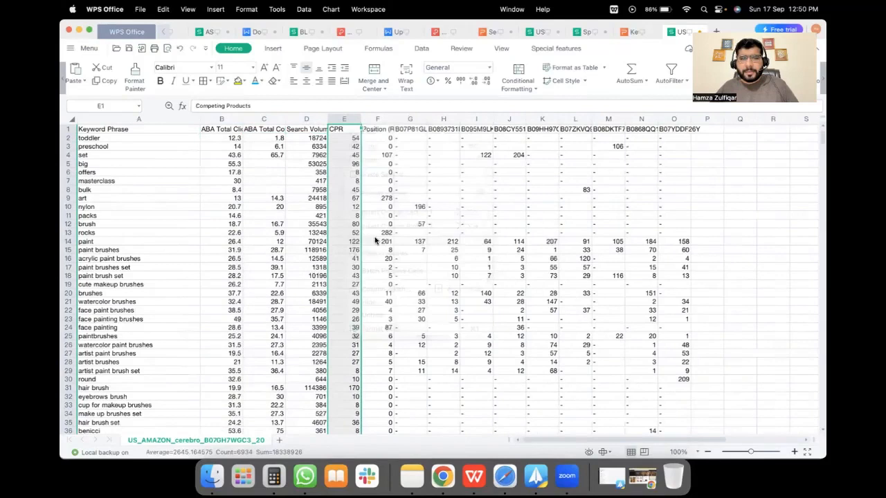
left_click(350, 141)
Step: Center and bold the header cells from Position (Rank) through the last competitor ASIN, F1 to O1
left_click(381, 129)
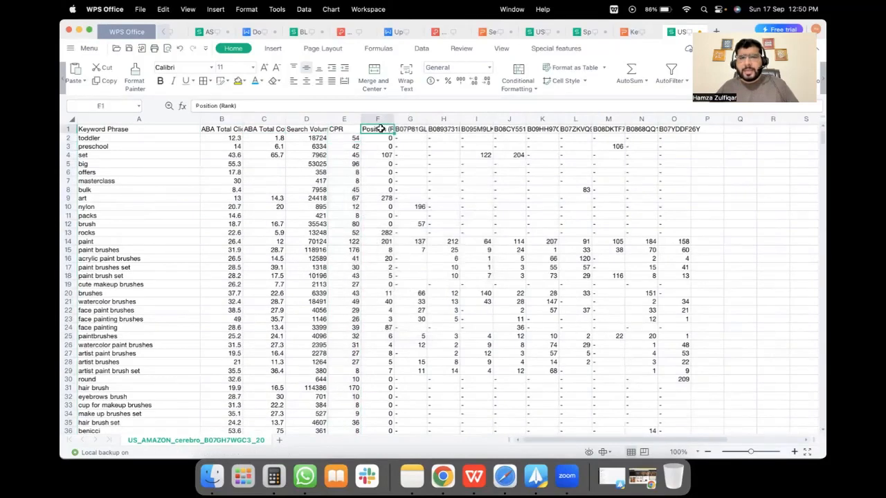
left_click(379, 119)
left_click(384, 129)
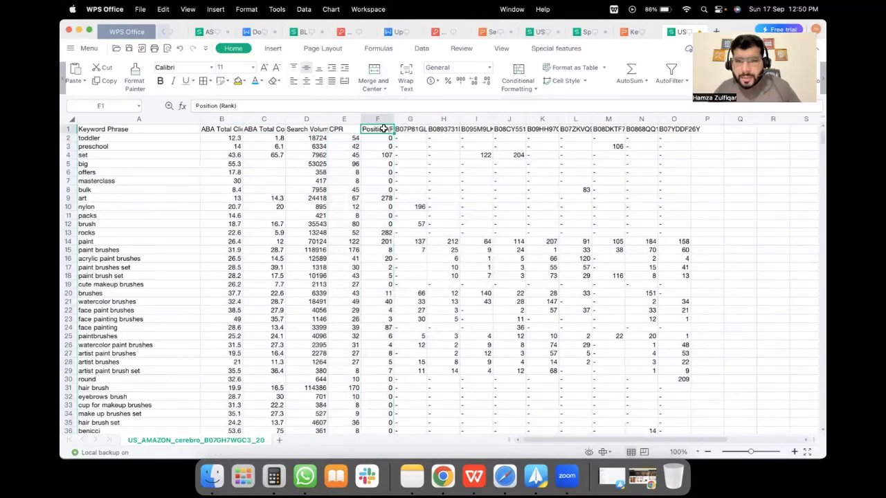
left_click_drag(384, 128, 675, 129)
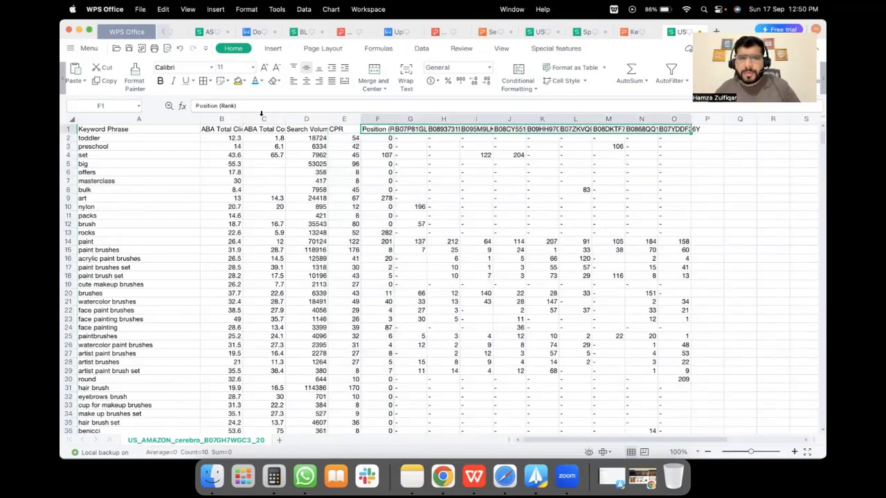
left_click(317, 81)
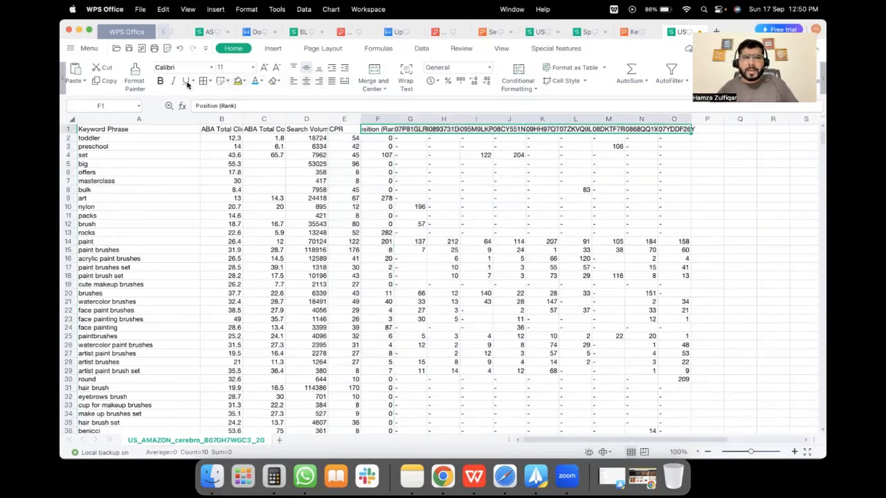
left_click(161, 81)
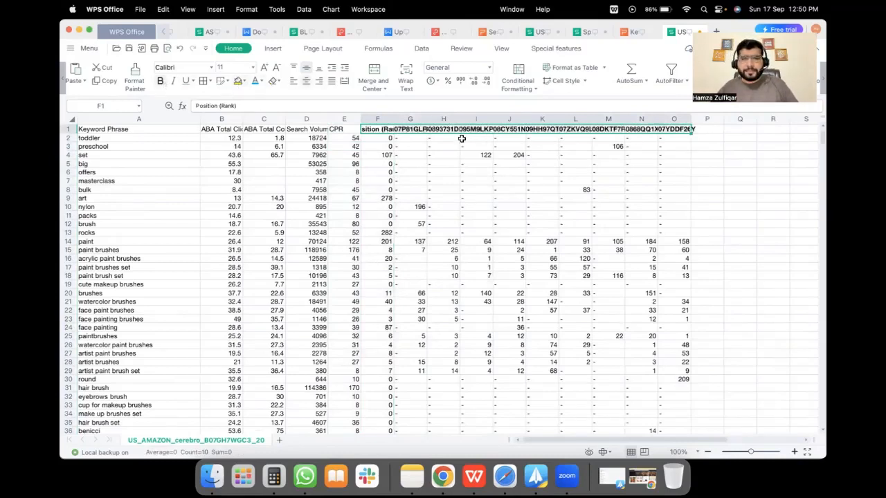
left_click(396, 145)
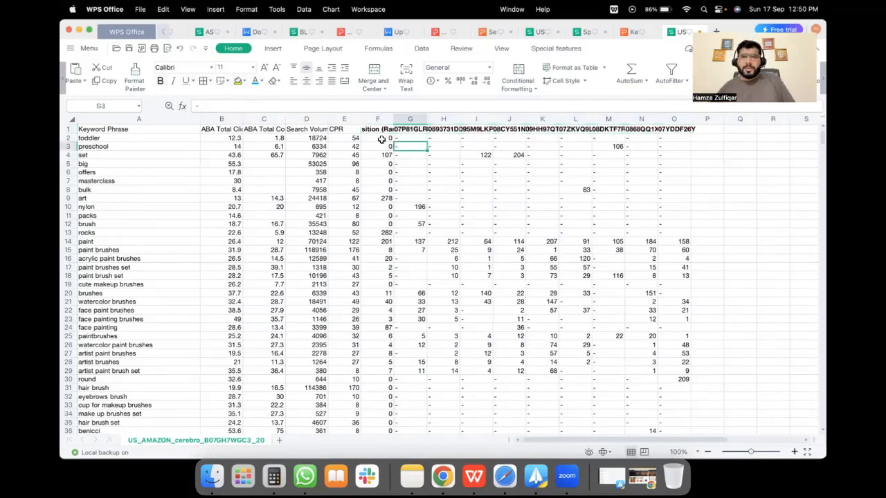
left_click(379, 130)
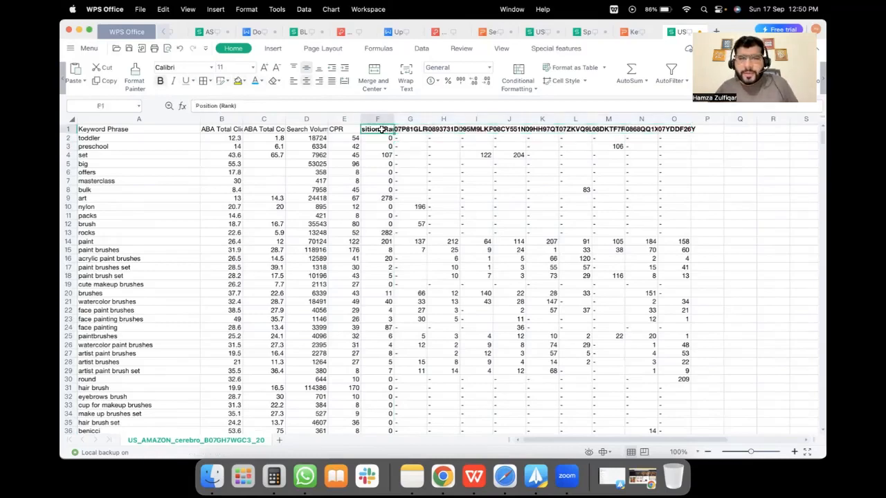
Step: Widen the nine competitor ASIN columns G to O and the Position (Rank) column so their headers show in full
left_click_drag(418, 128, 678, 129)
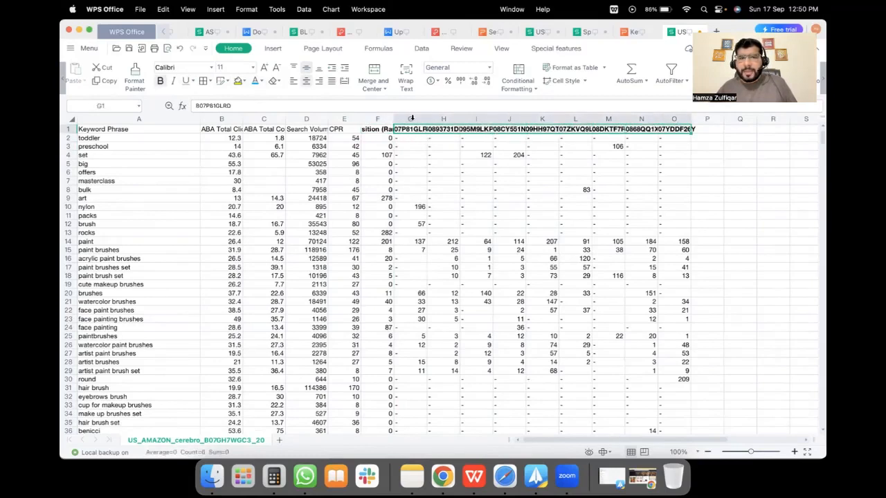
left_click_drag(410, 118, 704, 118)
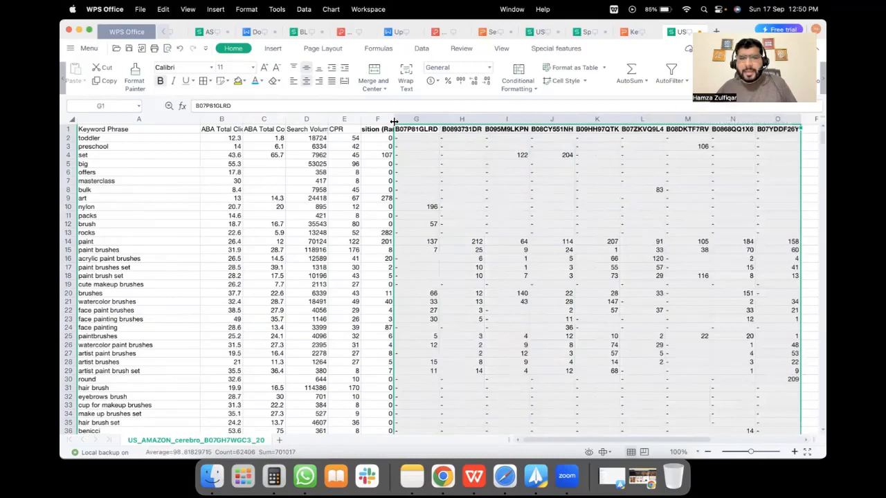
left_click_drag(377, 145, 796, 130)
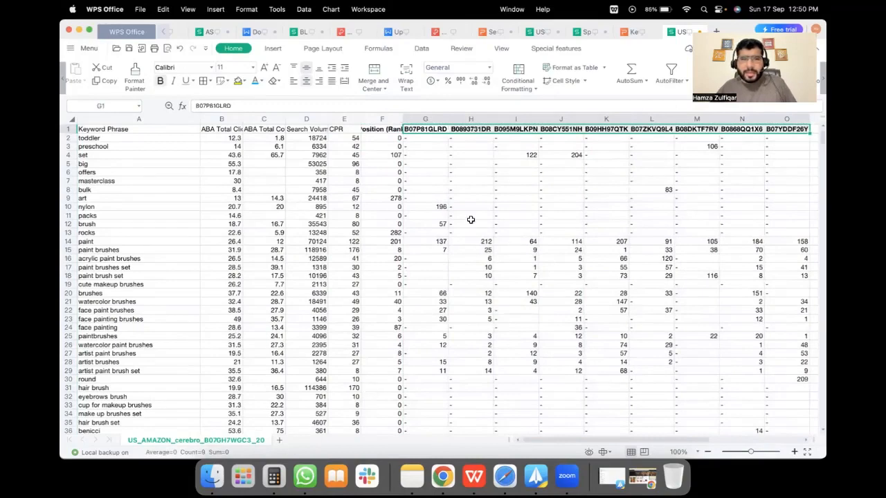
left_click(388, 132)
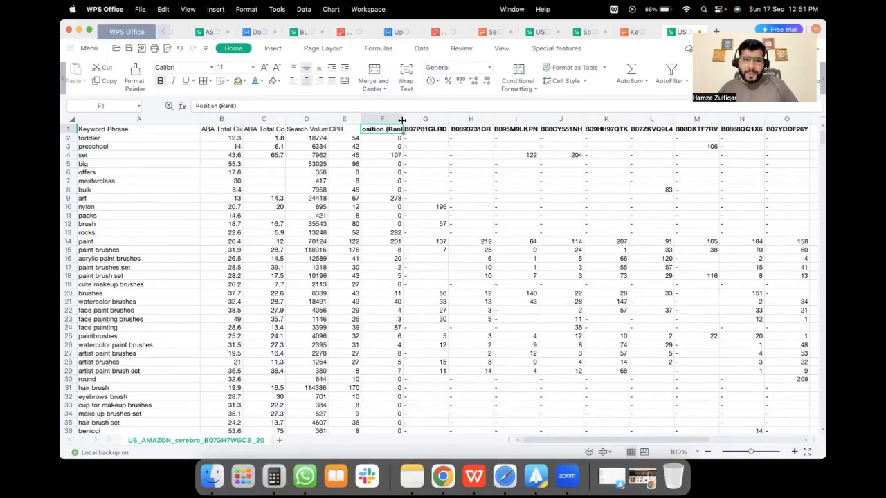
left_click_drag(404, 119, 414, 120)
left_click(380, 140)
Step: Copy the main product's ASIN from Cerebro in Chrome and replace the Position (Rank) header in the WPS sheet with B07GH7WGC3
key("super+Tab")
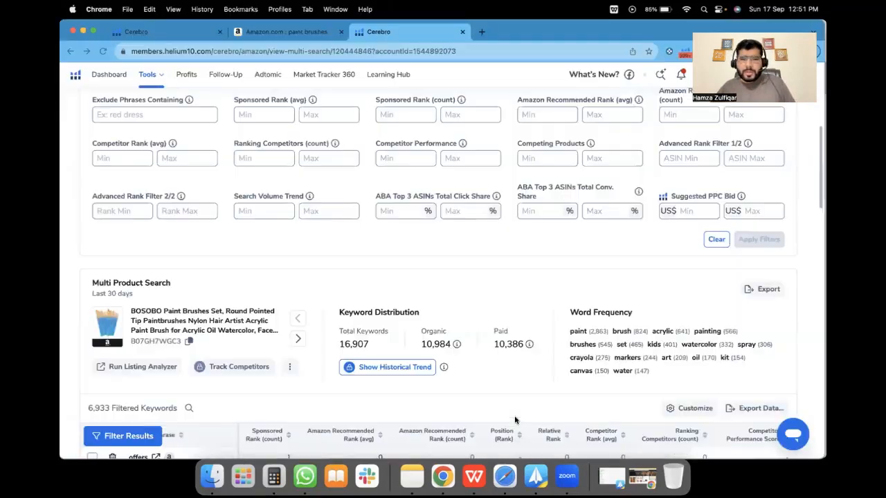
left_click(189, 343)
key("super+Tab")
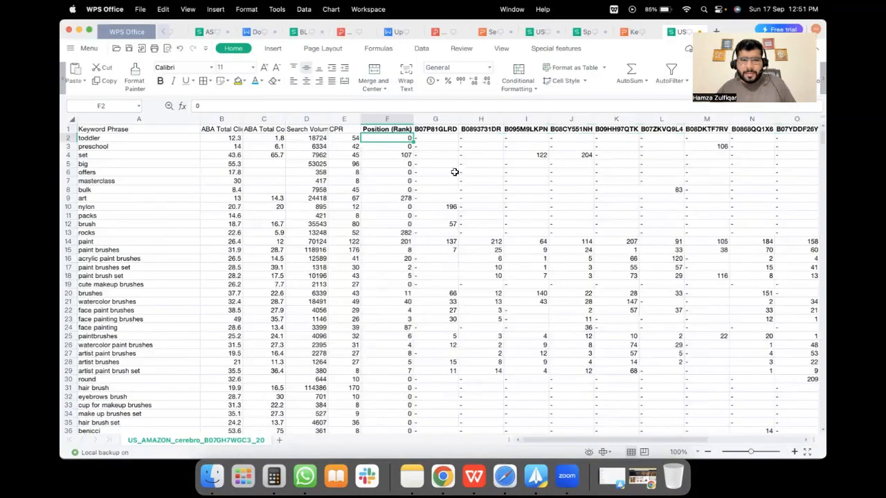
double_click(387, 129)
key("super+a")
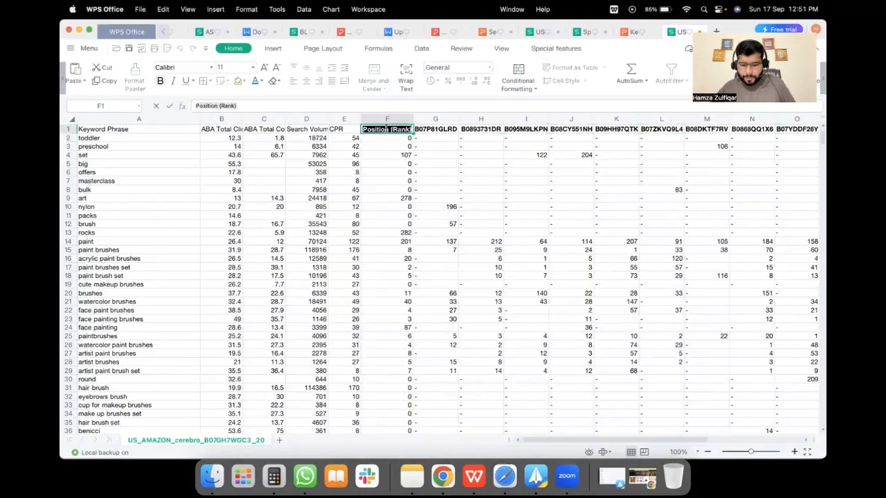
type("B07GH7WGC3")
key("Return")
Step: Insert a column before the B07GH7WGC3 column, head it "Relevancy" in F1, and widen it slightly
left_click(389, 119)
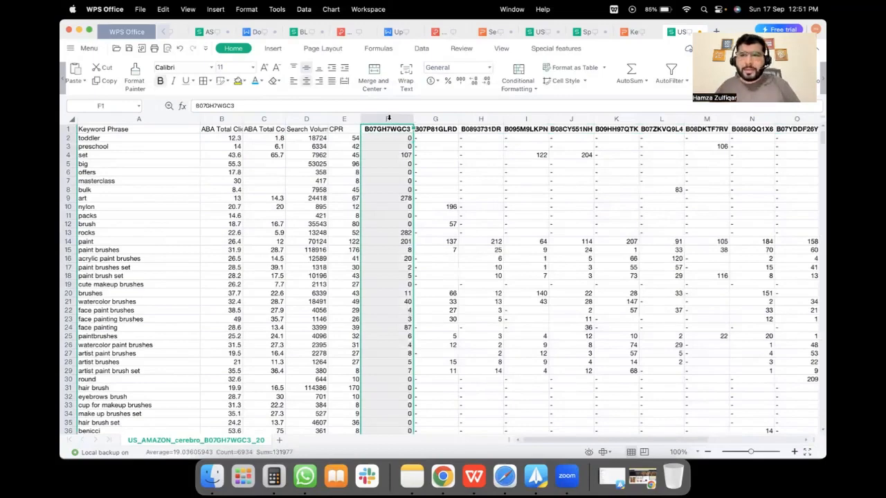
right_click(388, 118)
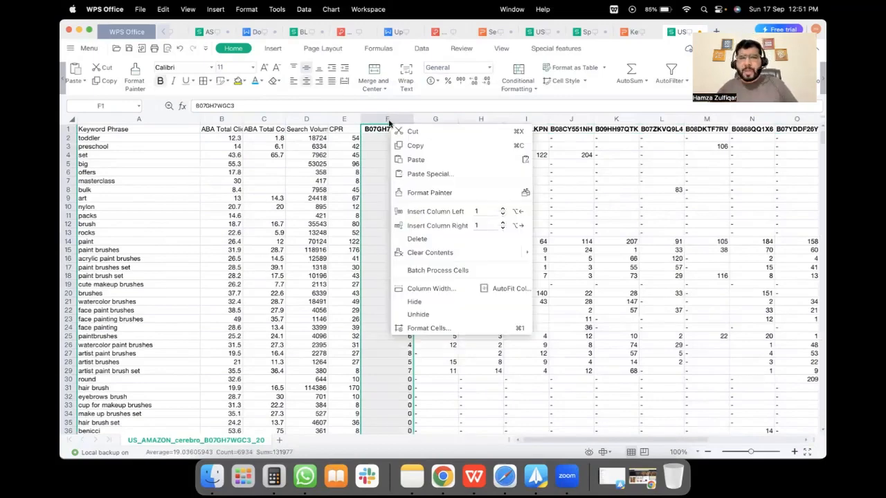
left_click(437, 216)
left_click(376, 132)
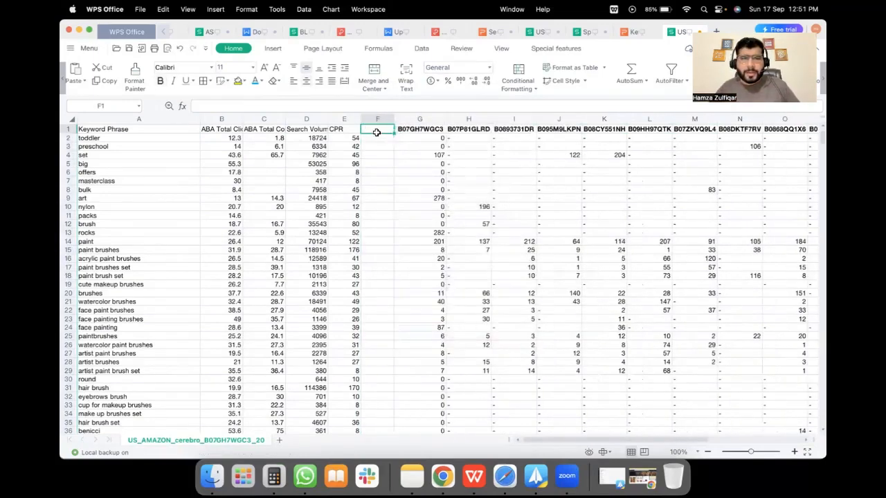
type("Rele")
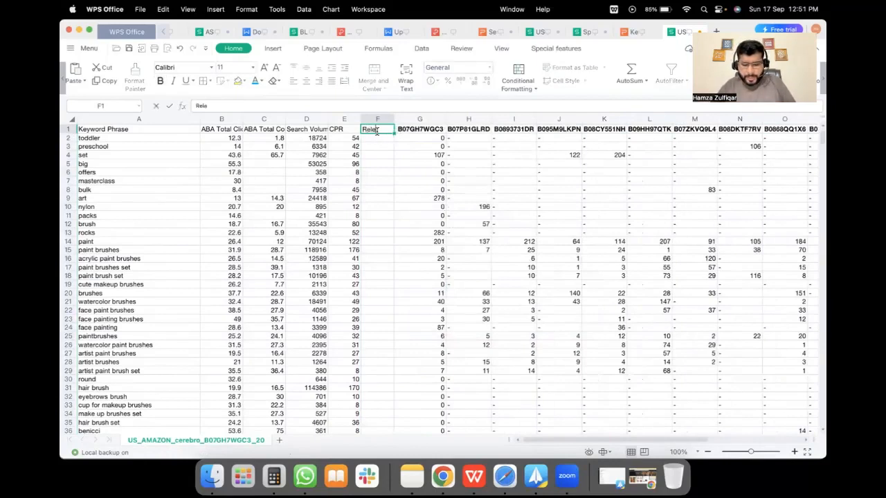
type("vancy")
key("Return")
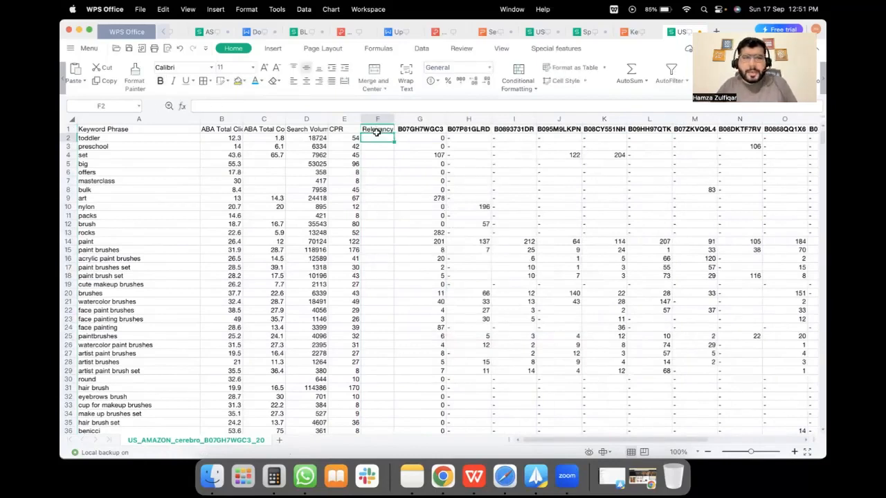
left_click_drag(390, 122, 403, 122)
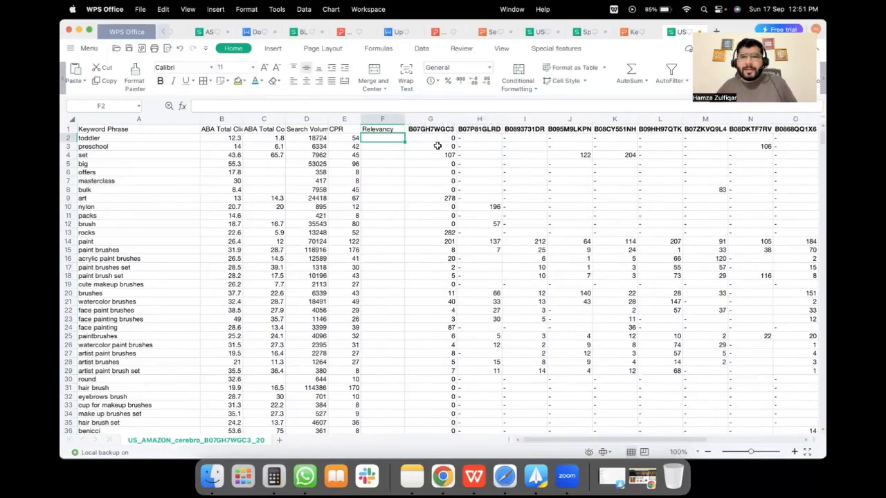
Step: Find all cells matching 0 and replace them with "-", as in the other ASIN columns
left_click(473, 146)
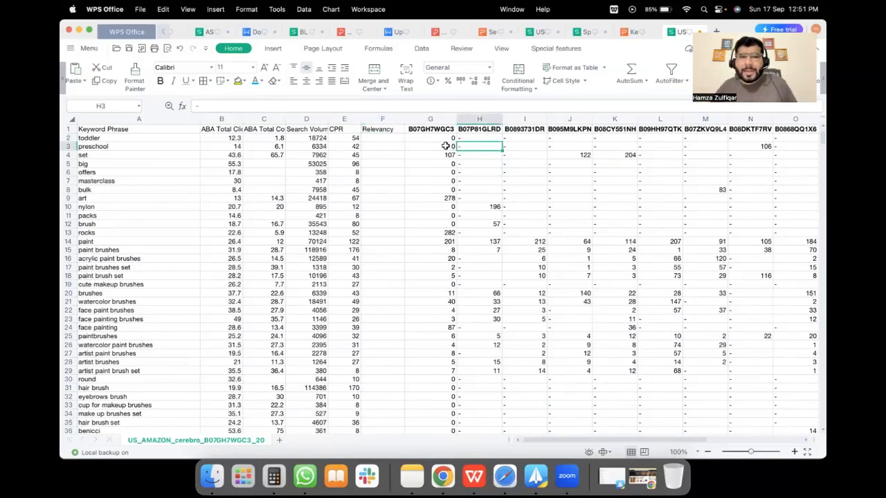
left_click(445, 146)
left_click(486, 164)
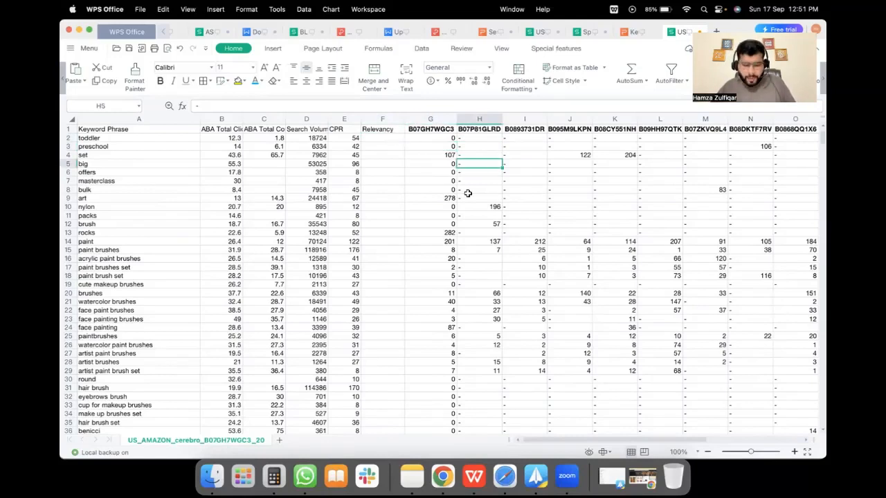
key("super+f")
left_click(567, 143)
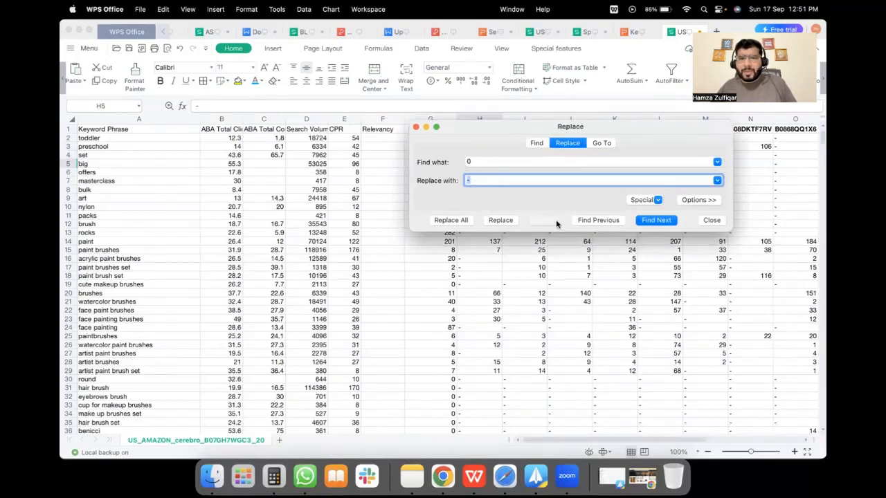
left_click(531, 220)
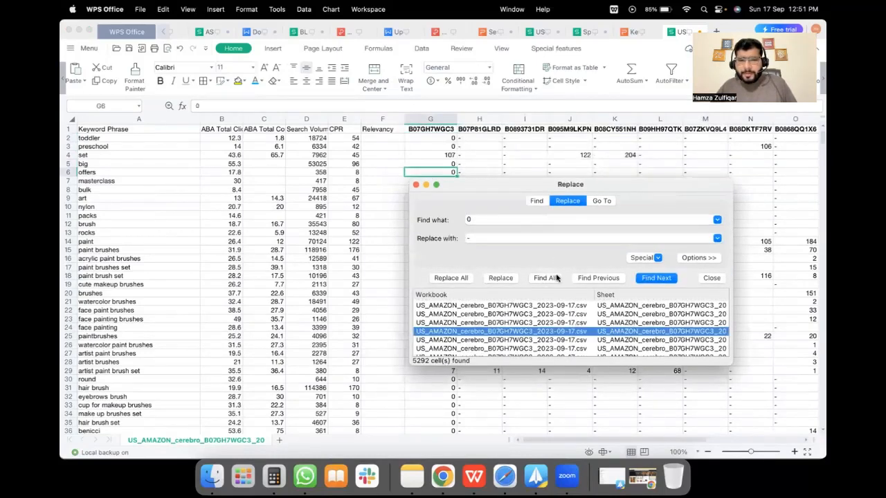
left_click(460, 279)
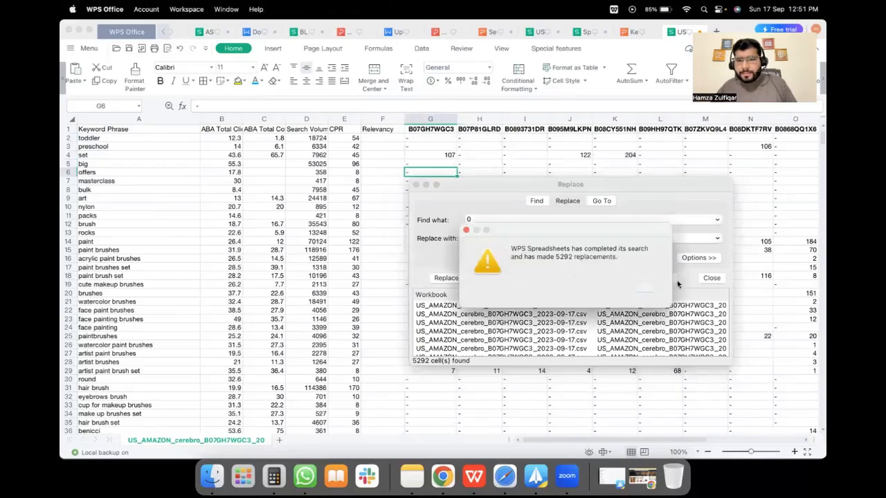
left_click(643, 285)
left_click(707, 278)
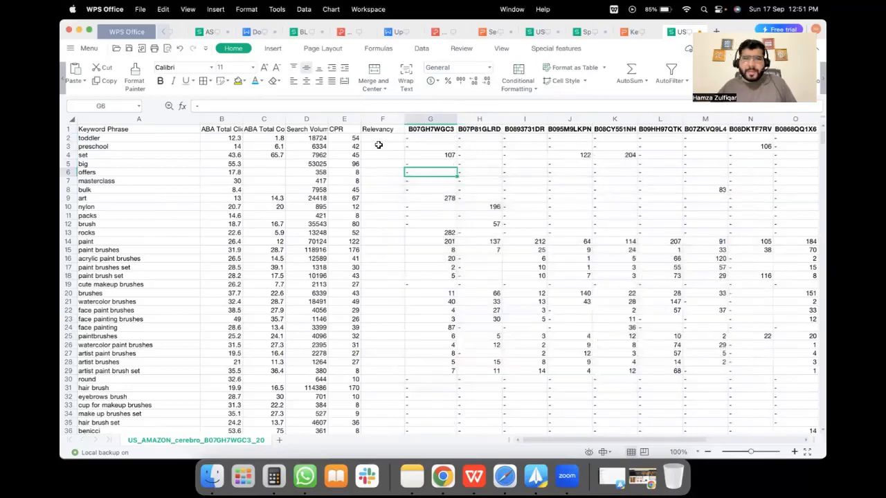
Step: Enter the Relevancy formula =COUNTIF(G2:P2,"<=45") in F2 to count the ASIN ranks of 45 or better
left_click(380, 141)
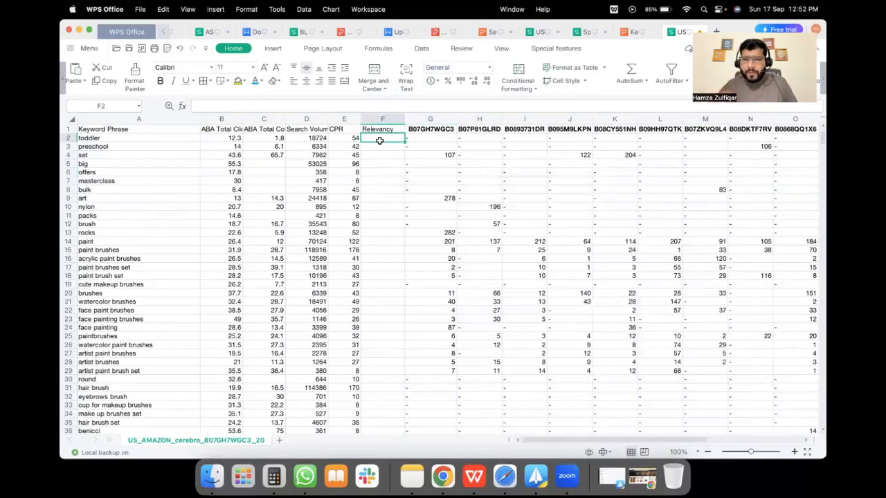
type("=co")
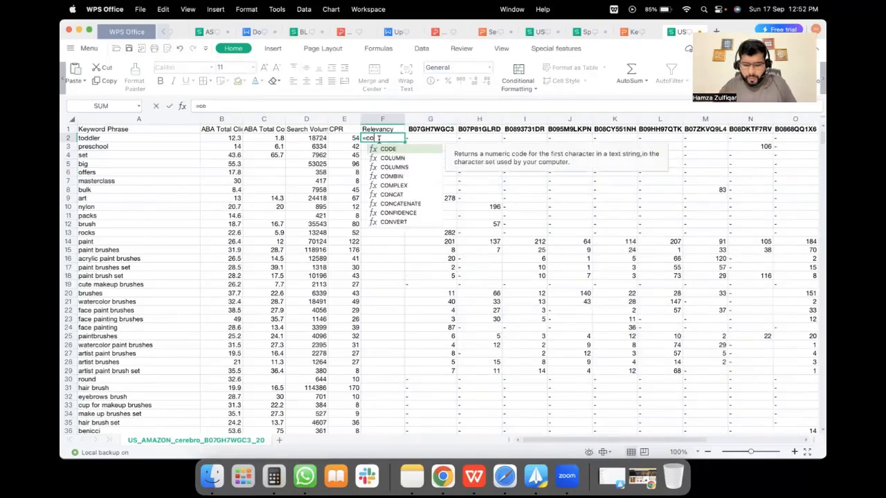
type("untif(")
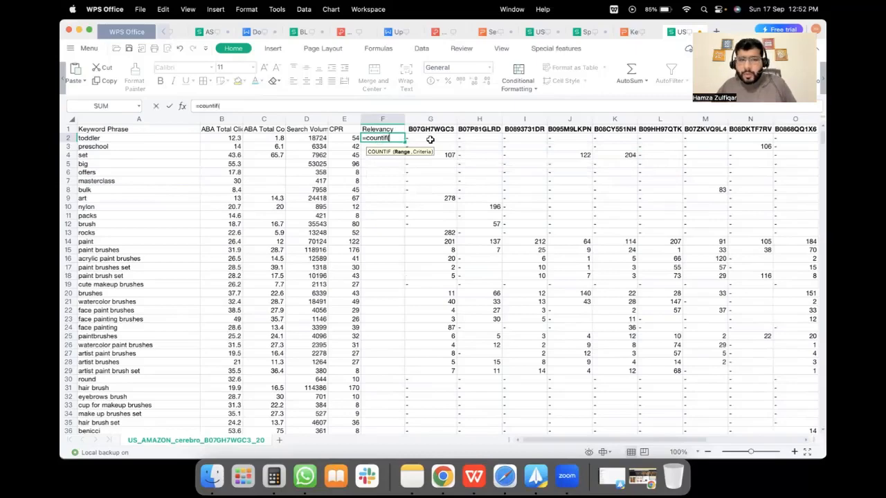
mouse_move(432, 140)
left_mouse_down()
mouse_move(814, 140)
mouse_move(673, 141)
left_mouse_up()
left_click_drag(616, 441, 516, 443)
left_click(270, 107)
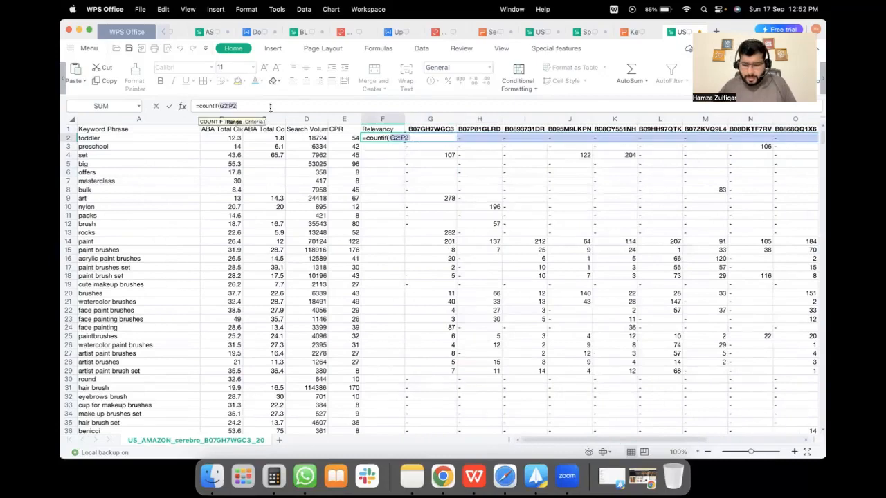
type(",\"<=45")
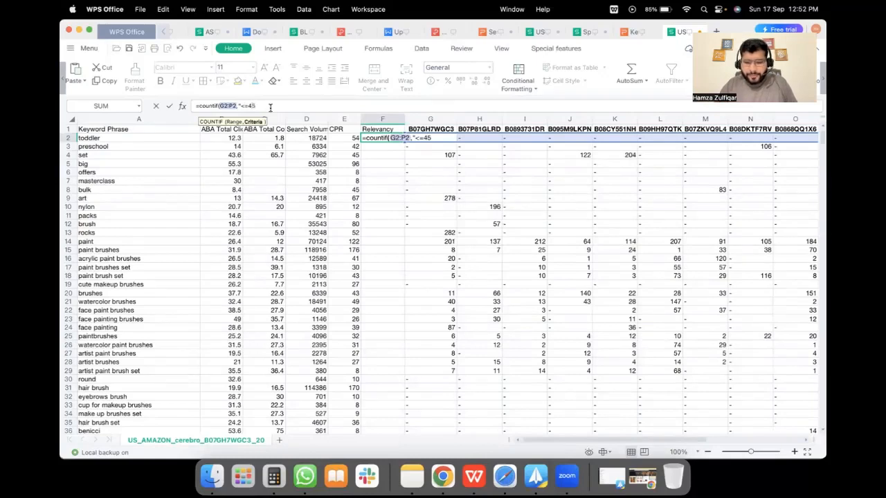
key("Return")
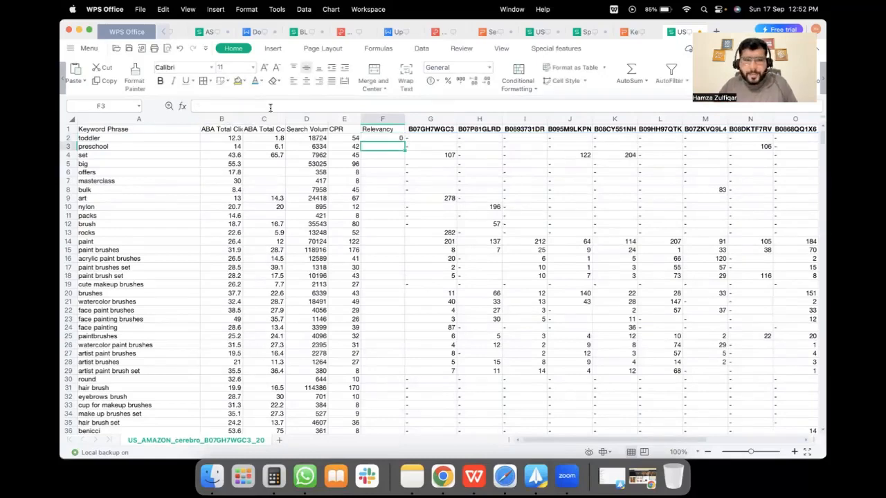
left_click(391, 138)
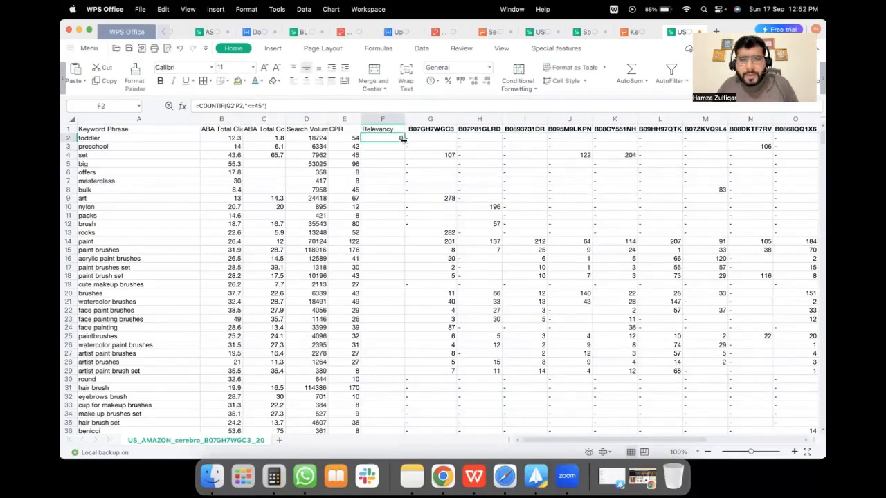
Step: Review the ASIN range G to P and divide the F2 count by the ten competitors, making it =(COUNTIF(G2:P2,"<=45"))/10
scroll(514, 144, "right", 3)
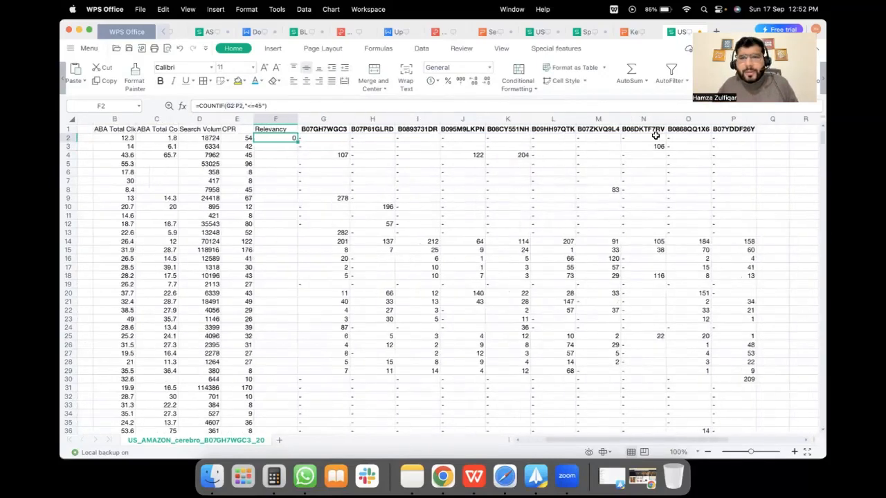
left_click_drag(741, 129, 330, 130)
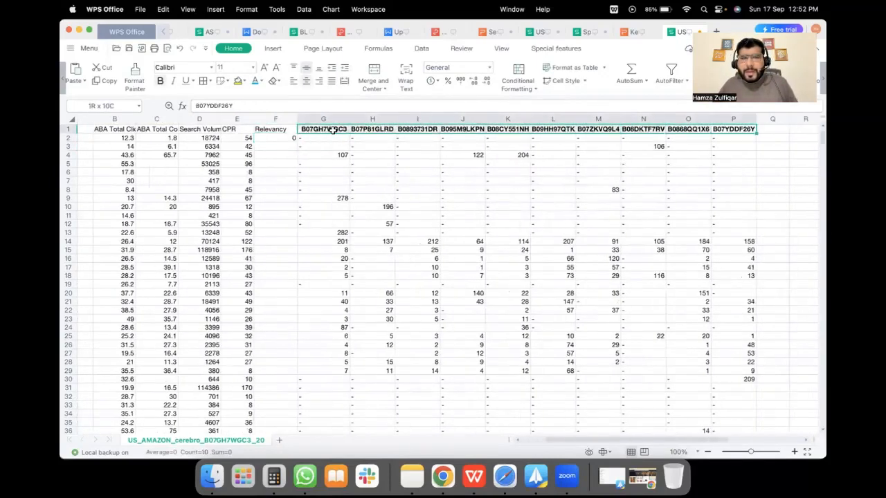
left_click(276, 137)
left_click(337, 138)
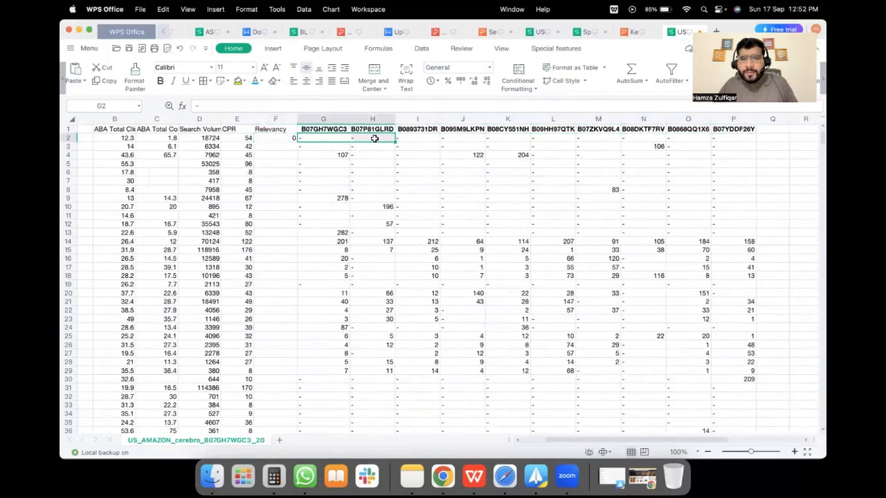
left_click_drag(374, 138, 751, 135)
left_click(275, 138)
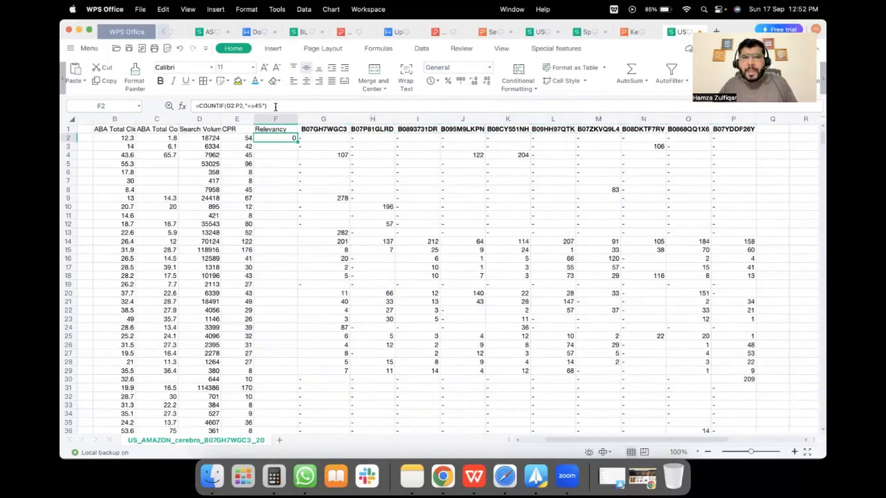
left_click(275, 106)
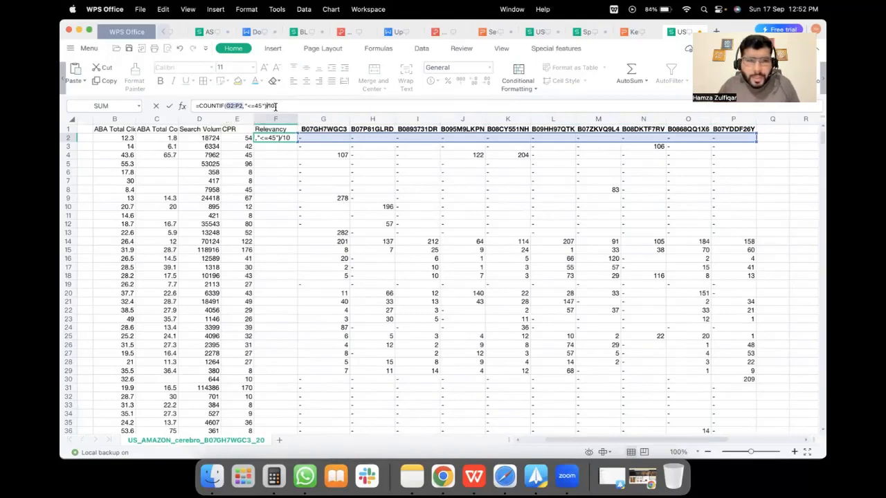
key("Home")
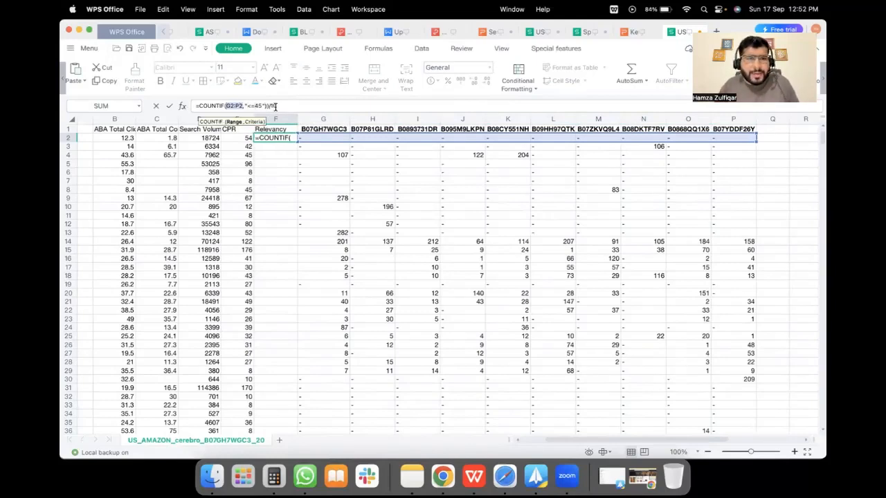
type("(")
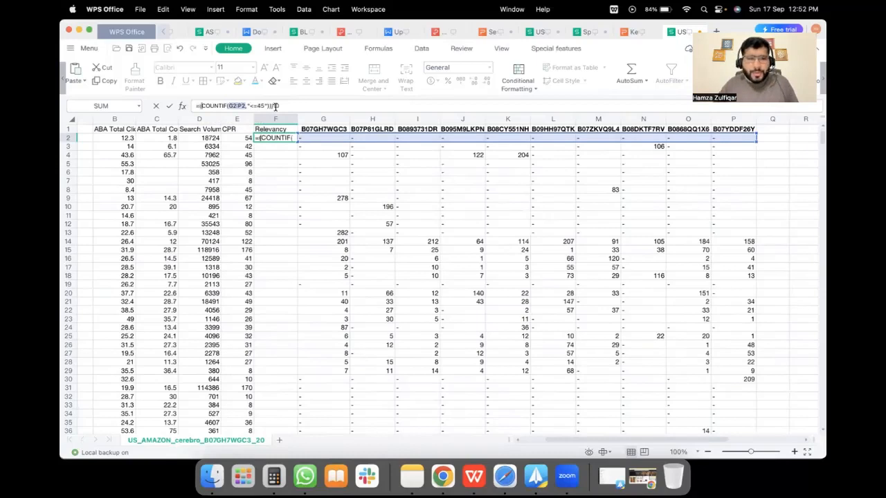
key("Return")
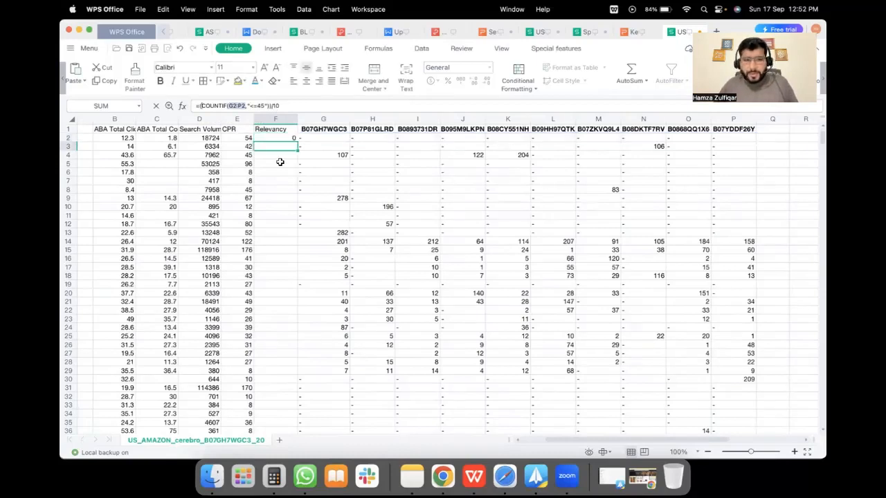
left_click(278, 136)
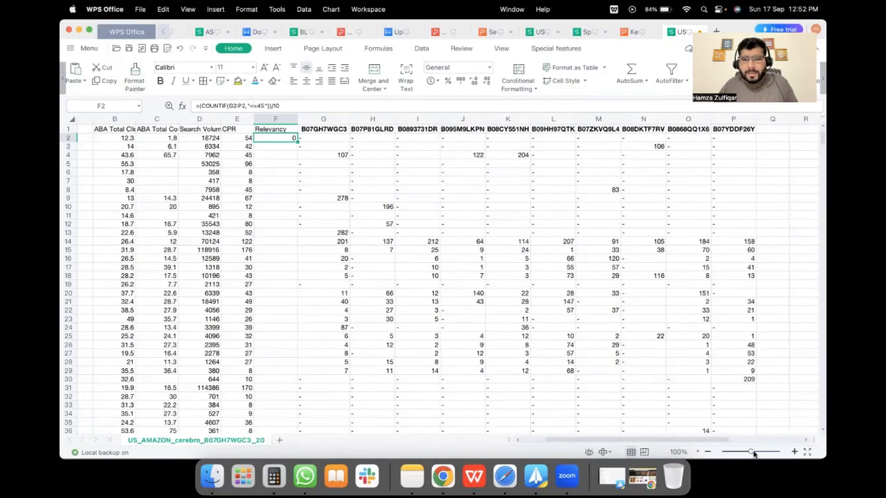
Step: Review the Relevancy formula in F2, including its ASIN range, rank criterion and divisor
left_click_drag(752, 451, 792, 451)
double_click(679, 212)
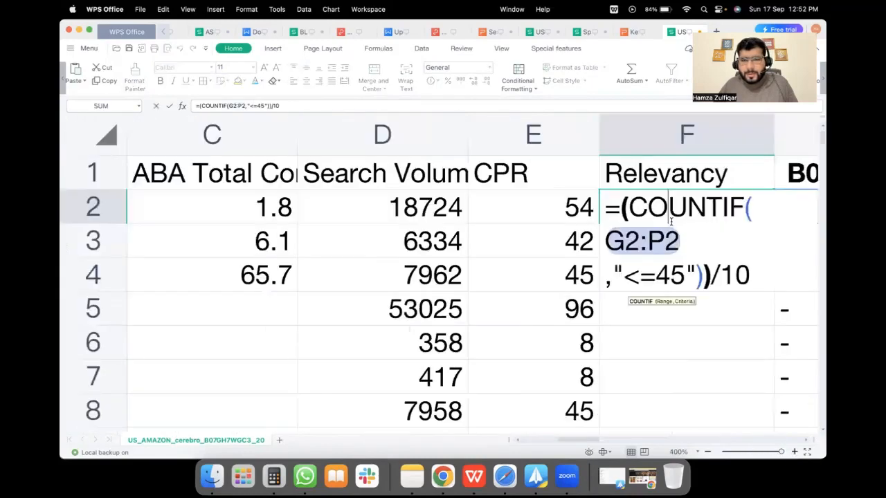
scroll(654, 297, "right", 3)
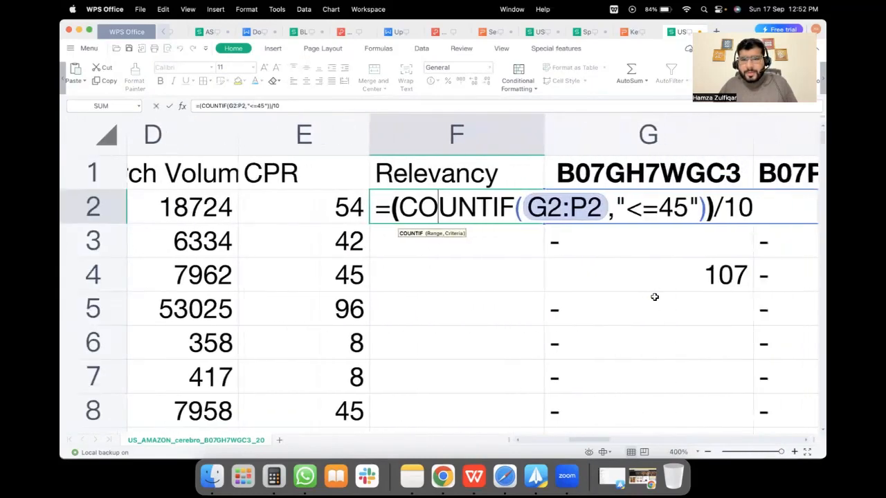
scroll(386, 216, "right", 2)
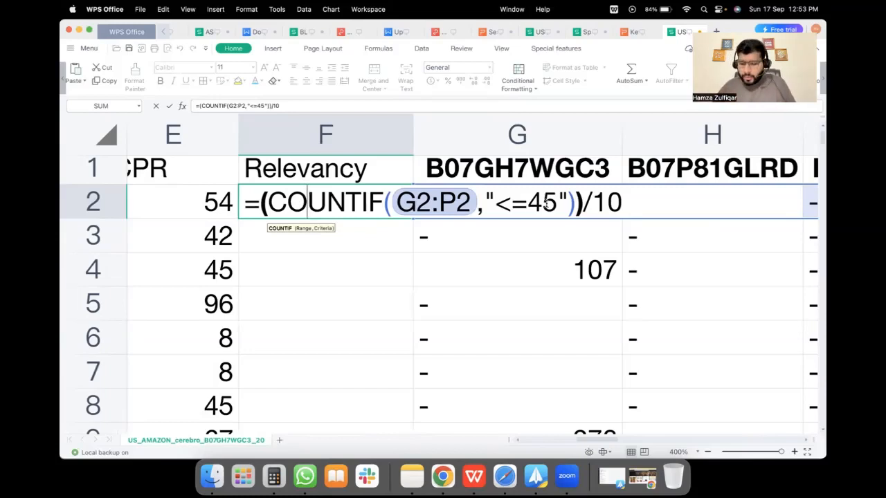
key("Return")
Step: Center the Relevancy column F and format it as a percentage with two decimal places
left_click(362, 196)
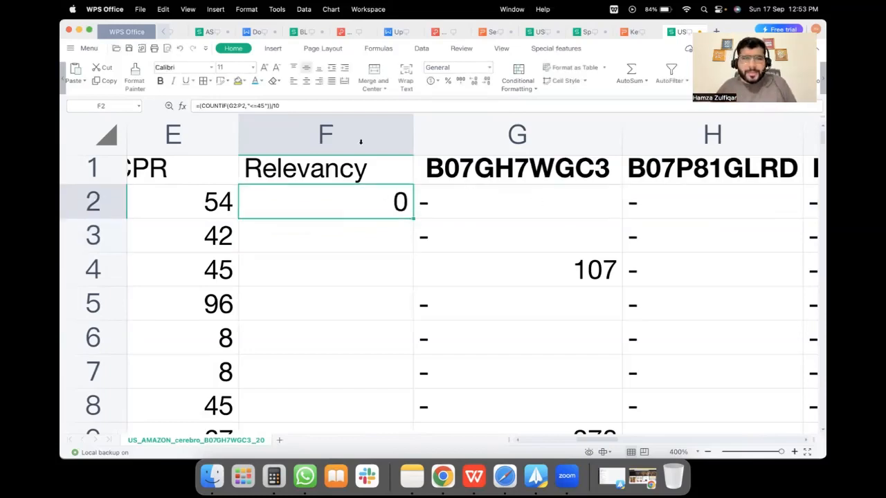
left_click(319, 125)
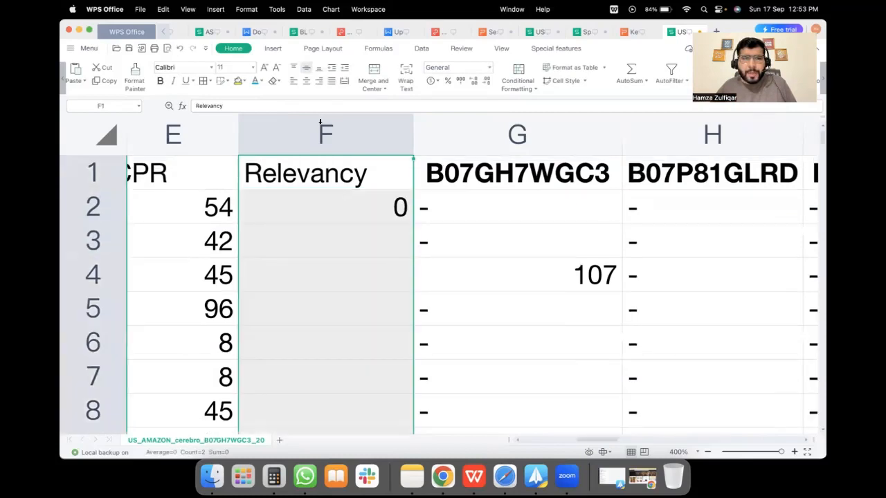
left_click(306, 81)
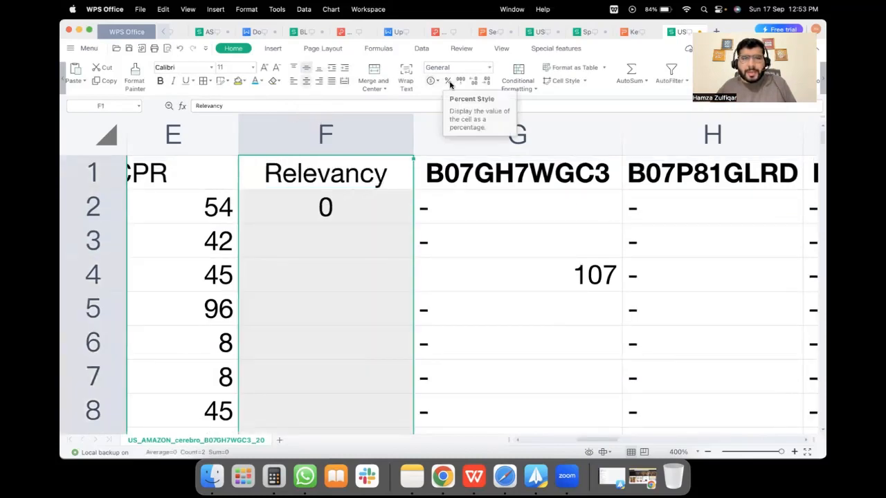
left_click(448, 82)
left_click(474, 82)
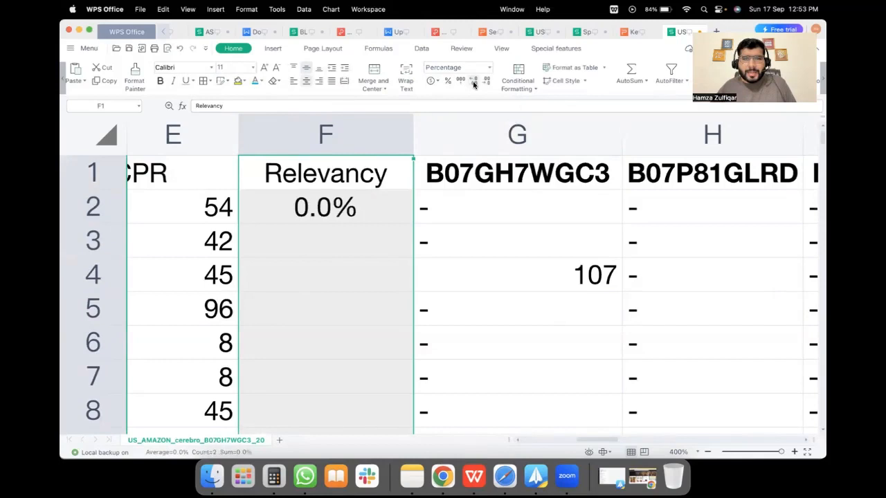
left_click(474, 82)
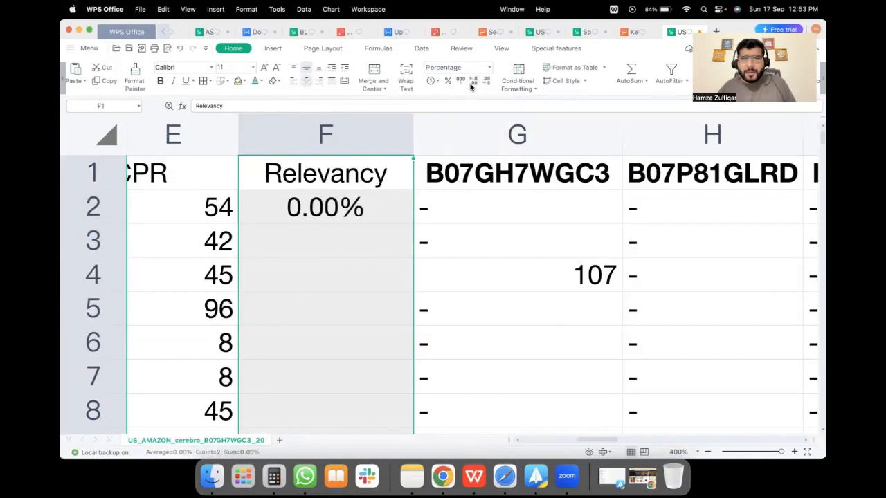
left_click(332, 214)
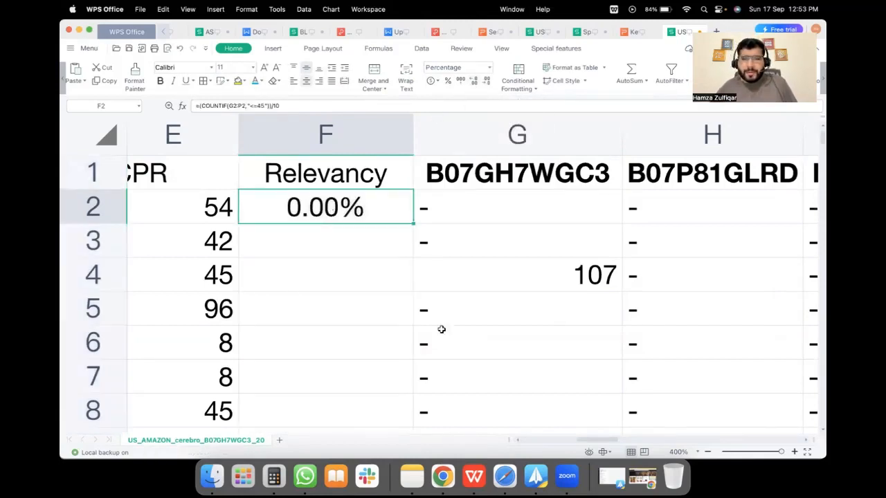
Step: Fill the Relevancy formula from F2 down through all keyword rows
left_click(708, 452)
left_click(708, 452)
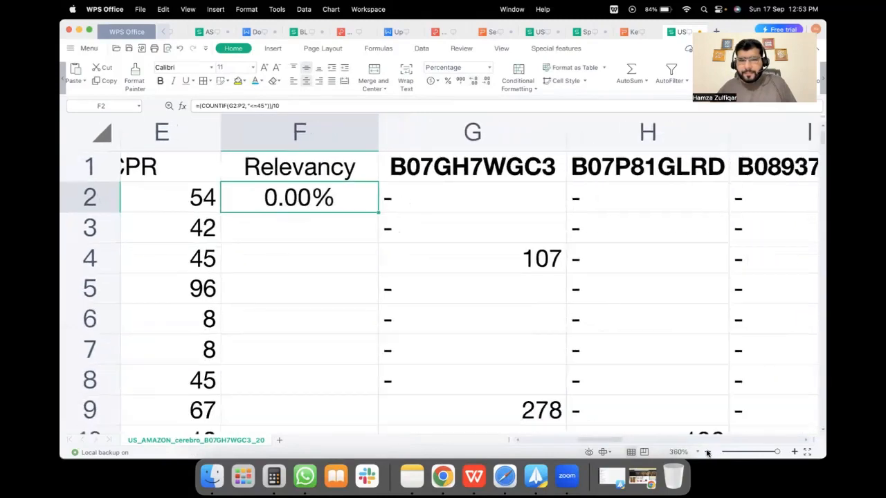
left_click(707, 452)
left_click(707, 452)
left_click(707, 452)
left_click(707, 451)
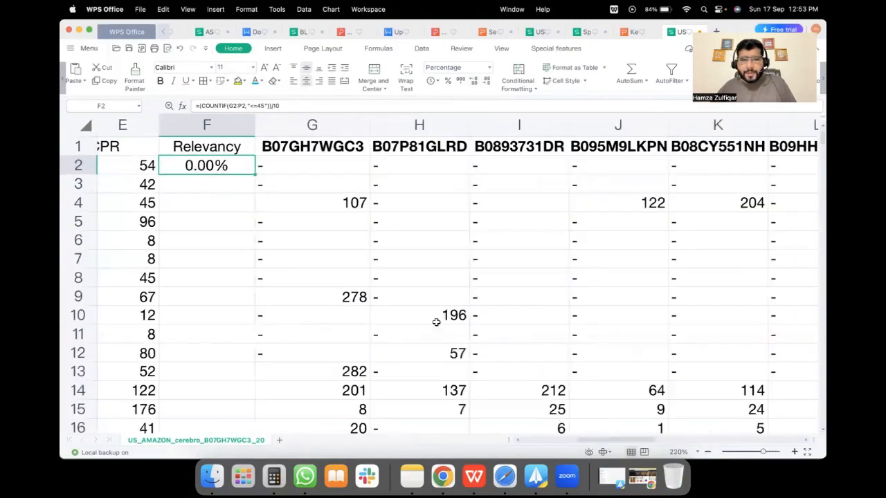
left_click(708, 452)
left_click(708, 453)
left_click(708, 453)
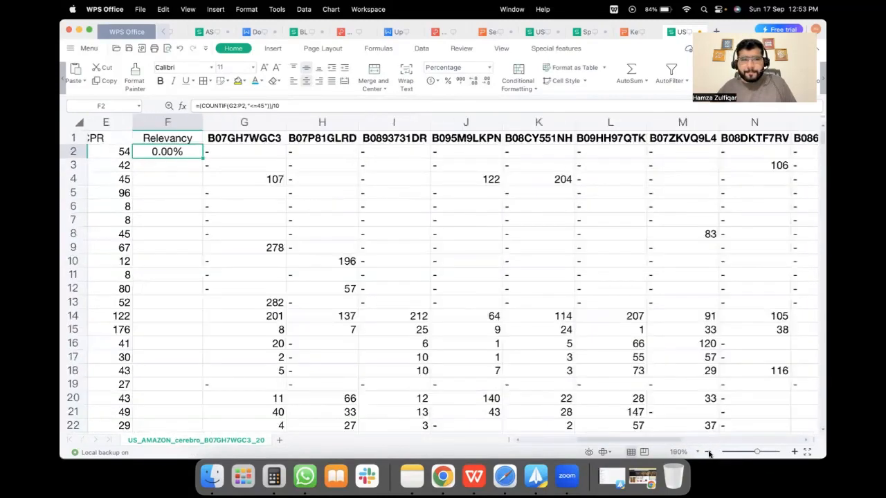
left_click(708, 452)
left_click(708, 452)
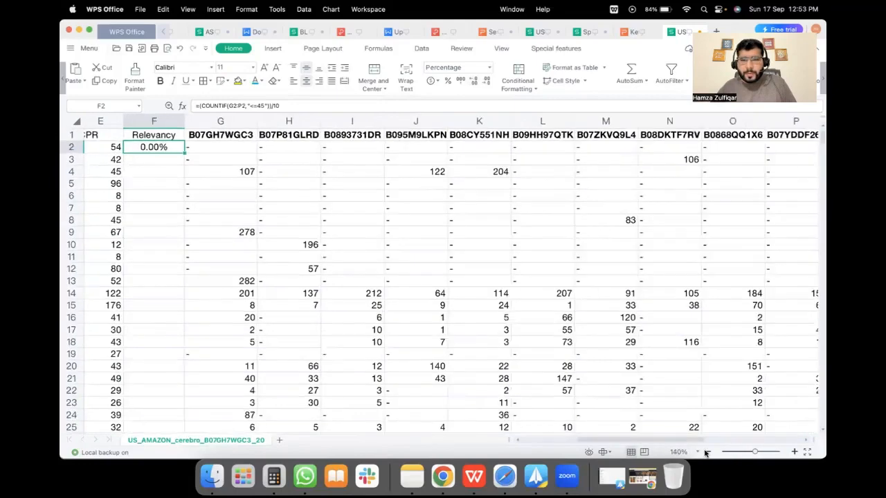
left_click(707, 452)
left_click(708, 452)
left_click_drag(682, 443, 533, 436)
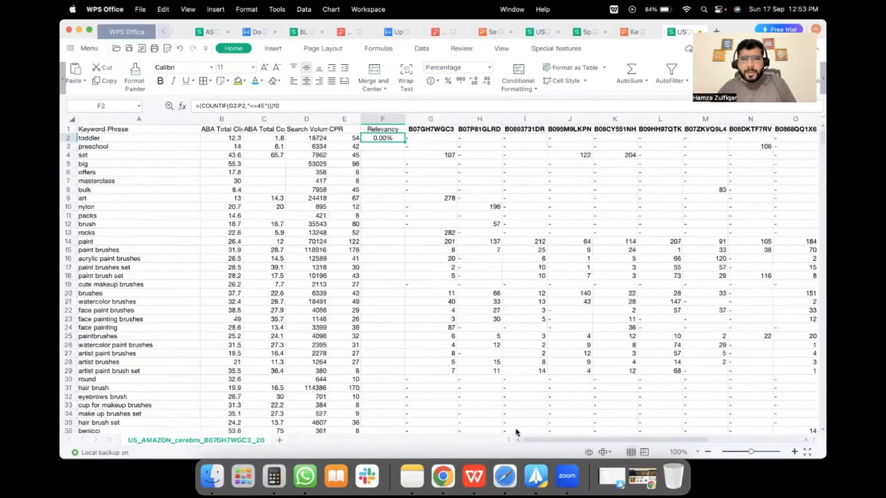
double_click(405, 141)
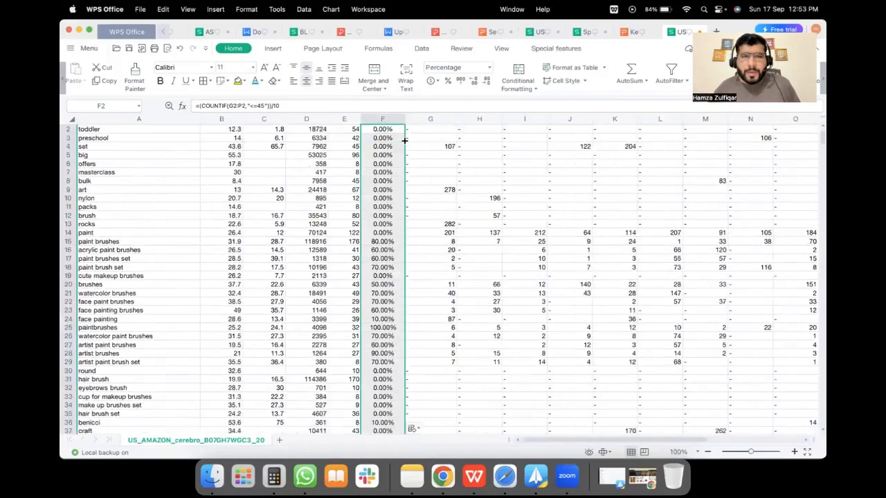
left_click(383, 147)
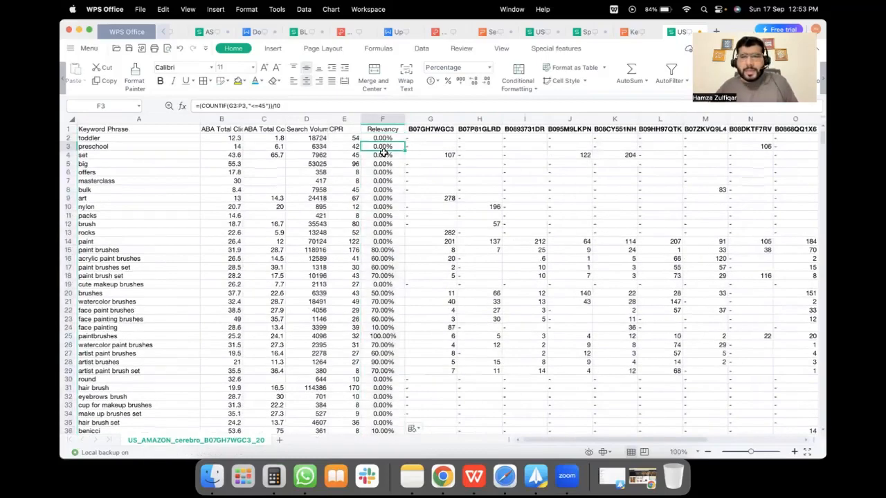
Step: Apply AutoFilter to the whole sheet so every header column can be filtered
left_click(72, 119)
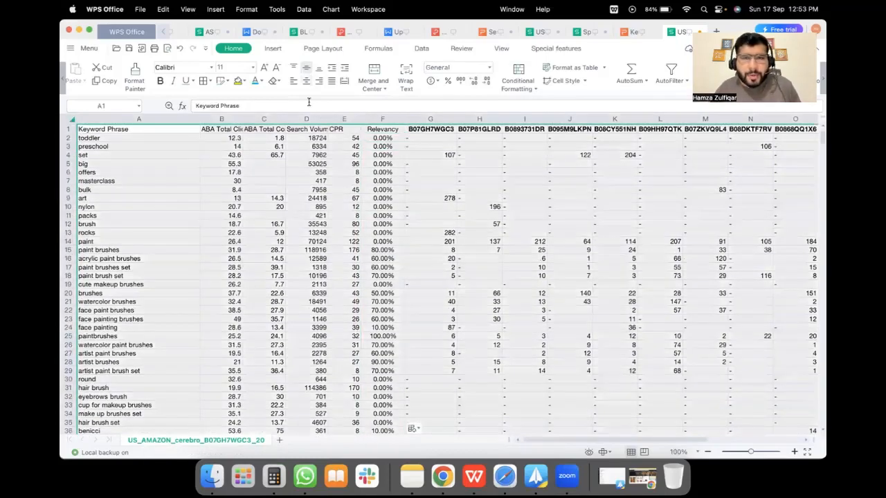
left_click(671, 69)
left_click(415, 146)
left_click(390, 138)
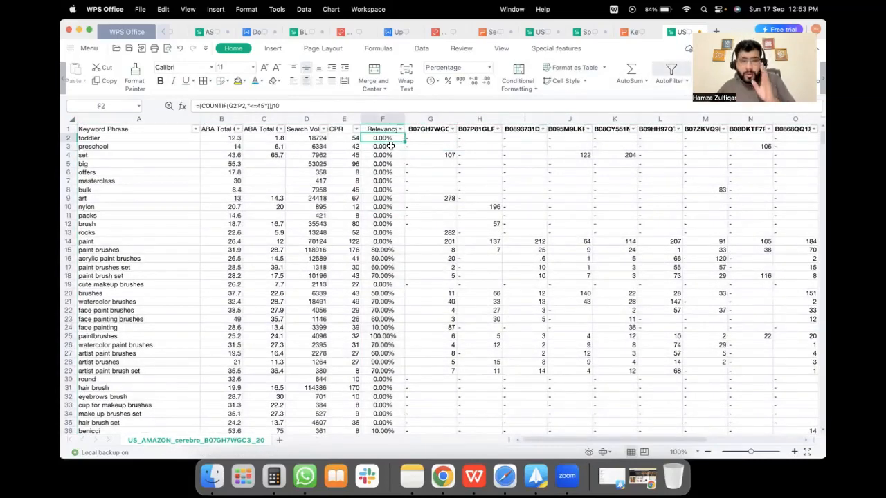
Step: Filter the Relevancy column to 70%, 80%, 90% and 100%, and look through the remaining keyword phrases
left_click(400, 129)
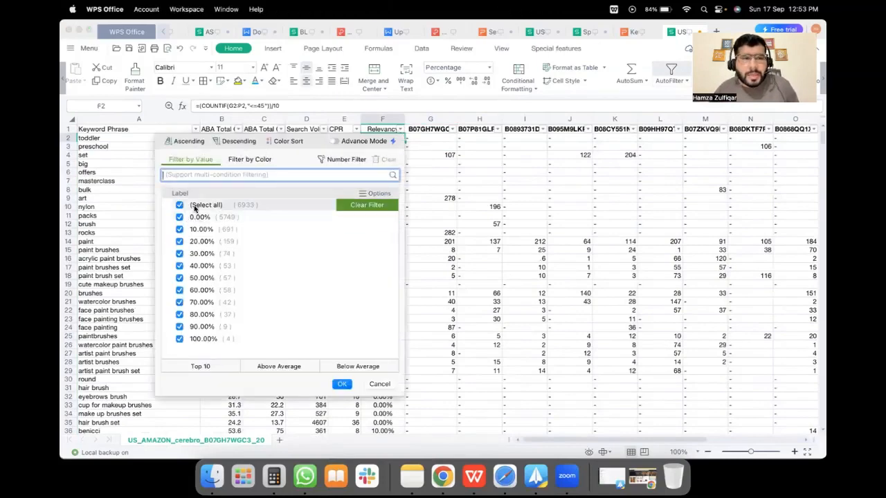
left_click(195, 207)
left_click(179, 338)
left_click(179, 328)
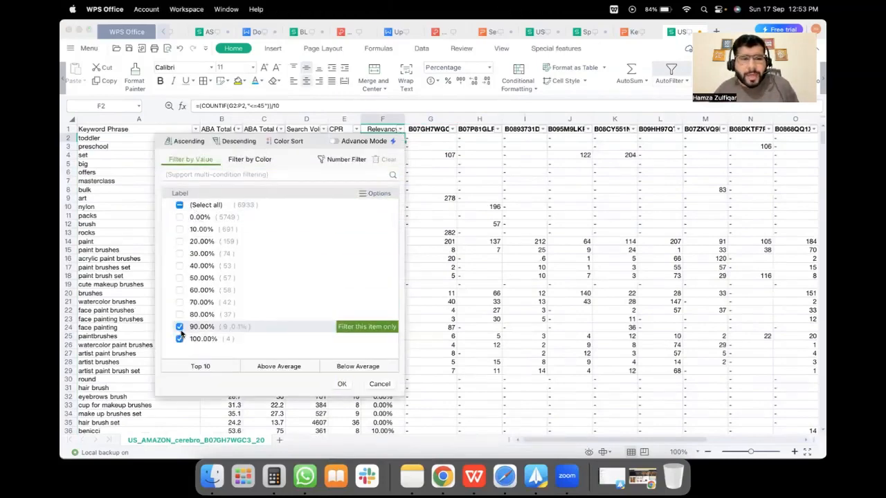
left_click(180, 314)
left_click(179, 303)
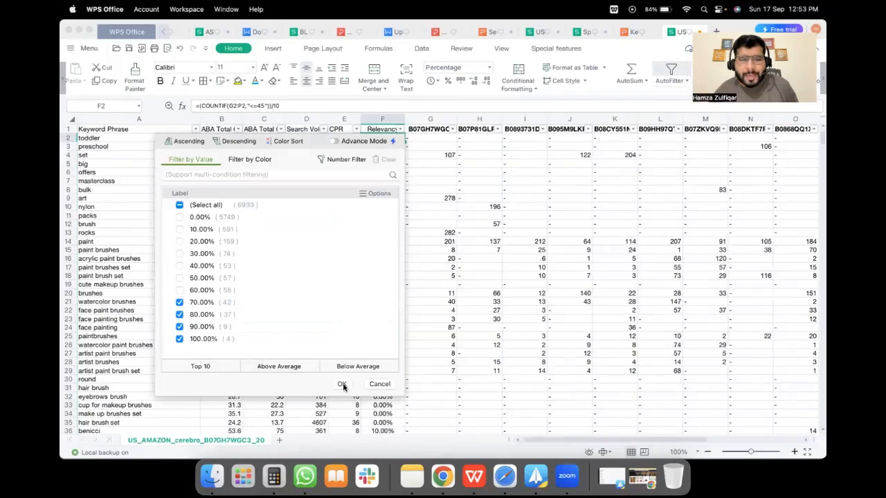
left_click(342, 385)
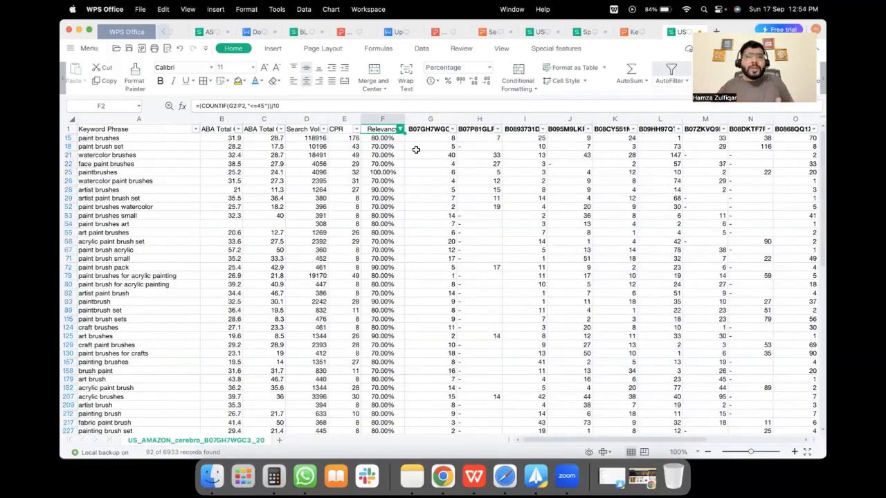
left_click(138, 120)
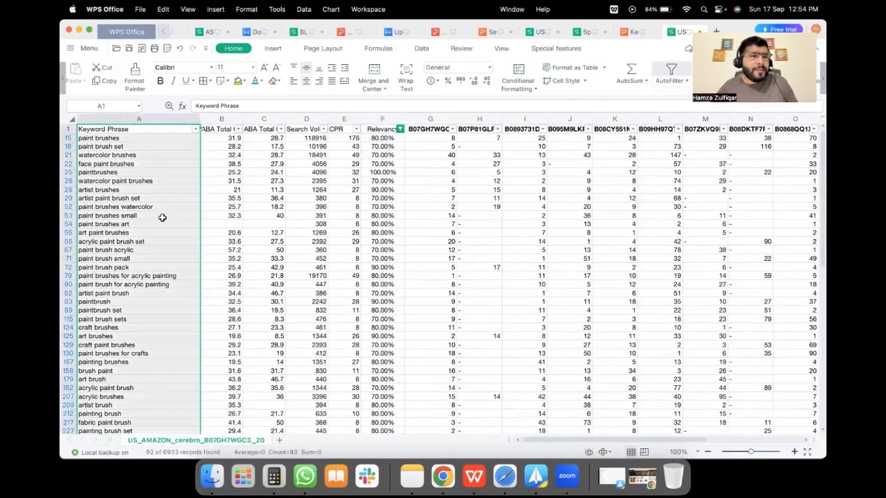
scroll(163, 218, "down", 12)
scroll(165, 217, "up", 10)
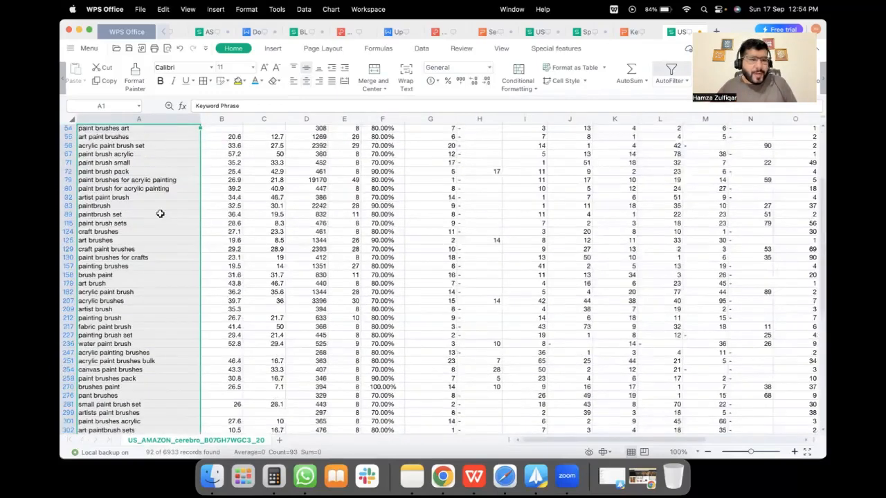
scroll(169, 188, "up", 2)
left_click(401, 128)
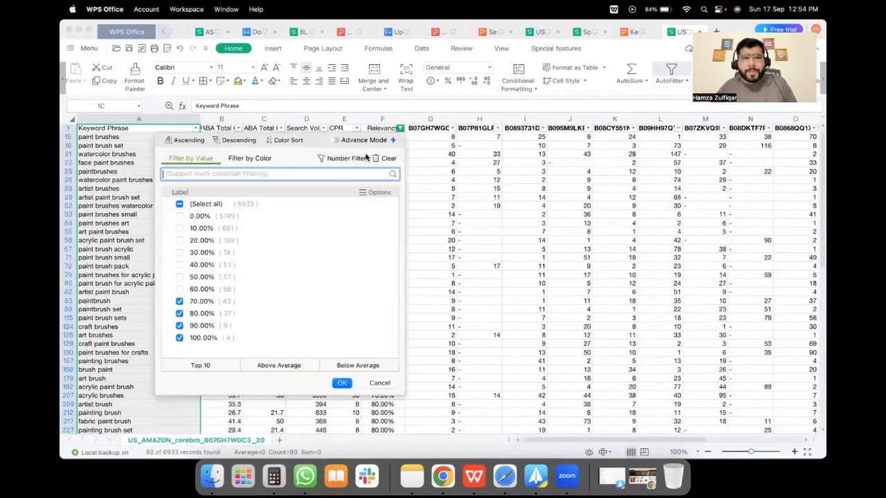
left_click(179, 301)
left_click(179, 313)
left_click(179, 326)
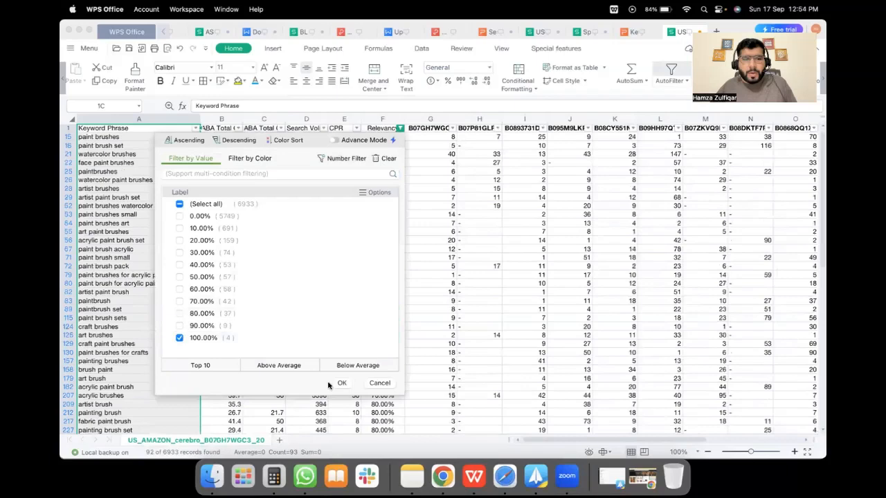
left_click(379, 383)
Step: Reselect all Relevancy values in the filter to show every keyword row again, and select the Keyword Phrase column
left_click(401, 129)
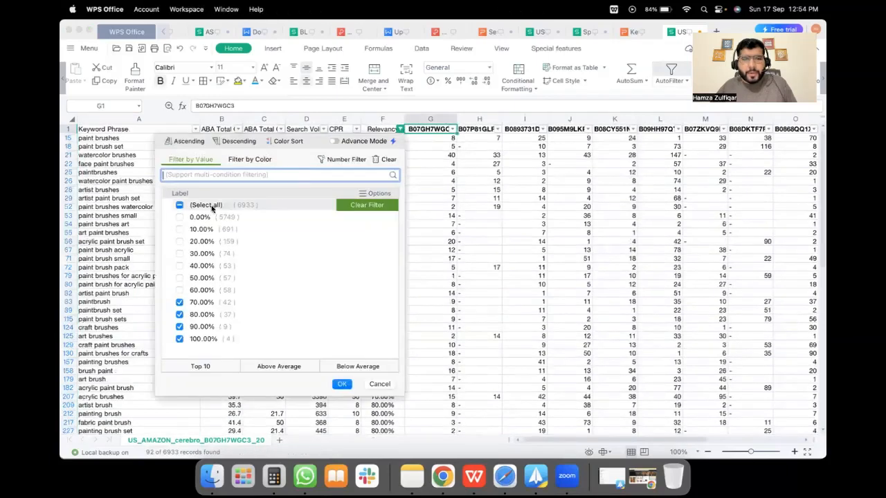
left_click(210, 206)
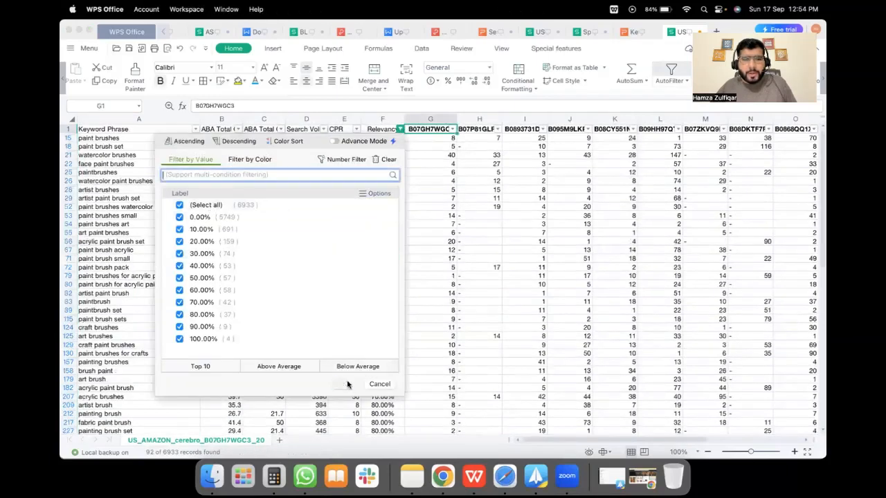
left_click(342, 384)
left_click(157, 118)
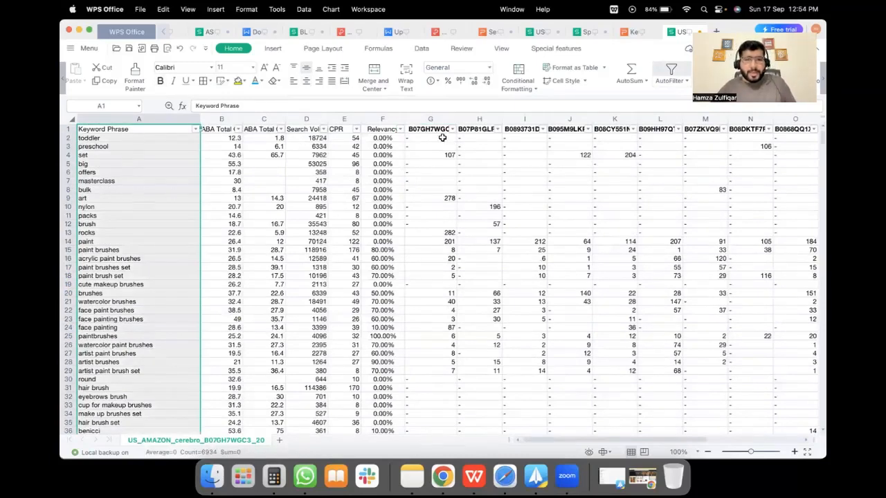
Step: Filter the Relevancy column to 100.00% only and select the remaining keyword phrases
left_click(388, 139)
left_click(400, 130)
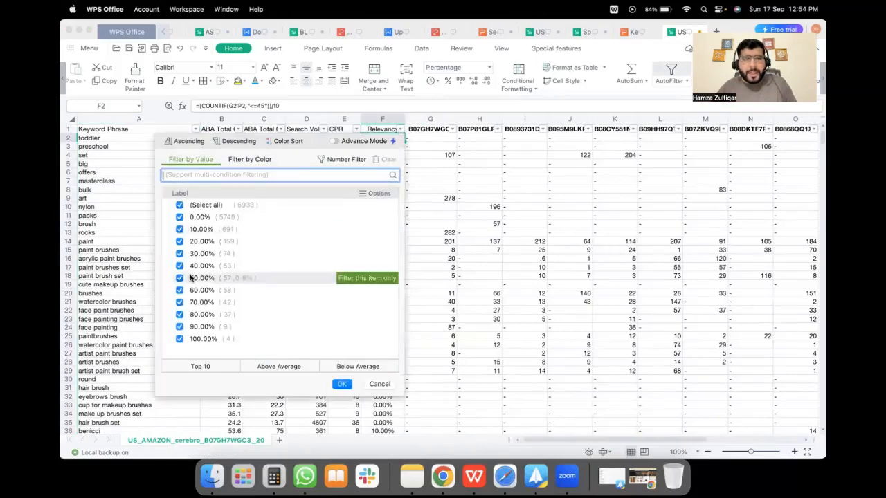
left_click(182, 205)
left_click(180, 340)
left_click(341, 384)
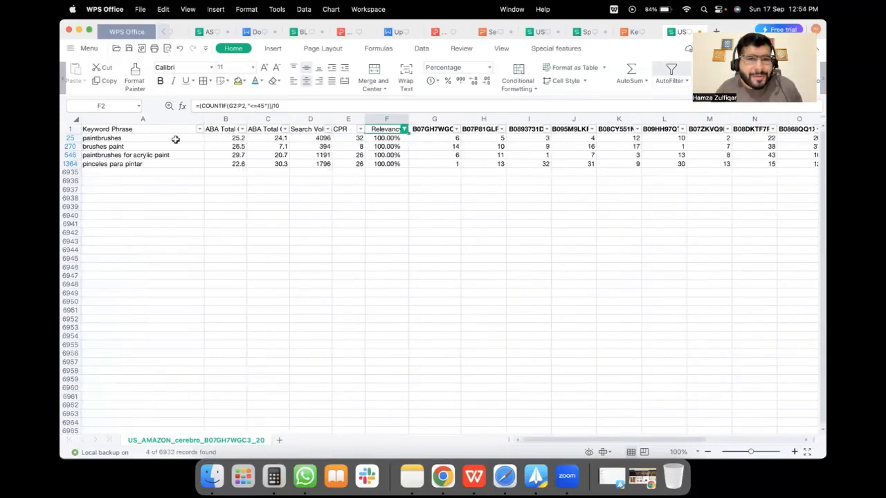
left_click_drag(176, 140, 178, 166)
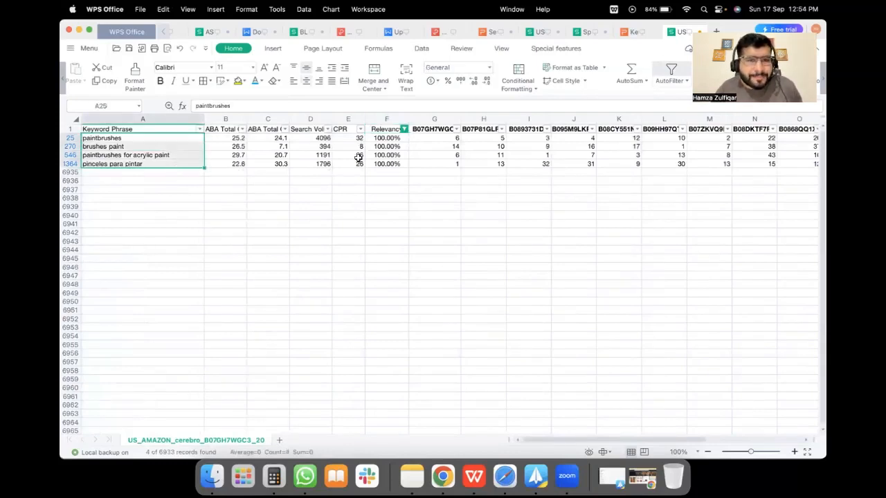
Step: Extend the Relevancy filter to include 60%, 70%, 80% and 90% alongside 100%
left_click(404, 130)
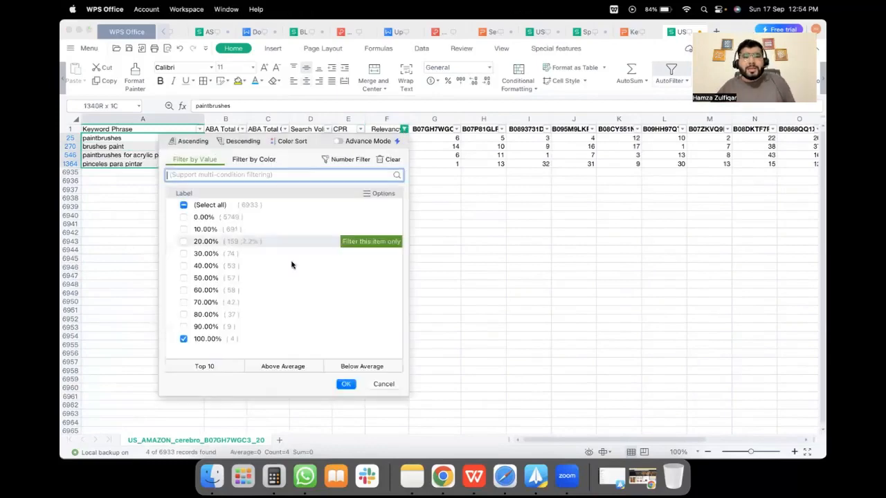
left_click(183, 326)
left_click(183, 314)
left_click(184, 302)
left_click(184, 290)
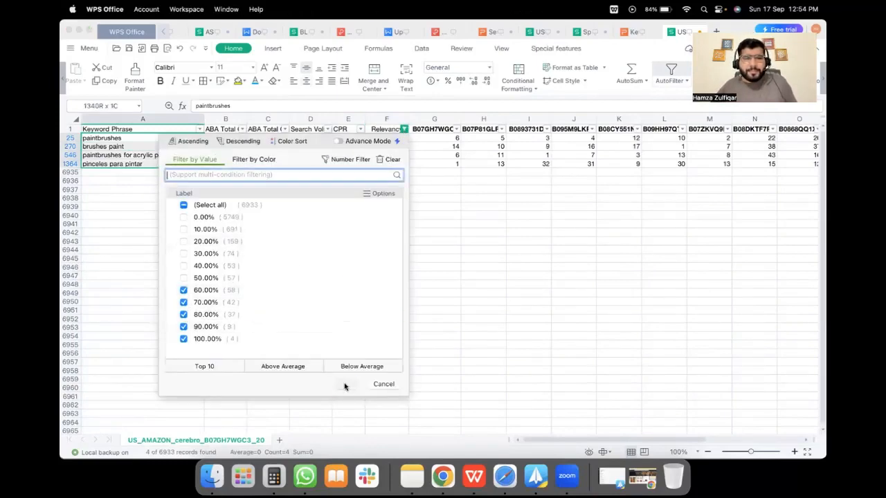
left_click(344, 384)
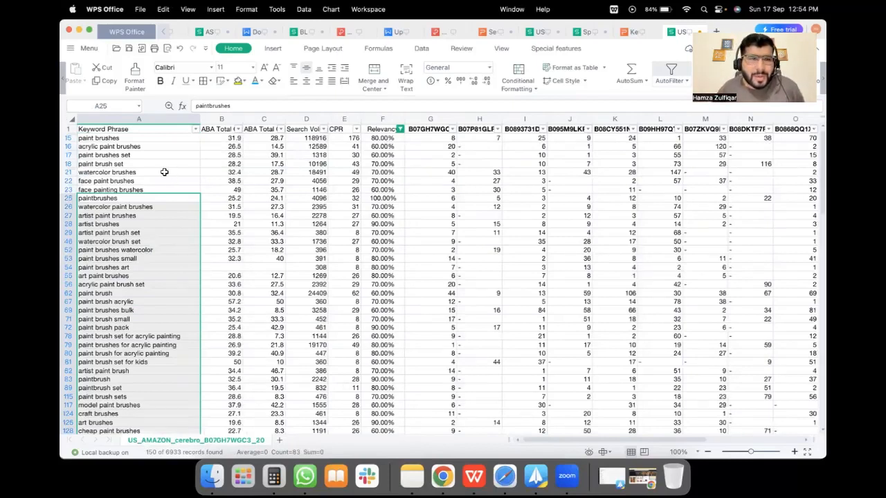
Step: Examine the Relevancy formula of the paint brushes row, including its rank threshold, and review the filtered keywords and competitor ranks
left_click(383, 138)
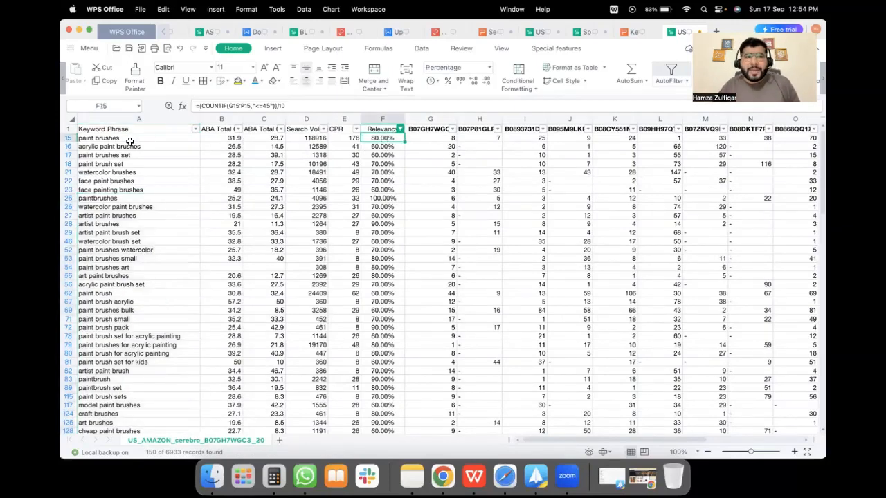
left_click(308, 146)
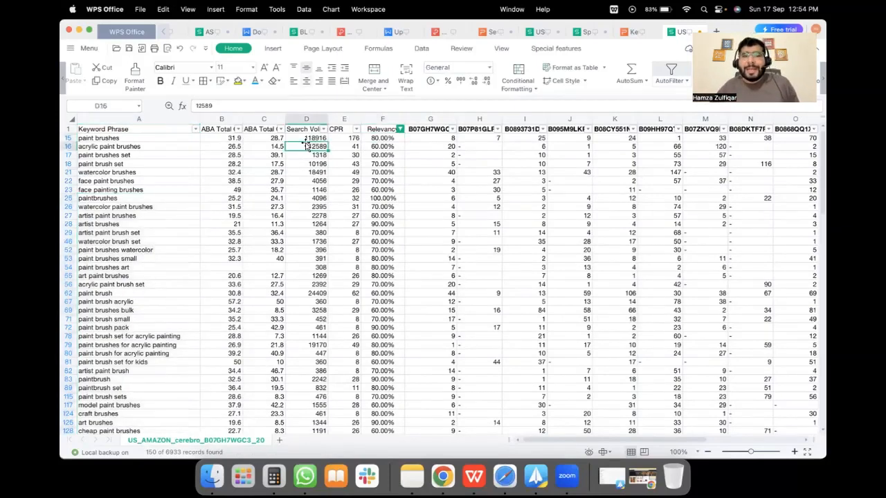
left_click(382, 138)
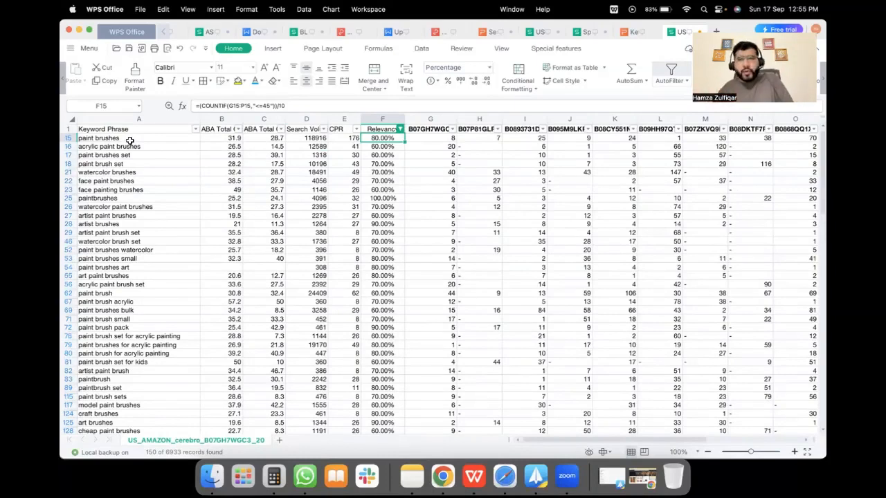
left_click(268, 105)
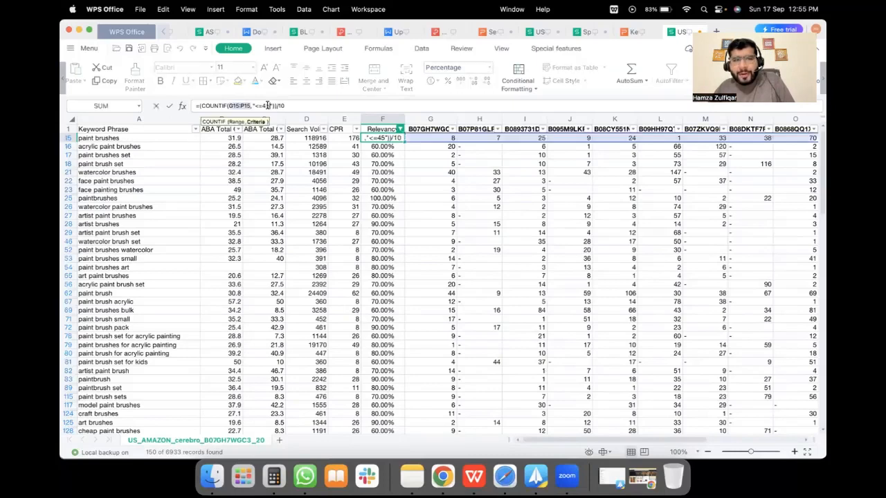
double_click(268, 105)
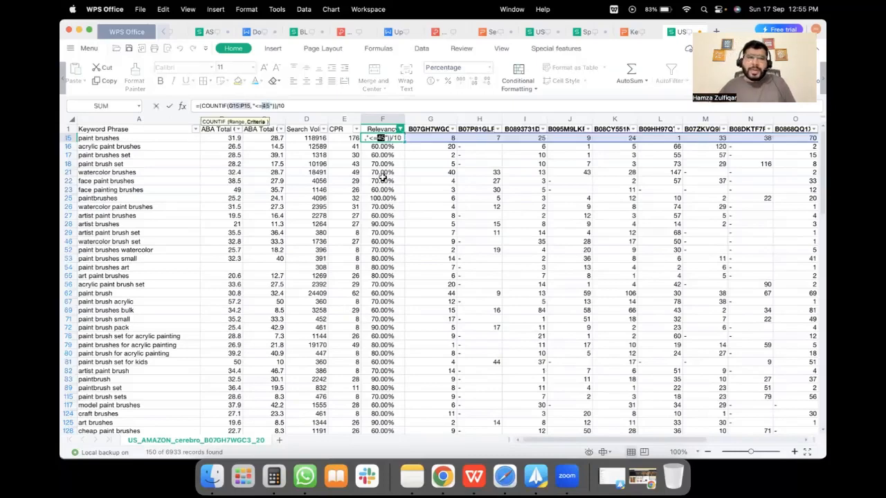
key("Escape")
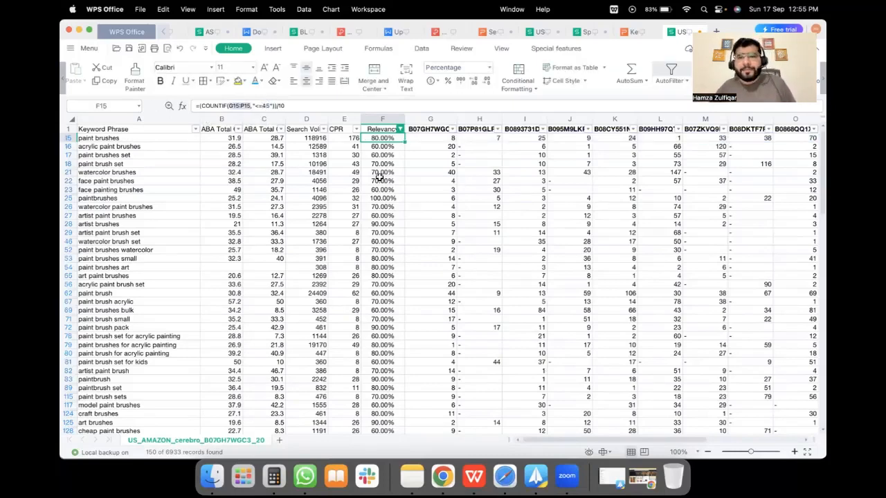
left_click(386, 156)
scroll(96, 204, "down", 5)
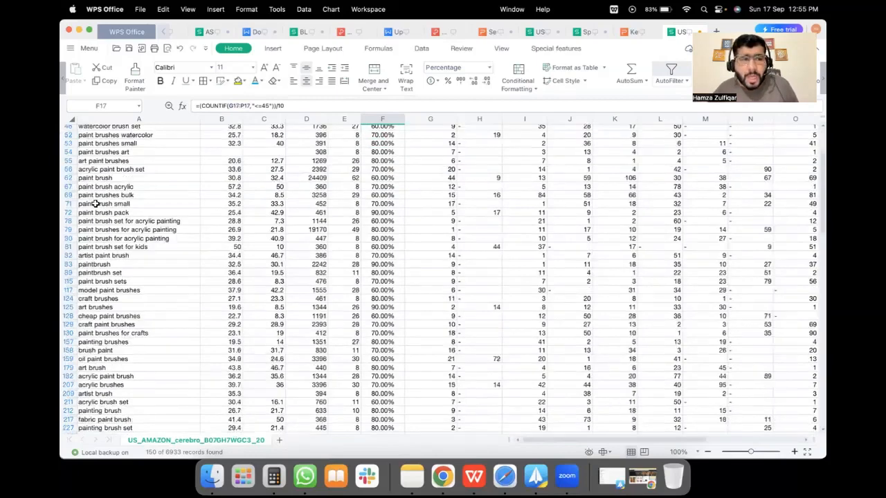
scroll(95, 204, "up", 10)
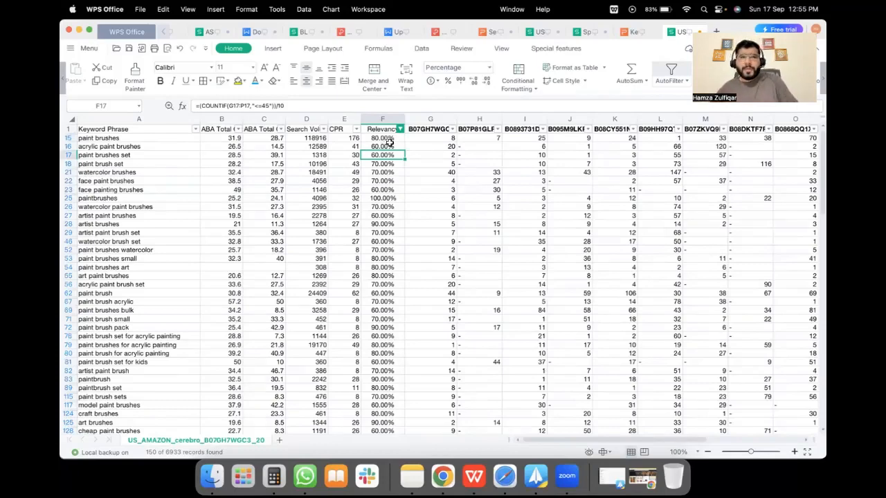
scroll(498, 173, "right", 3)
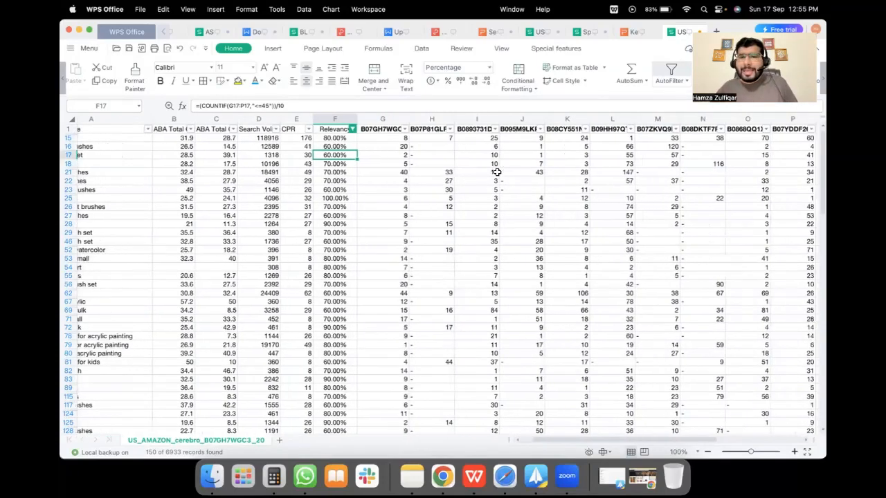
scroll(499, 174, "left", 3)
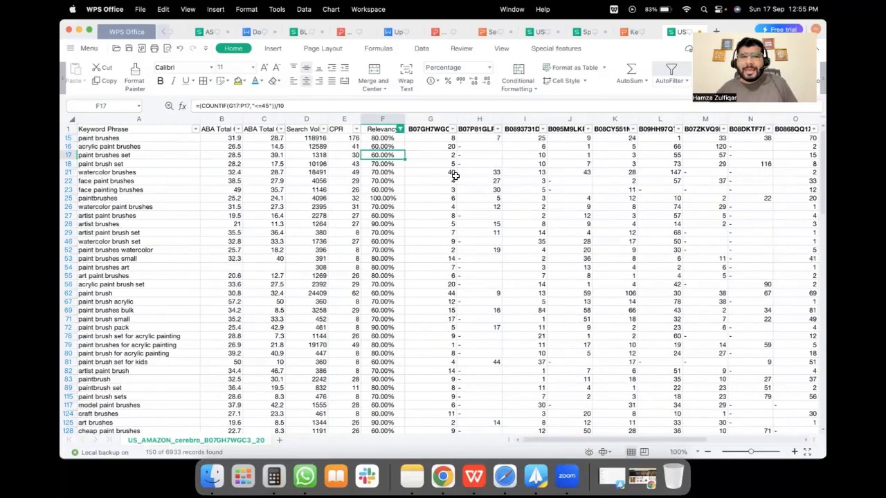
Step: Filter the Relevancy column to 40%, 50%, 60% and 70% only, and check the first remaining keyword and its CPR
left_click(400, 129)
mouse_move(182, 299)
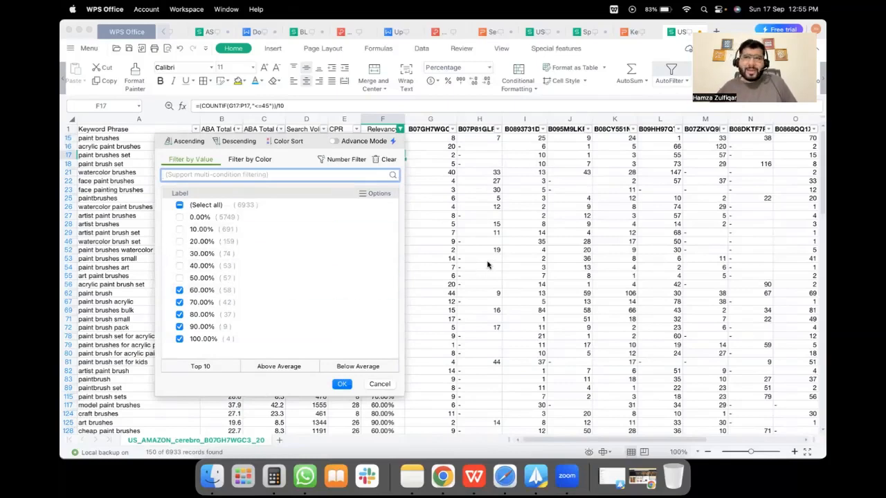
left_click(180, 290)
left_click(180, 302)
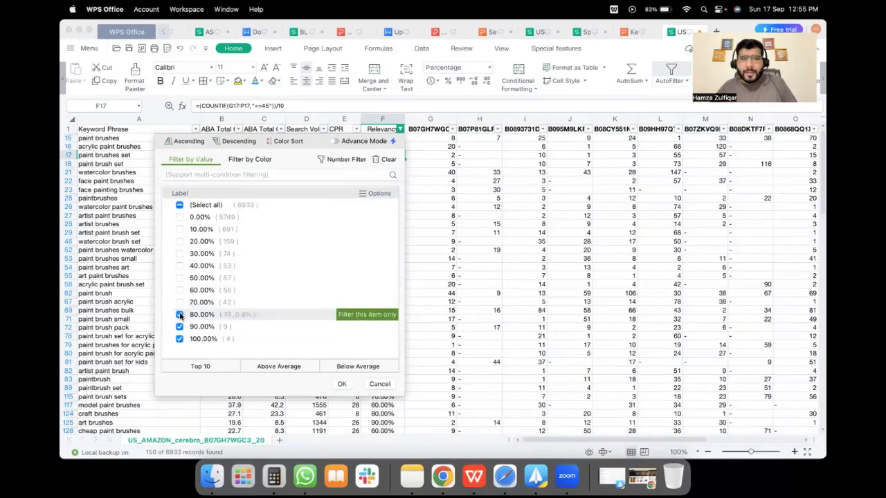
left_click(180, 315)
left_click(179, 327)
left_click(180, 339)
left_click(180, 265)
left_click(179, 277)
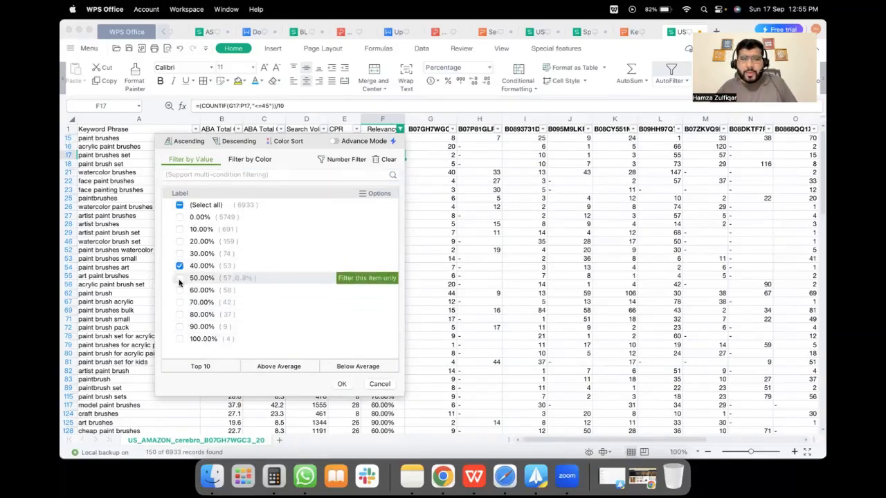
left_click(180, 290)
left_click(179, 303)
left_click(342, 383)
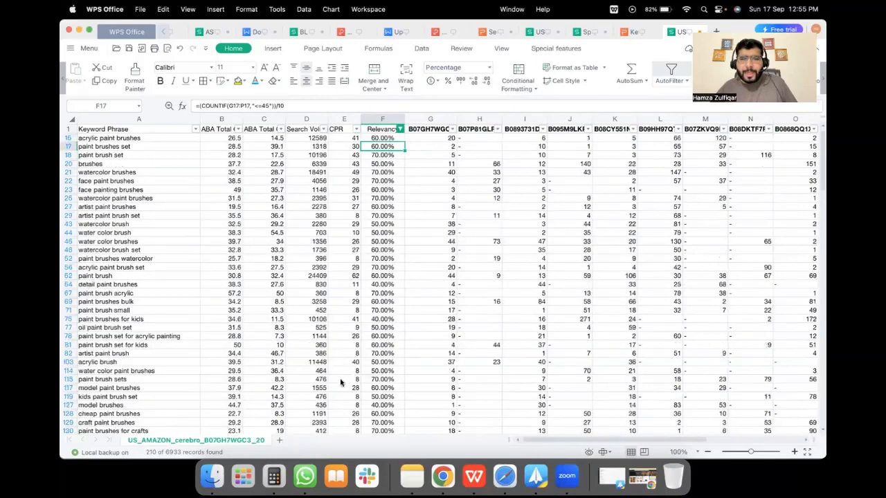
left_click(156, 139)
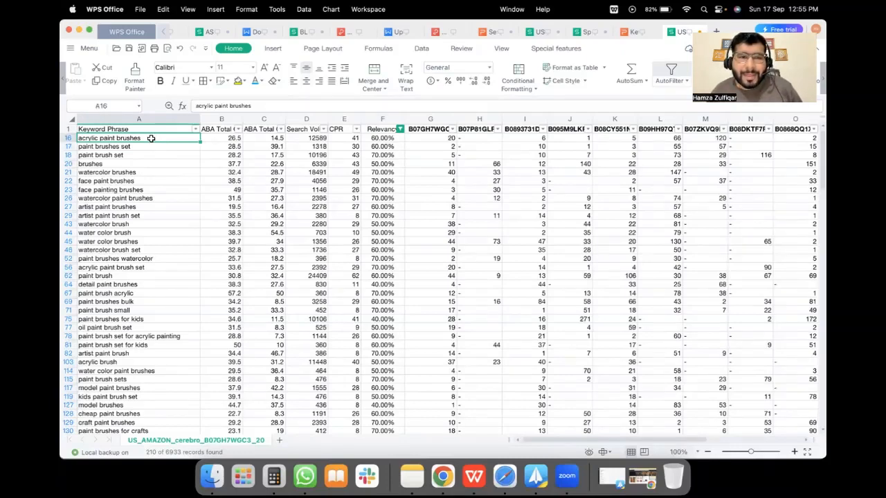
left_click(339, 139)
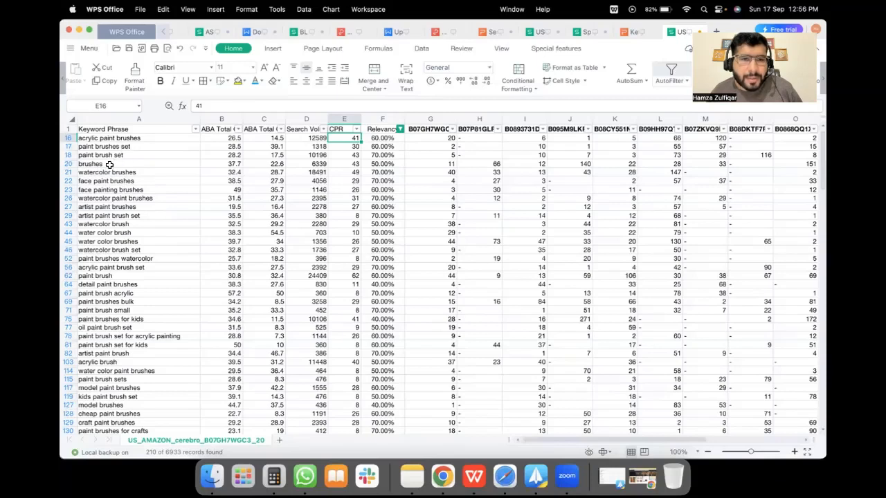
Step: Change the Relevancy filter to include only 0%, 10%, 20% and 30%
left_click(400, 129)
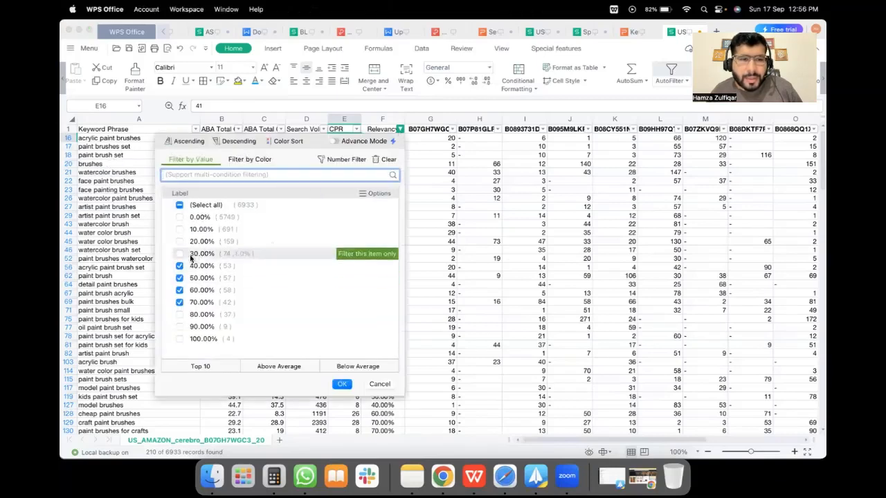
left_click(180, 277)
left_click(180, 290)
left_click(179, 302)
left_click(179, 254)
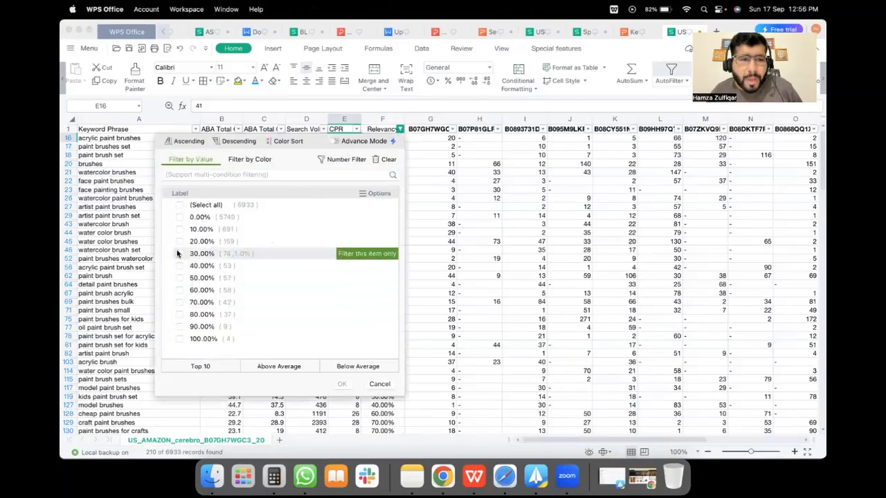
left_click(179, 241)
left_click(179, 229)
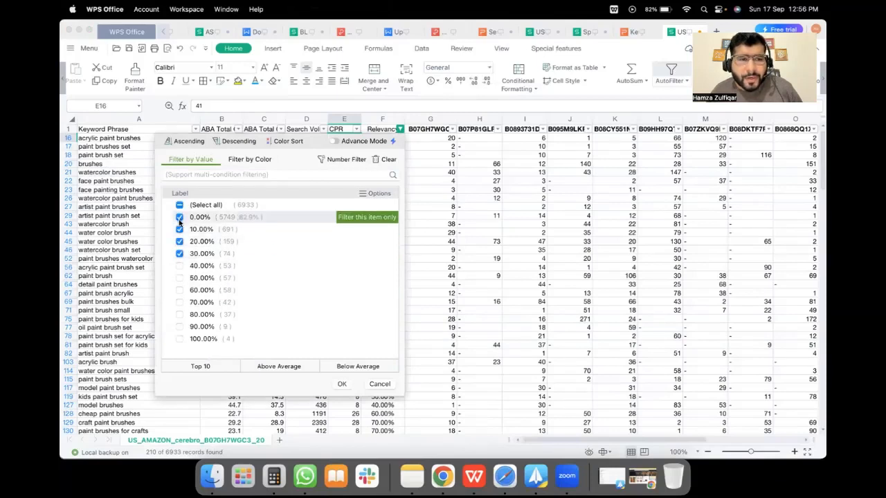
left_click(179, 218)
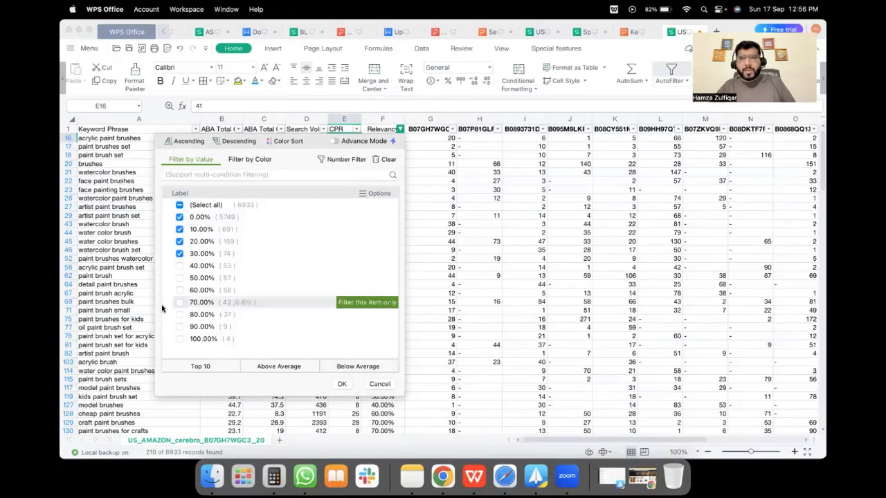
left_click(340, 383)
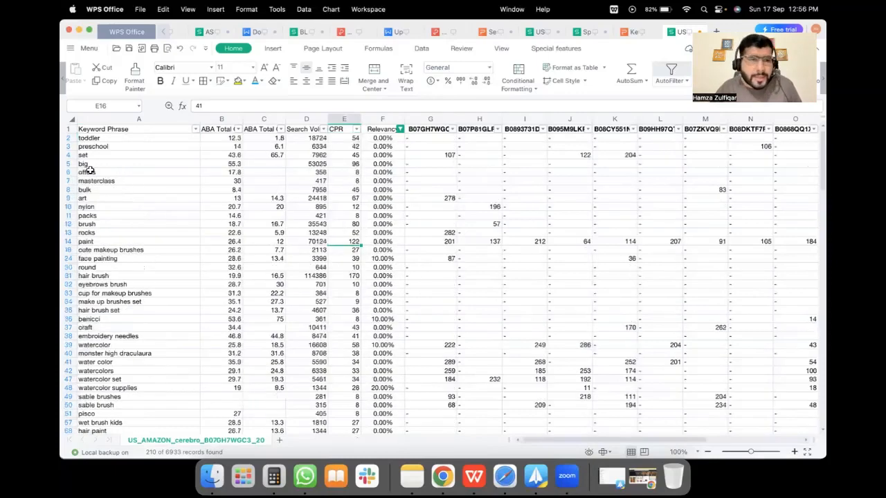
Step: Delete the first four low-relevancy keyword rows: toddler, preschool, set and big
left_click(71, 138)
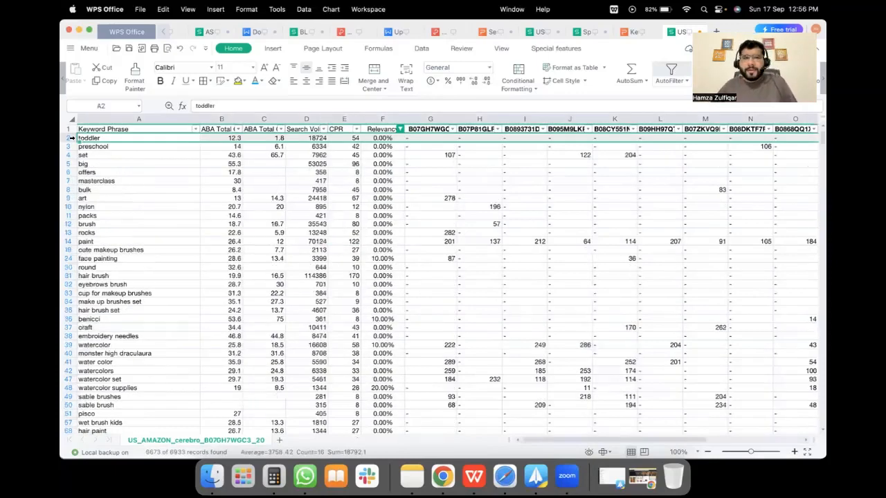
left_click_drag(72, 137, 72, 164)
right_click(71, 164)
left_click(97, 266)
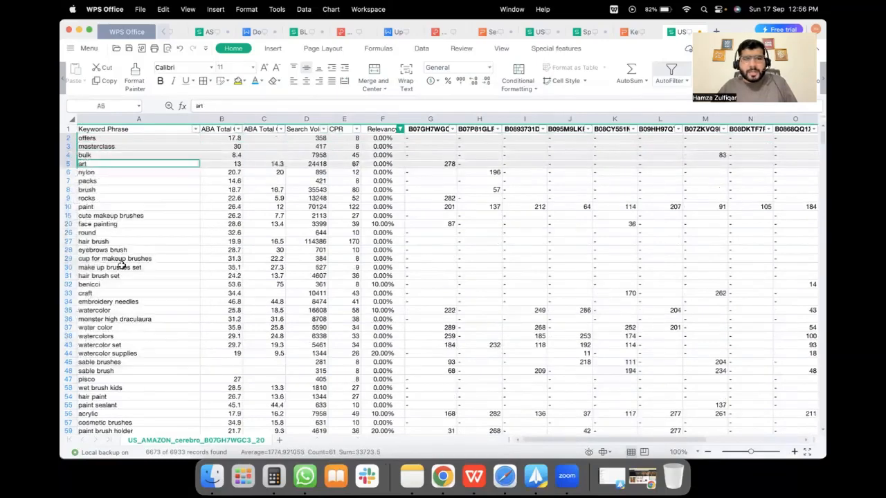
left_click(147, 172)
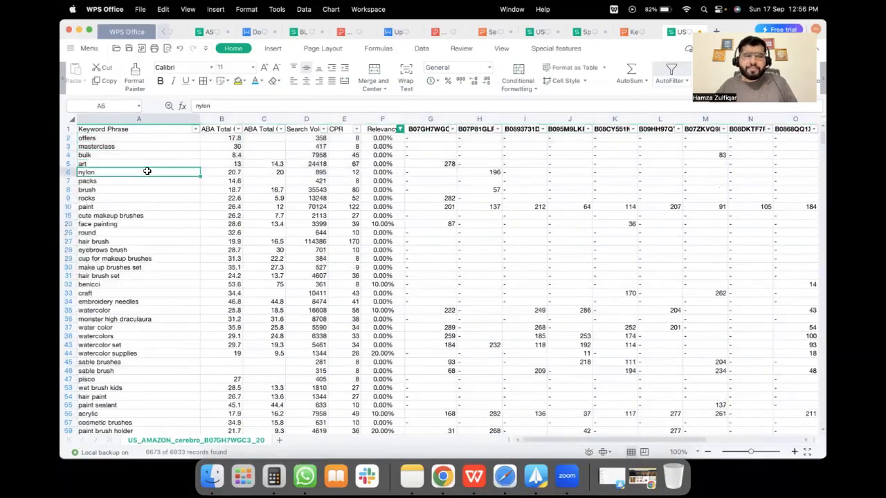
Step: Extend the Relevancy filter to include 40%, 50%, 60%, 70% and 80% alongside the lower percentages
left_click(400, 129)
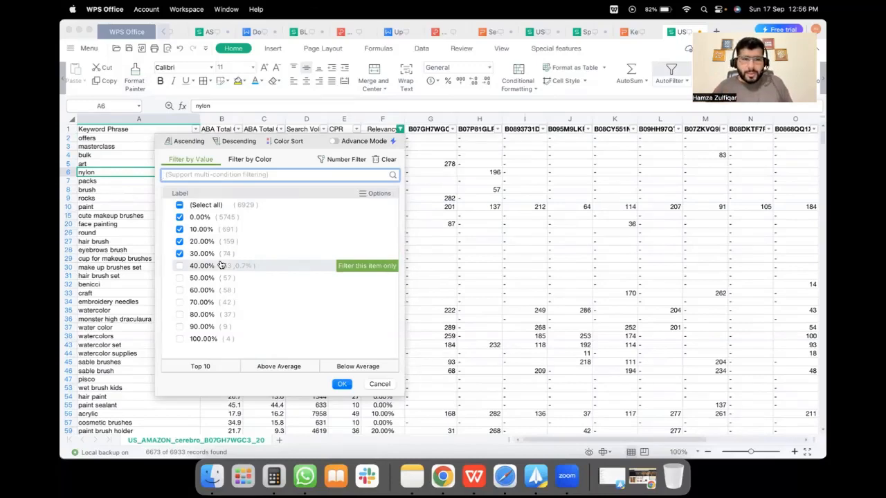
left_click(180, 266)
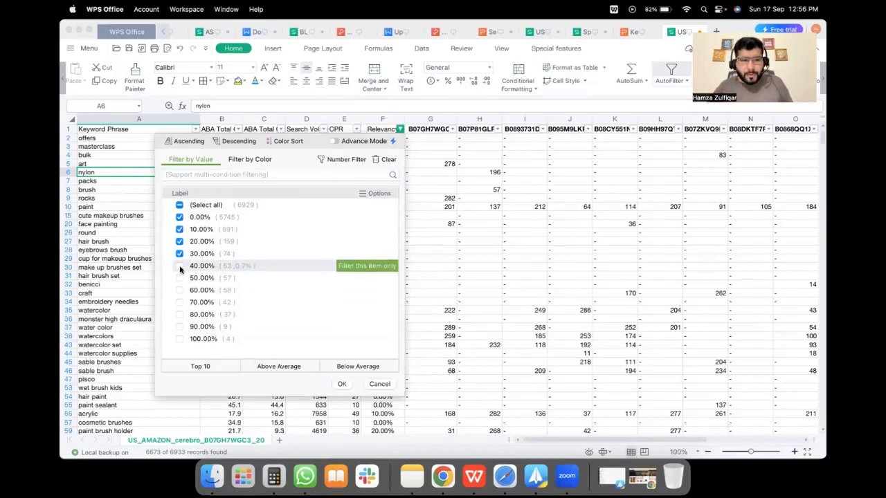
left_click(180, 278)
left_click(180, 289)
left_click(180, 302)
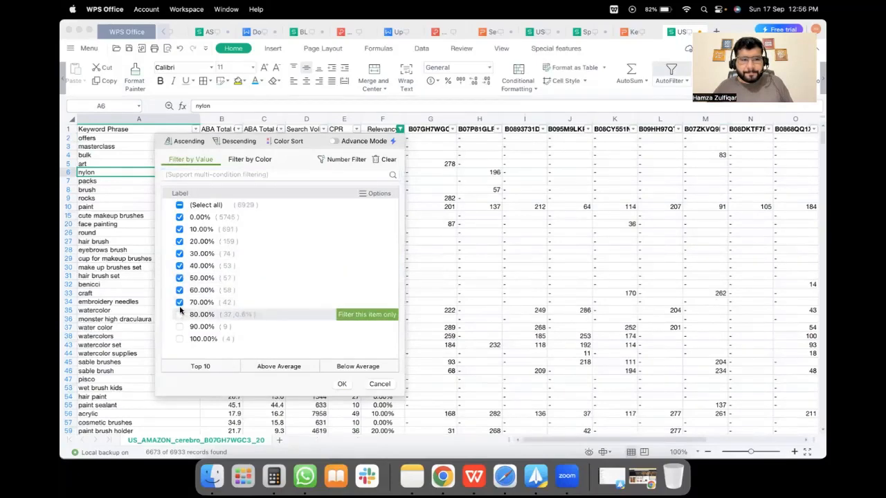
left_click(180, 314)
left_click(340, 385)
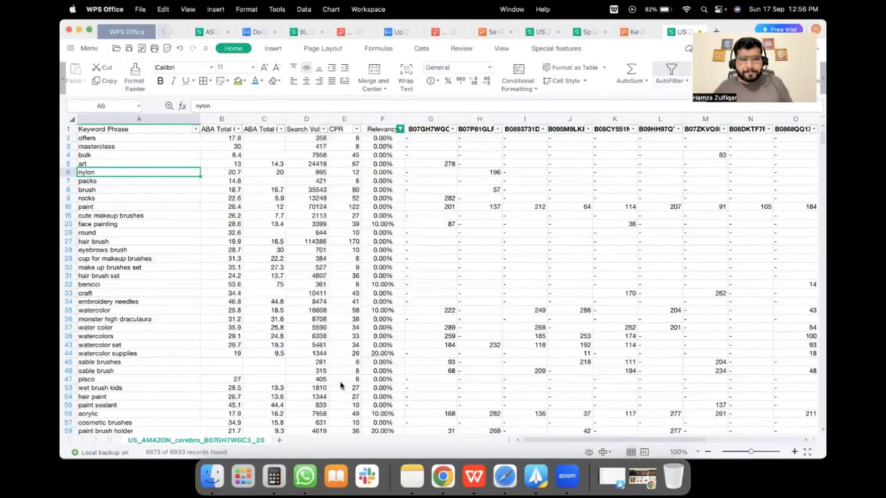
Step: Check the METHODS slide in the open presentation, and switch to Chrome to search Amazon for "paint brushes"
left_click(476, 476)
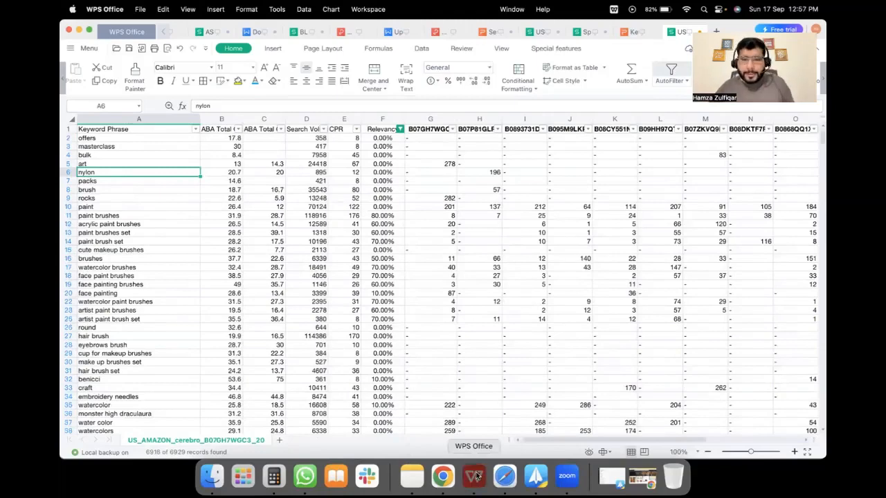
left_click(627, 33)
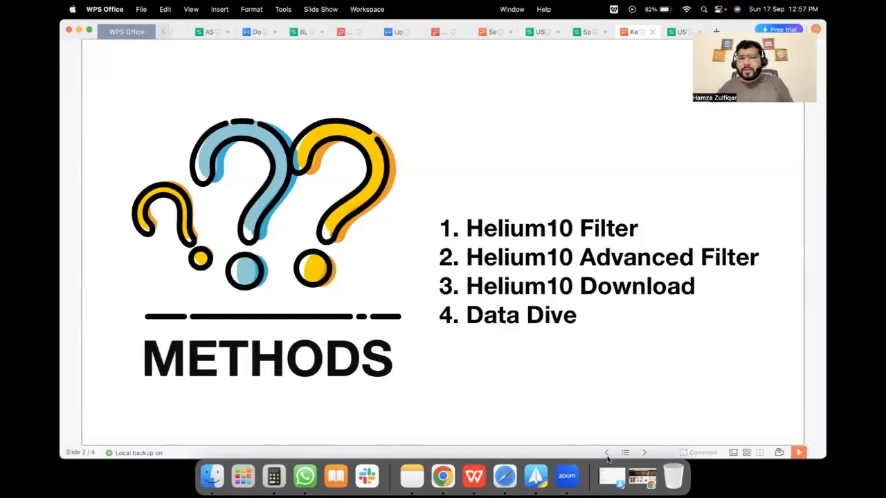
left_click(644, 482)
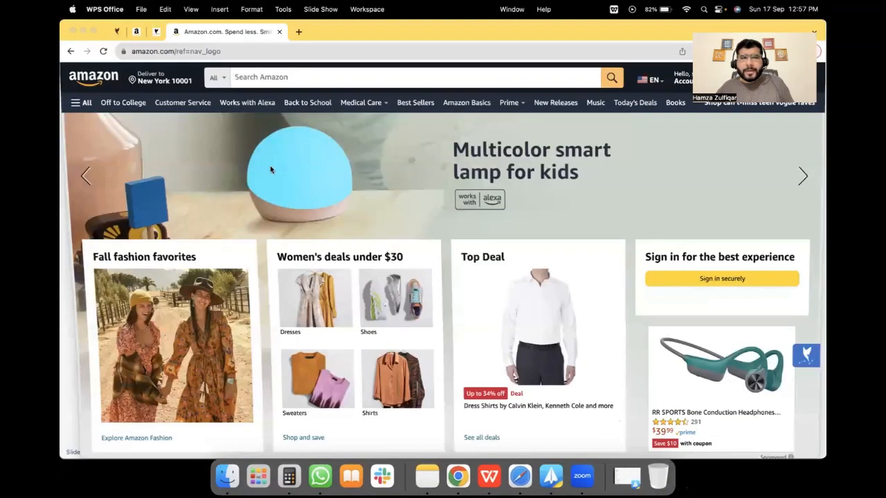
left_click(267, 77)
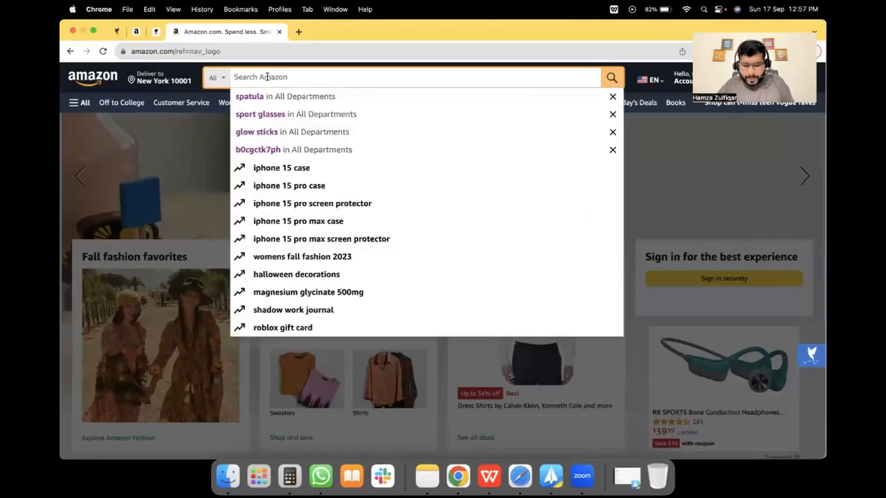
type("paint b")
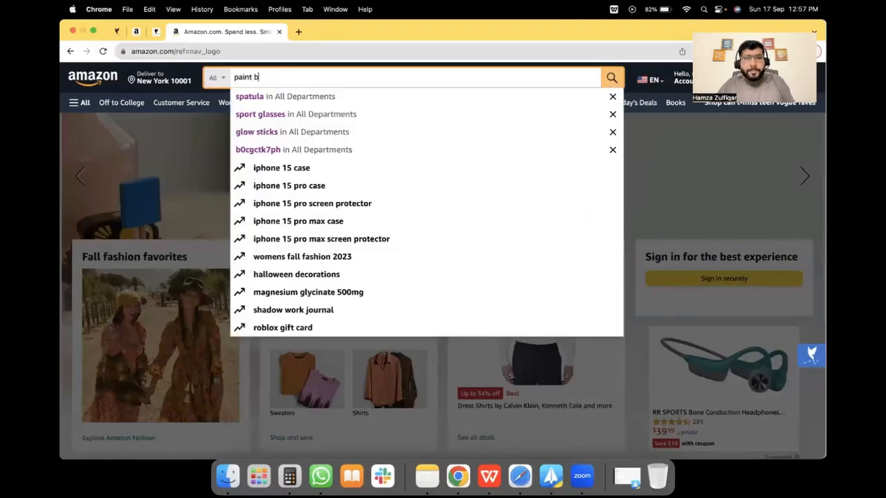
key("Down")
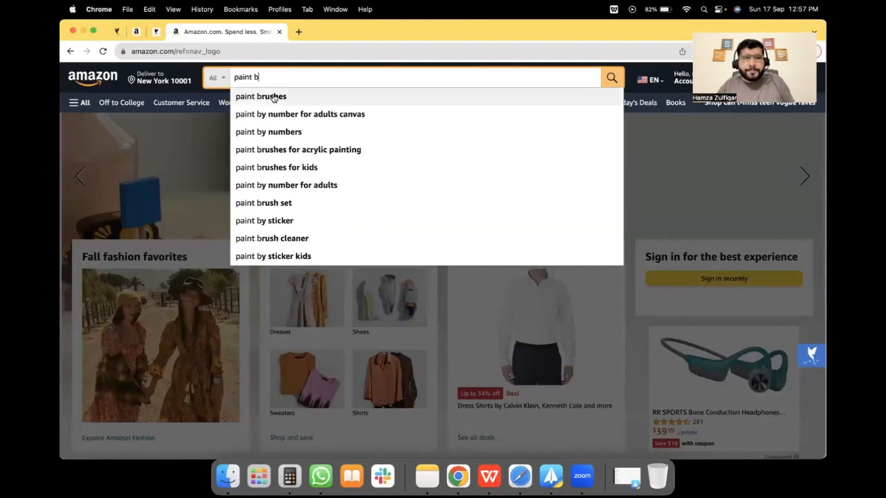
key("Return")
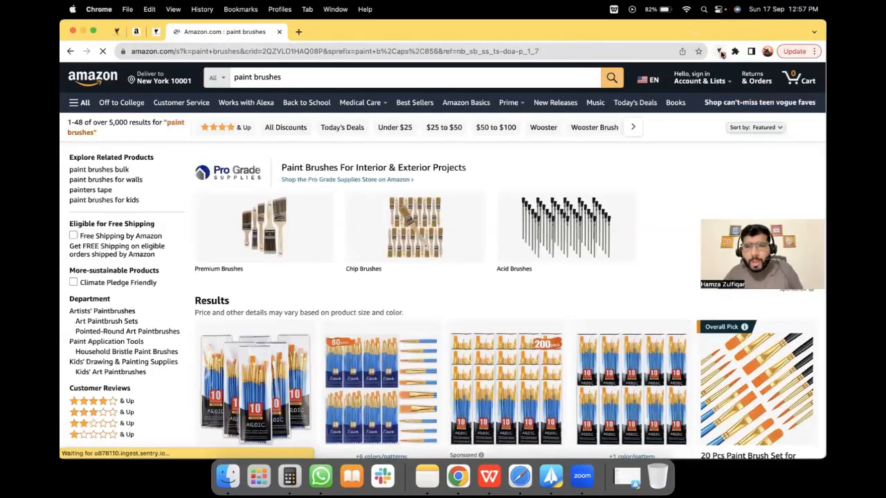
Step: Open the DataDive extension's Divebox for the "paint brushes" Amazon search results
left_click(720, 52)
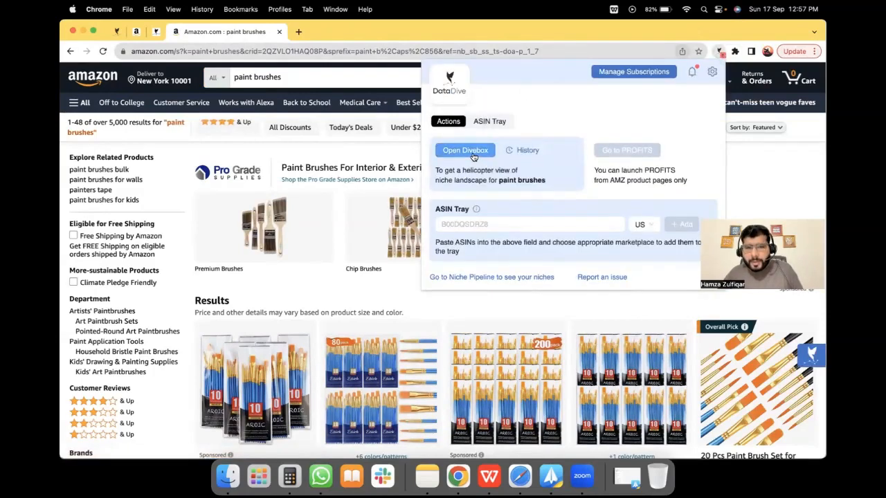
left_click(474, 158)
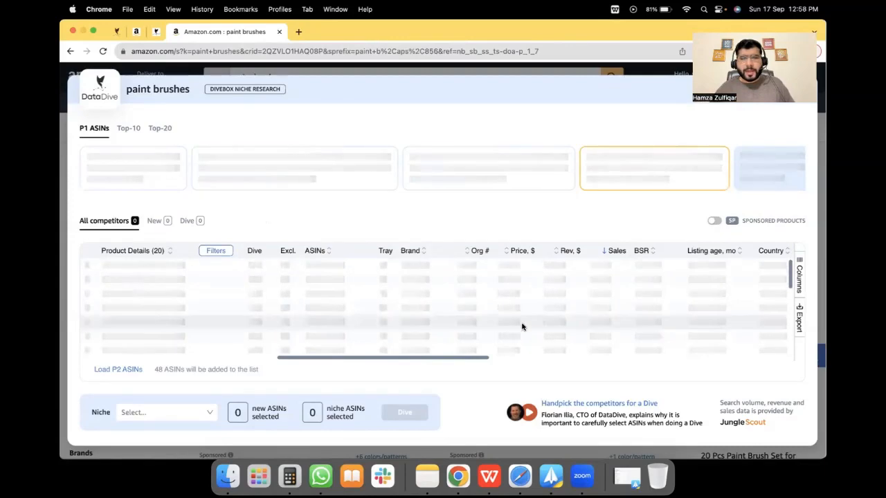
Step: Switch to the WPS Office presentation and check the METHODS and Keywords Selection slides
left_click(489, 476)
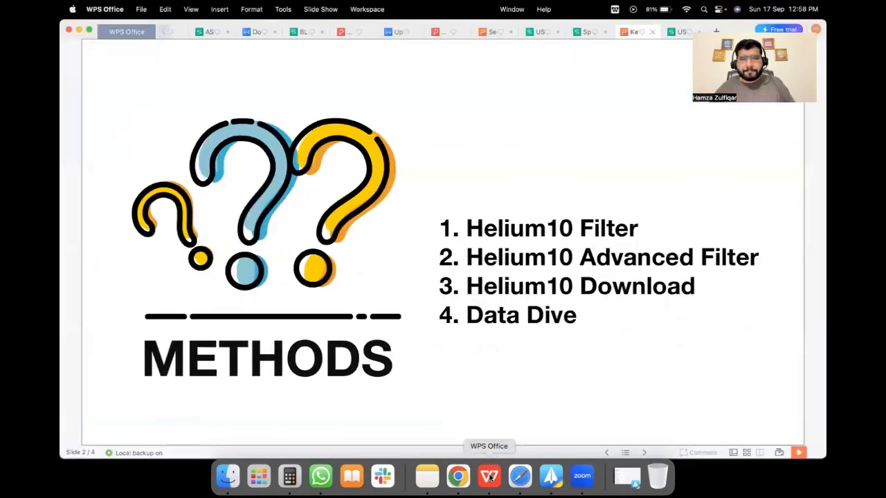
left_click(436, 238)
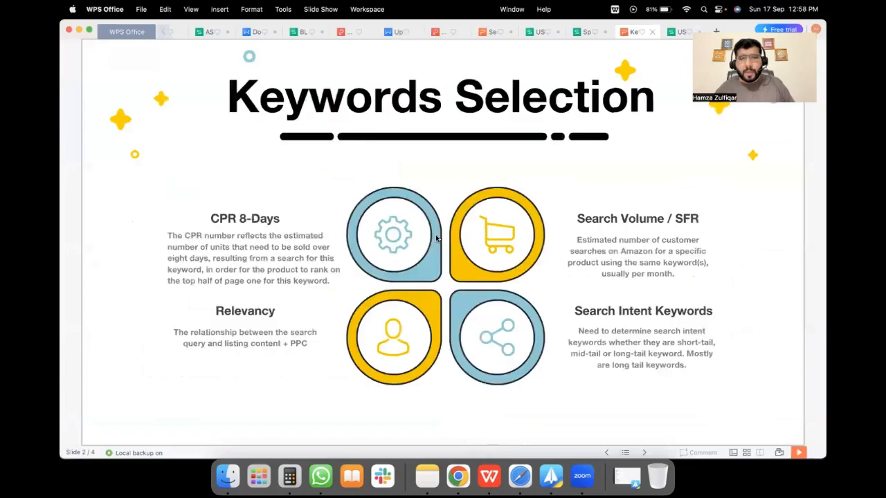
left_click(436, 238)
left_click(436, 238)
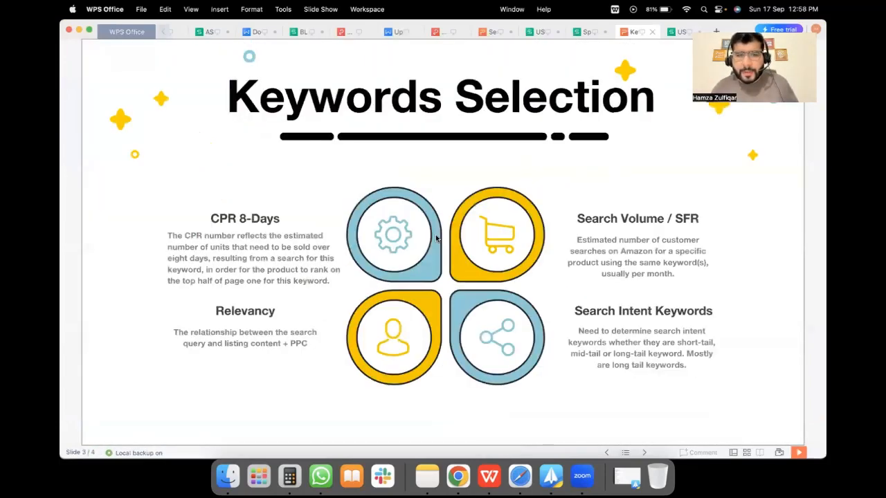
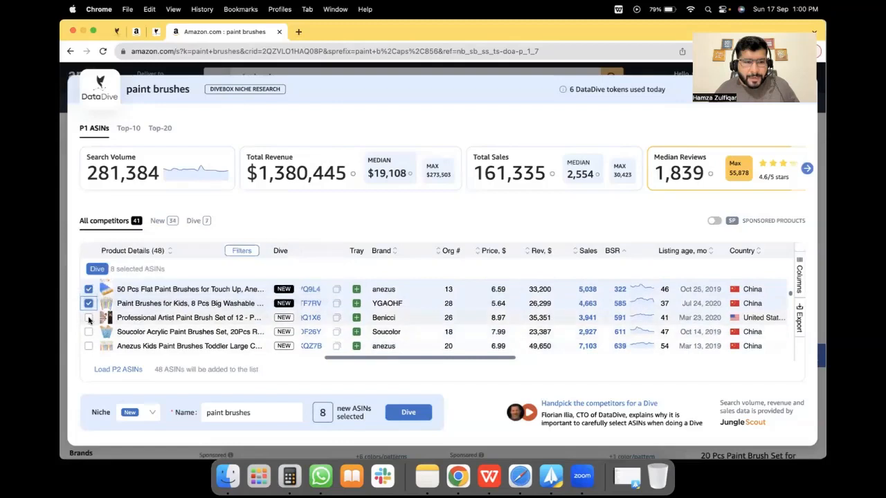
Step: Select the Benicci artist set, Soucolor acrylic set, anezus kids brushes and Mr. Pen brushes as competitors for the Dive
left_click(88, 318)
left_click(87, 332)
scroll(159, 334, "down", 1)
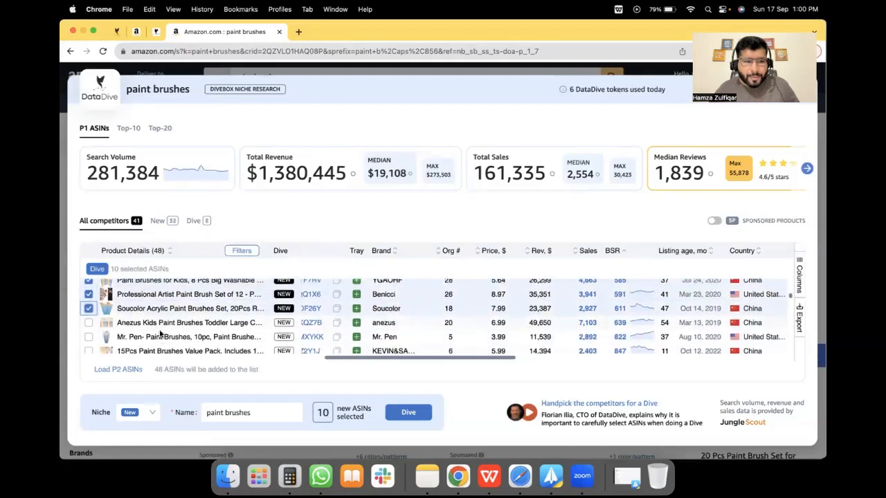
left_click(88, 318)
mouse_move(108, 320)
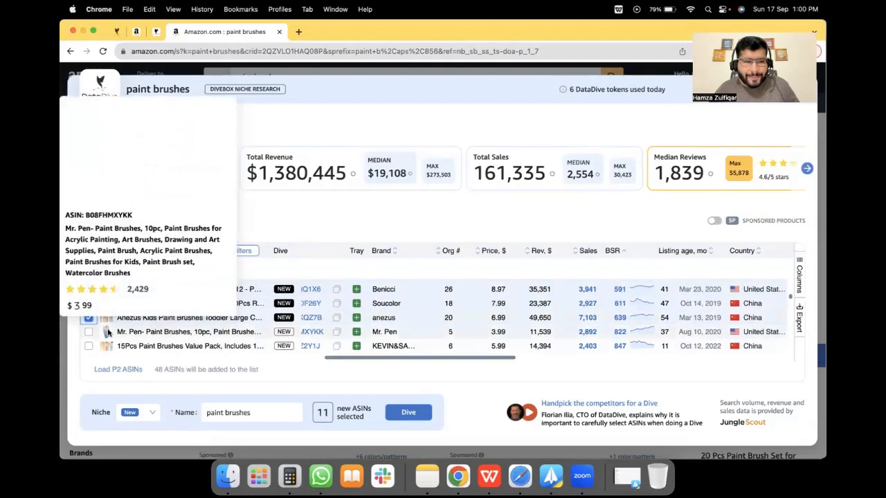
left_click(89, 332)
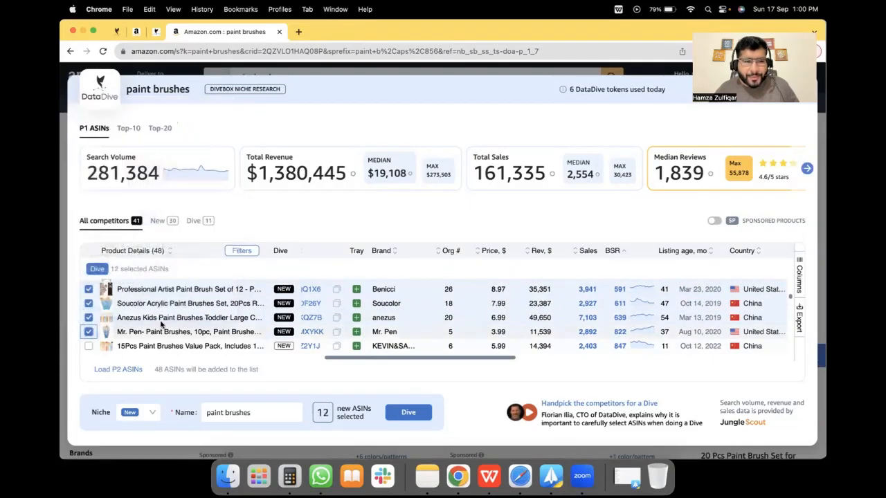
Step: Add the 15Pcs value pack, the Amazon Basics multi-shaped nylon brushes and the AROIC 15 pcs acrylic set to the selected competitors
scroll(100, 318, "down", 2)
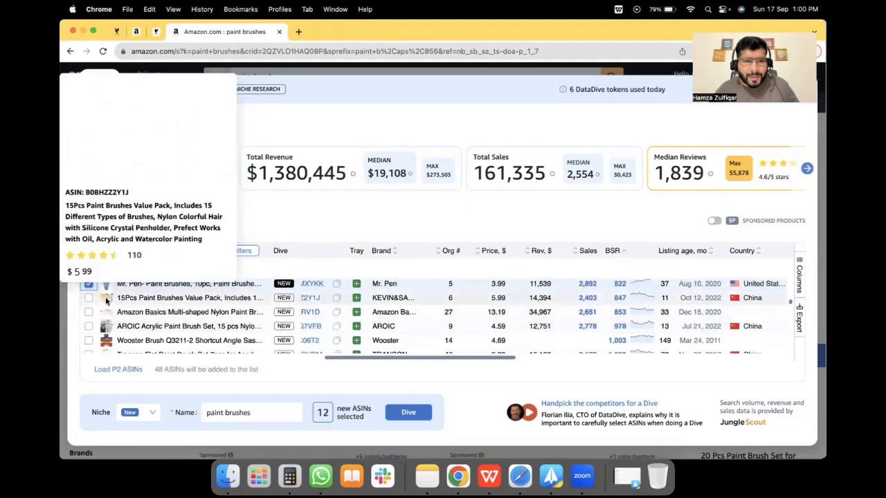
left_click(88, 299)
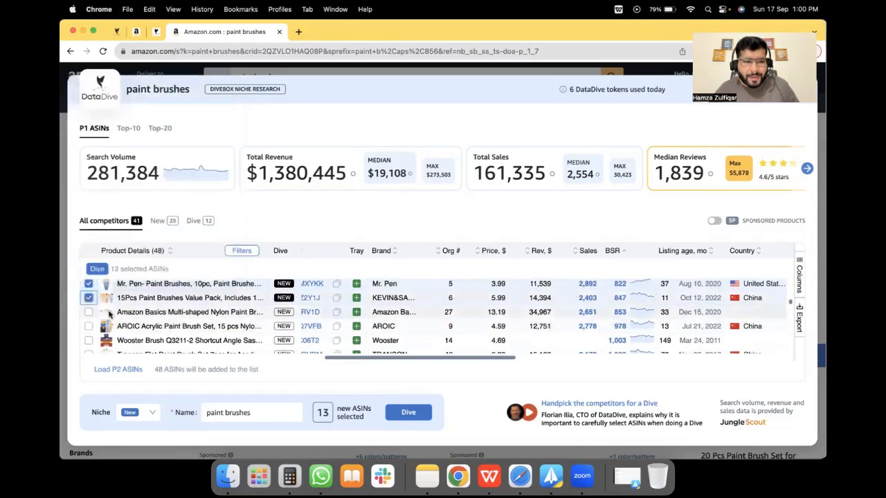
mouse_move(106, 314)
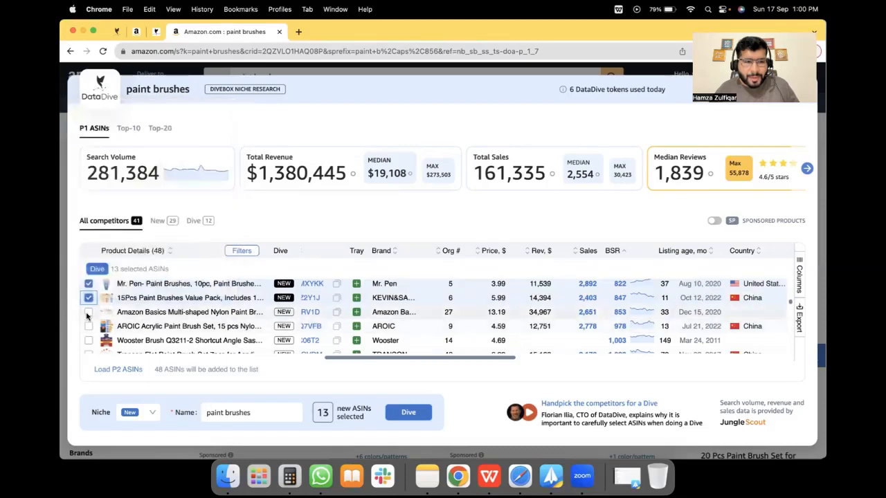
left_click(88, 313)
mouse_move(97, 328)
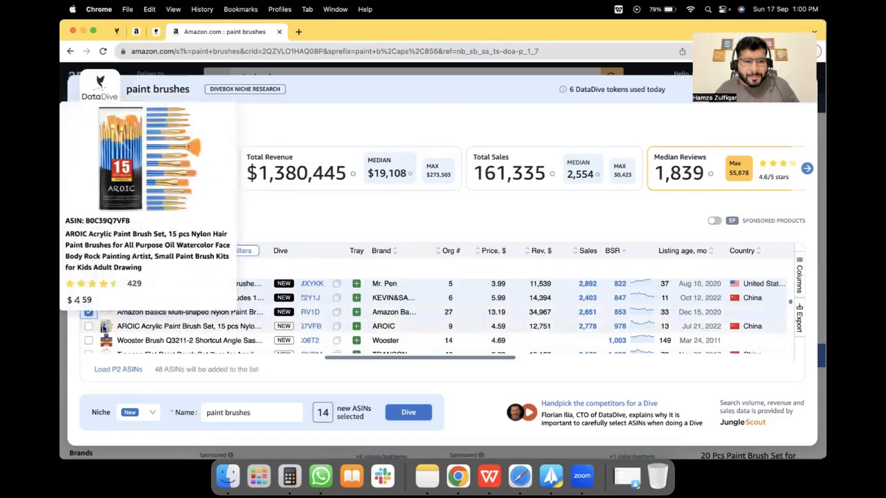
left_click(88, 326)
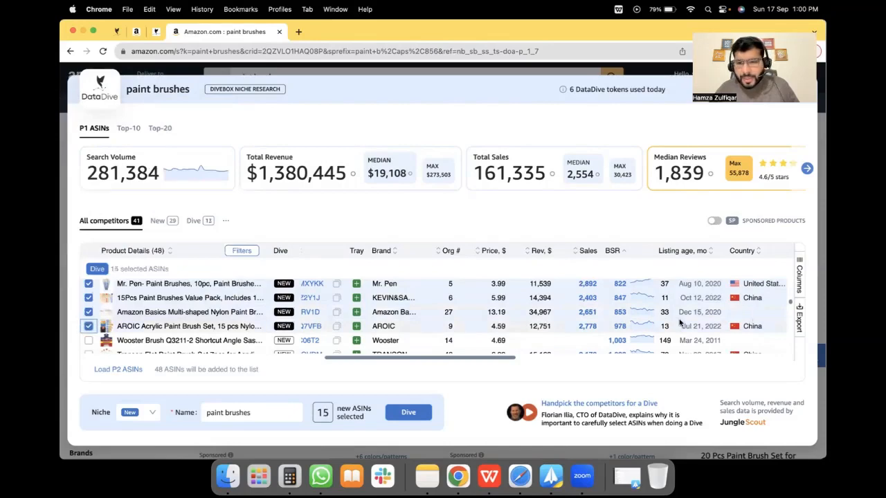
Step: Run the Dive on the selected competitors as a new niche named "paint brushes" and open its Master Keyword List
scroll(680, 322, "up", 1)
scroll(670, 326, "up", 4)
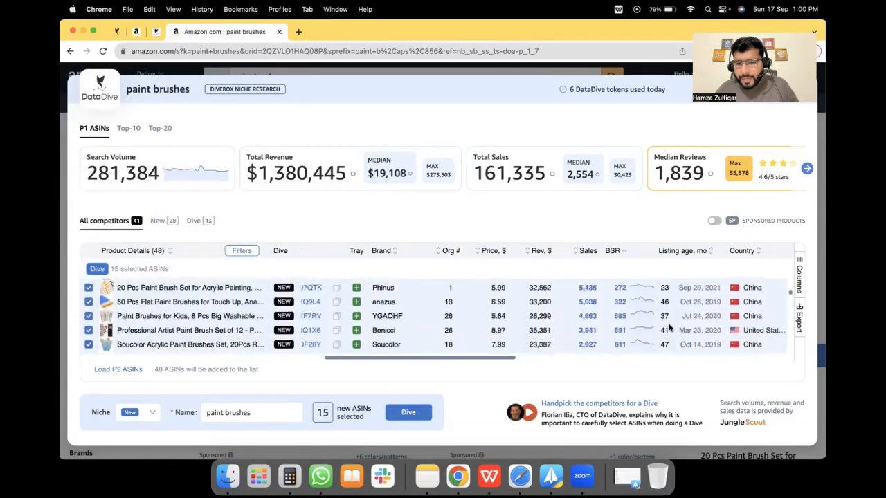
scroll(669, 327, "up", 1)
scroll(658, 312, "right", 3)
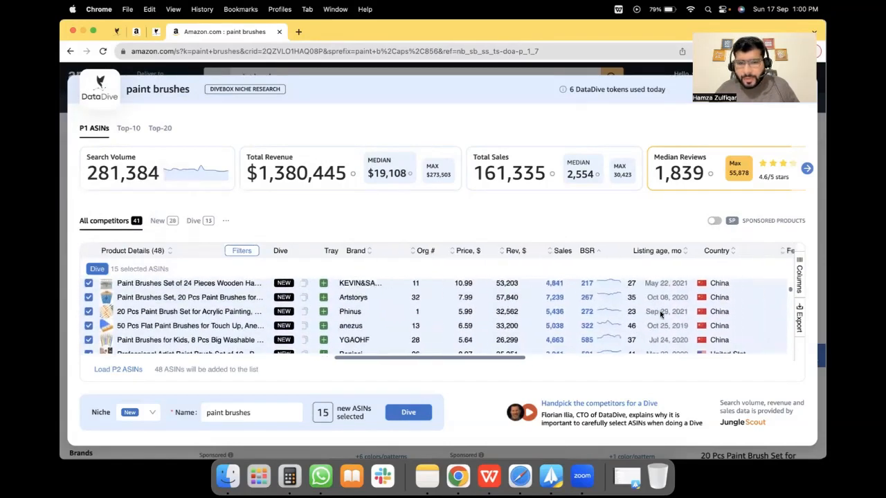
scroll(659, 315, "right", 6)
scroll(670, 311, "up", 4)
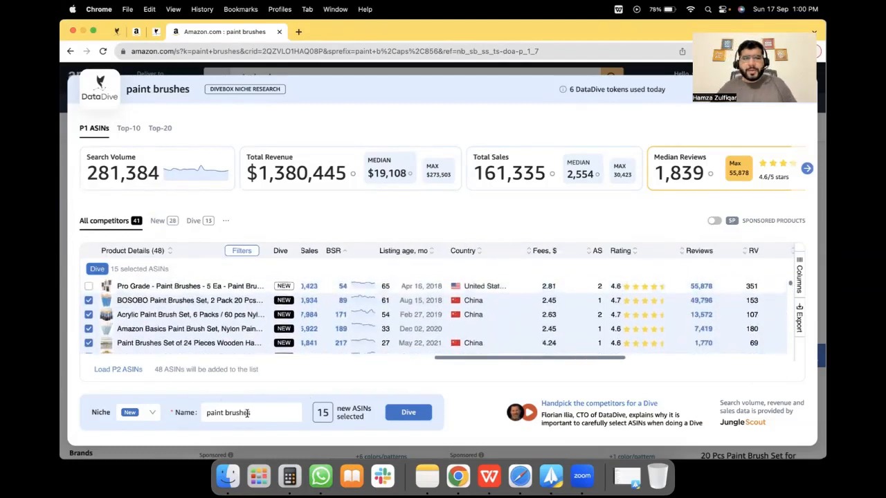
left_click_drag(267, 413, 205, 413)
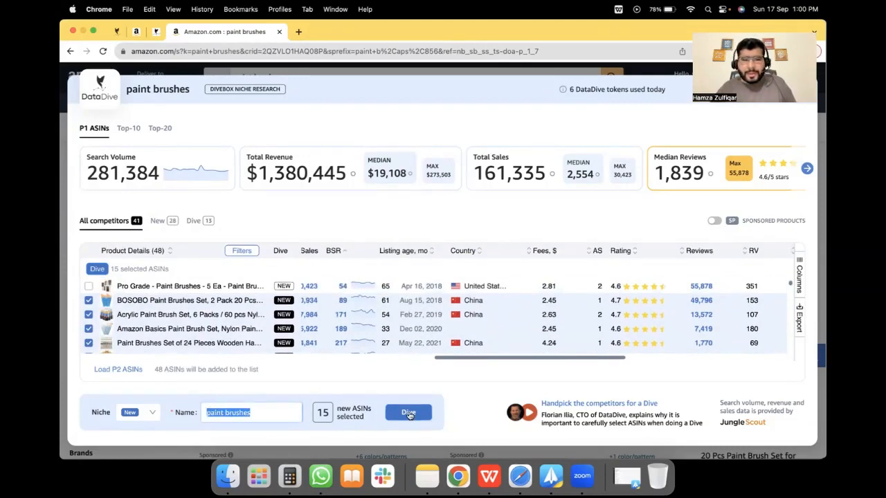
left_click(409, 414)
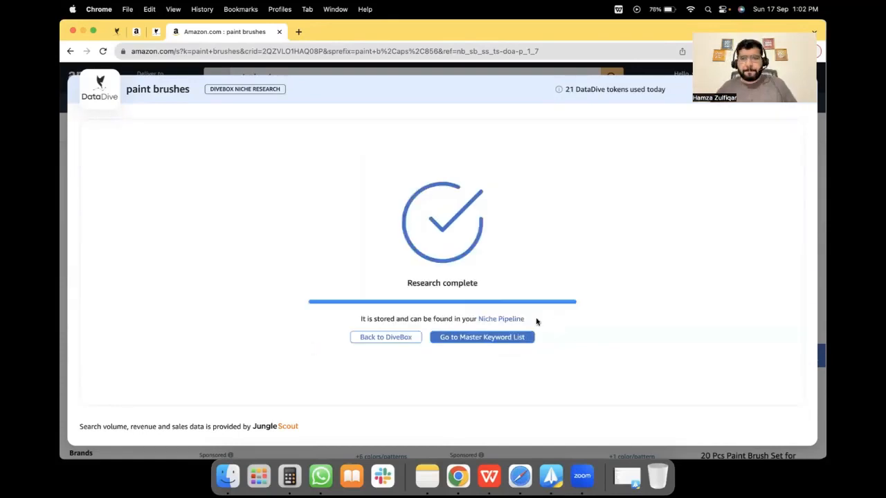
left_click(506, 344)
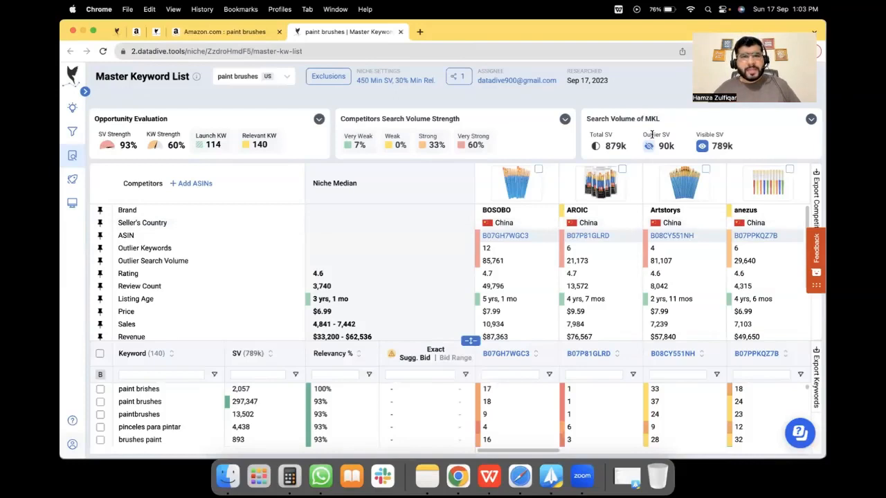
Step: Apply the niche settings with a minimum search volume of 450 and a minimum relevancy of 30%
left_click(379, 79)
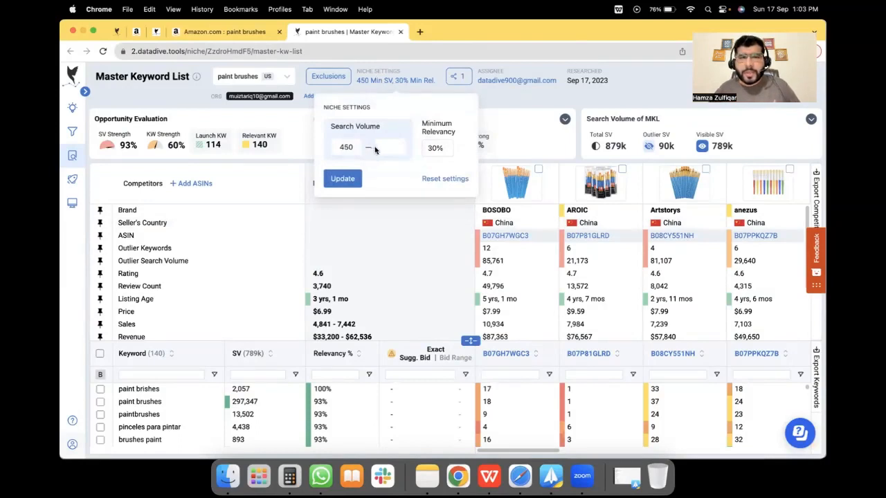
left_click_drag(355, 147, 333, 150)
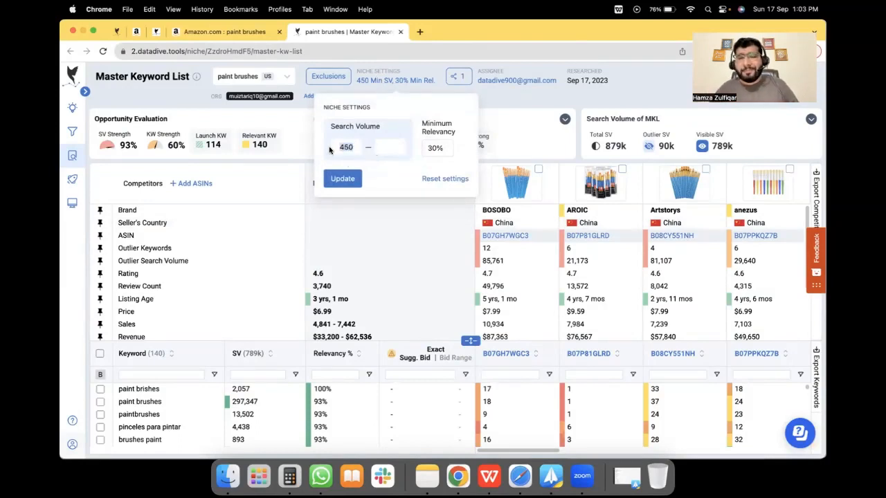
left_click(445, 147)
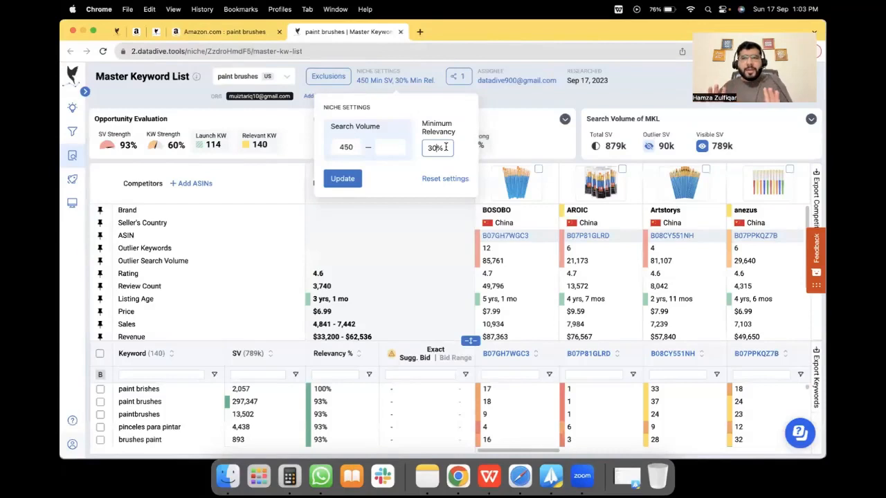
left_click(343, 180)
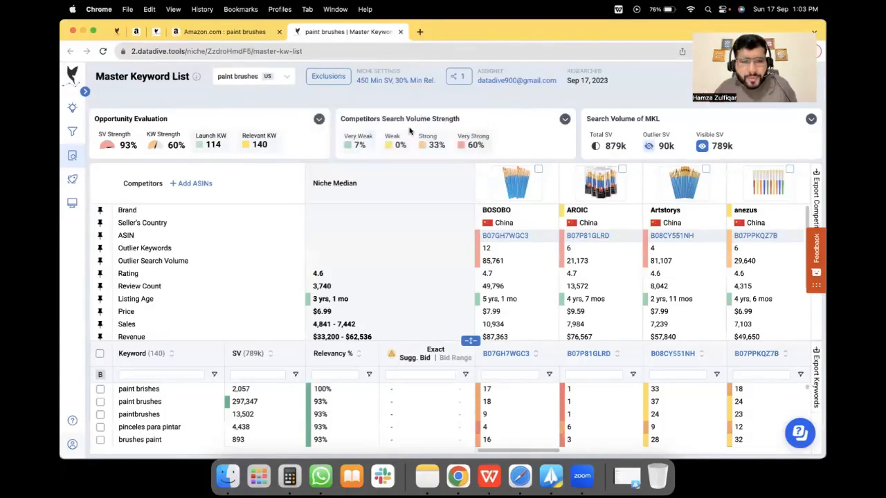
Step: Examine the competitor comparison for rating, reviews, listing age, price, sales, revenue and page-one keyword metrics across all selected ASINs
scroll(433, 284, "down", 5)
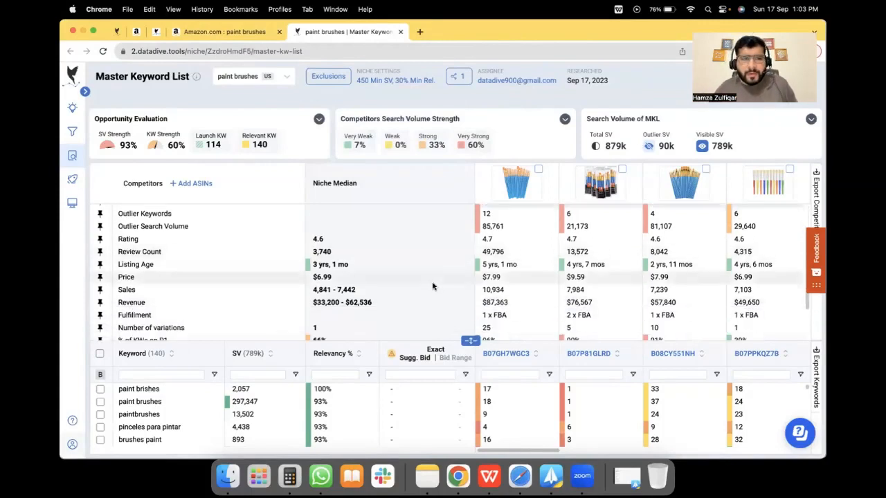
scroll(322, 268, "up", 3)
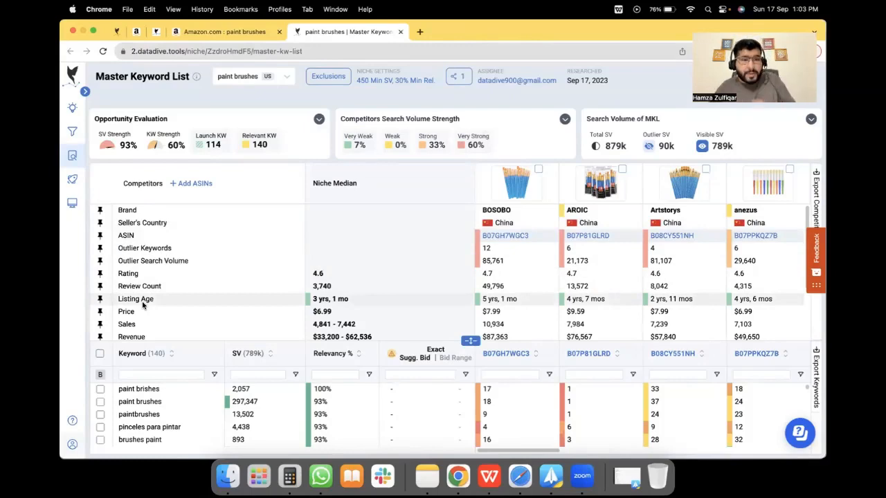
scroll(156, 306, "down", 3)
scroll(554, 277, "right", 10)
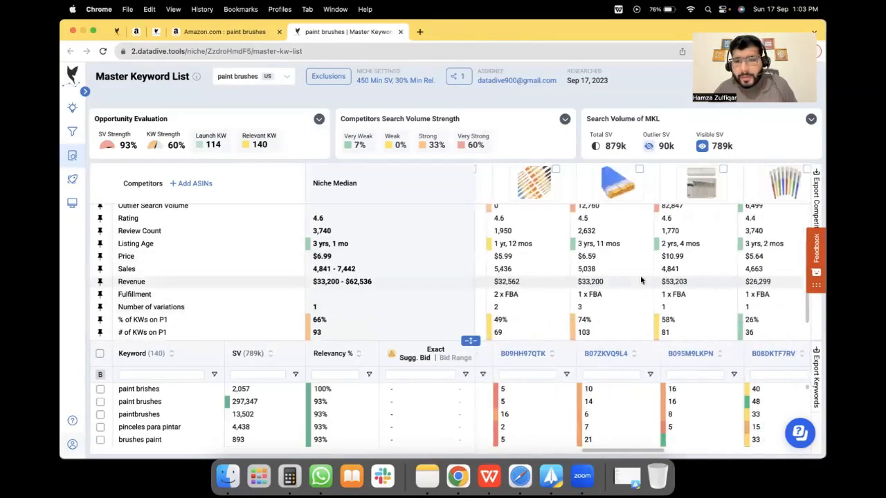
scroll(641, 280, "right", 10)
scroll(641, 256, "up", 2)
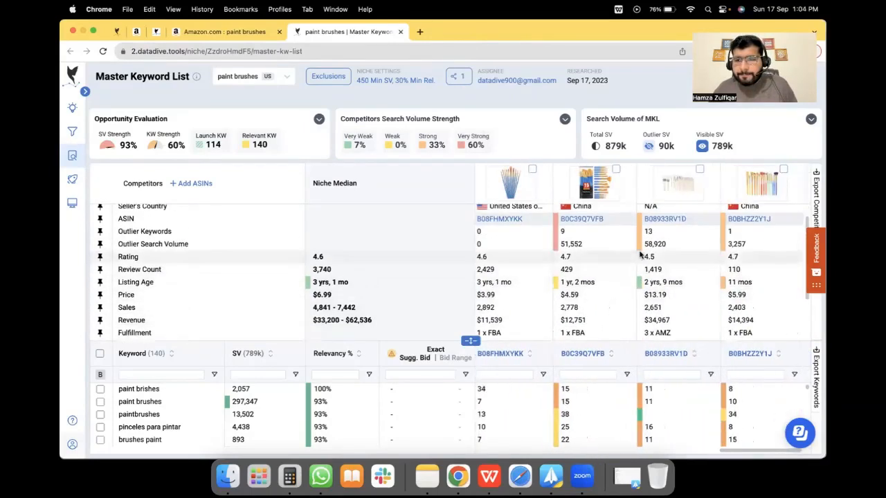
scroll(641, 254, "up", 1)
scroll(640, 255, "left", 15)
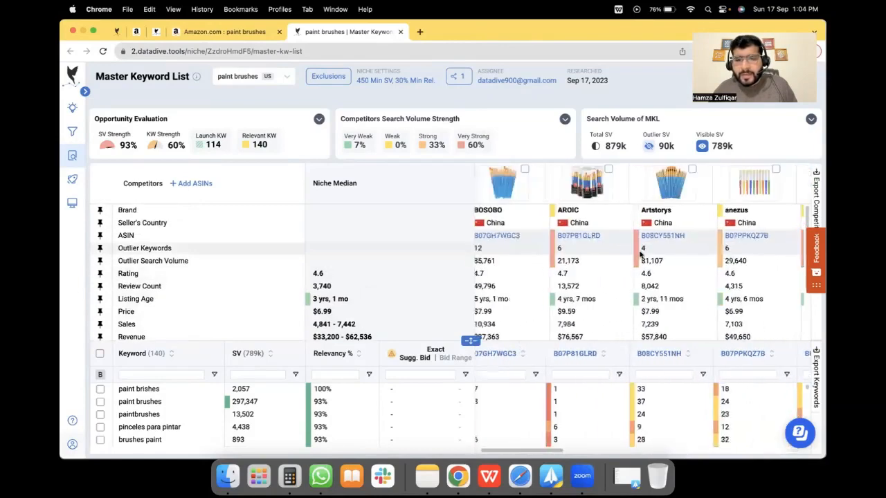
scroll(554, 277, "down", 4)
scroll(467, 309, "up", 4)
Step: Enlarge the keyword table and examine the keywords' search volume, relevancy and ranks for each competitor
left_click_drag(470, 341, 470, 223)
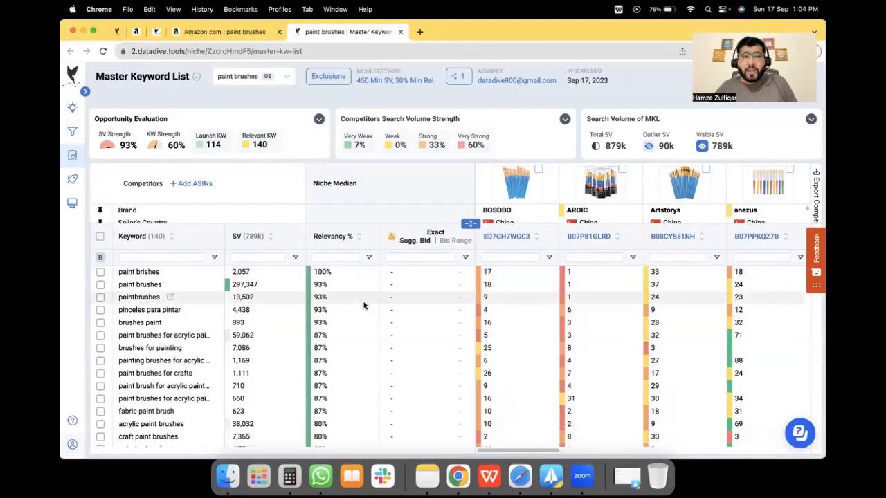
scroll(187, 301, "down", 2)
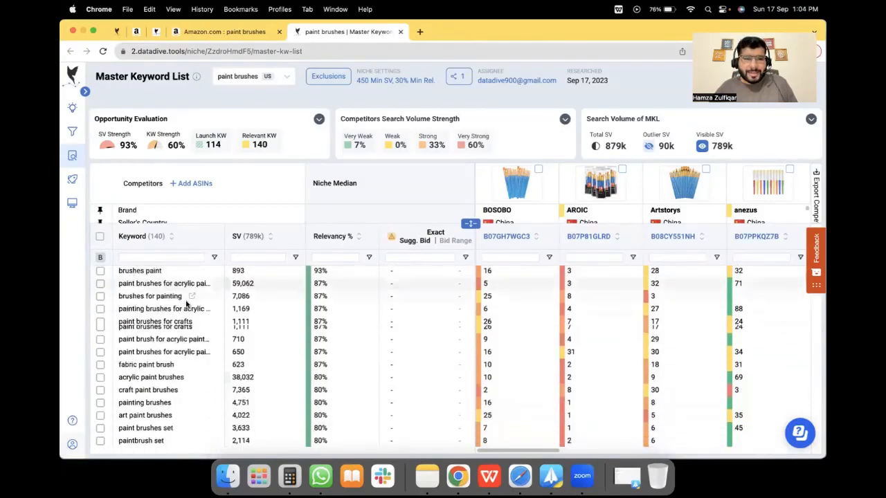
scroll(187, 305, "down", 10)
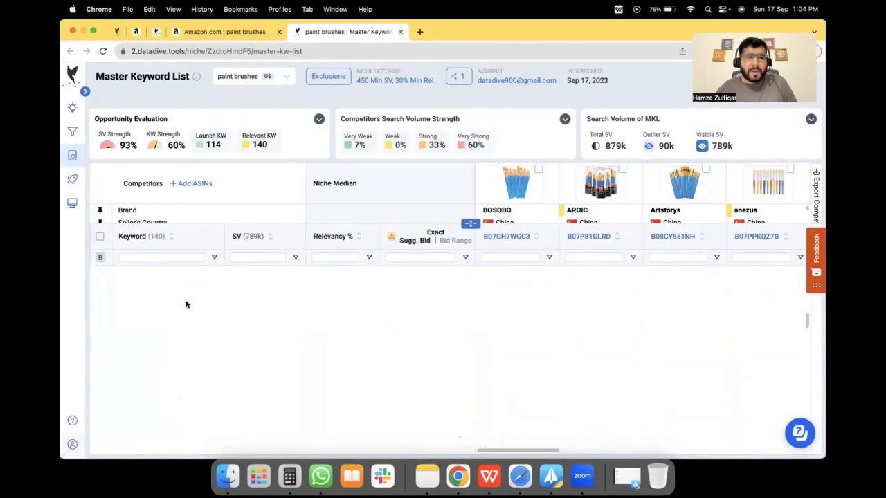
scroll(186, 304, "up", 15)
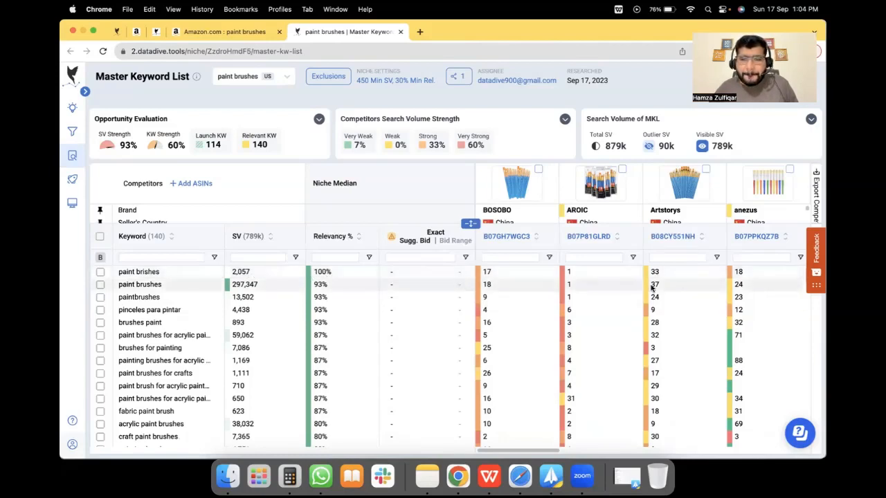
scroll(670, 279, "right", 10)
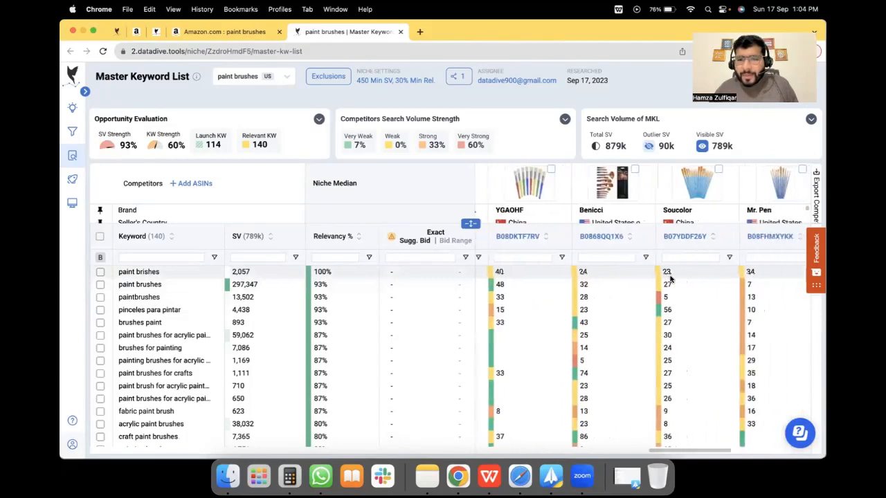
scroll(670, 279, "left", 5)
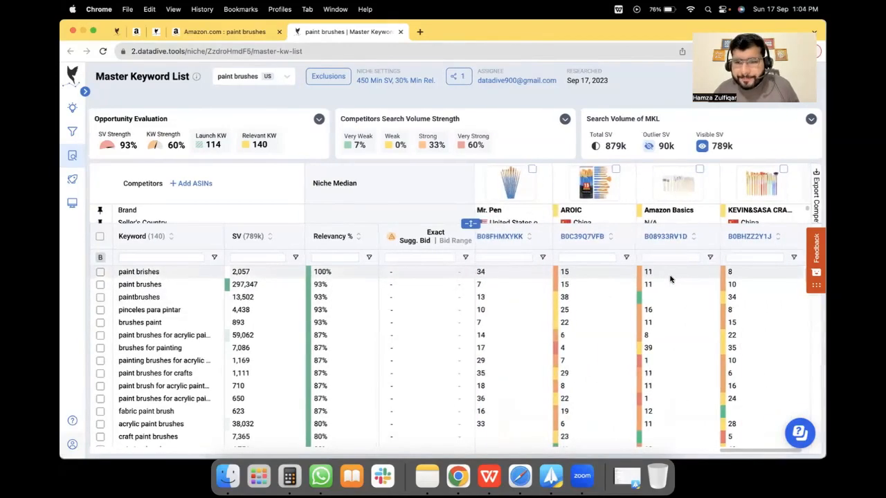
Step: Examine each competitor's rank for the listed keywords across all ASIN columns, including keywords of lower relevancy
scroll(670, 279, "right", 4)
scroll(670, 279, "left", 3)
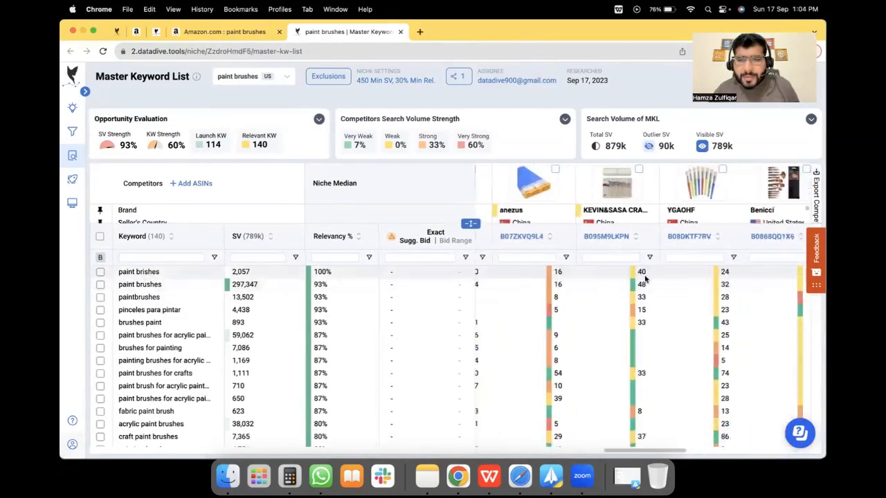
scroll(650, 278, "right", 8)
scroll(657, 276, "right", 3)
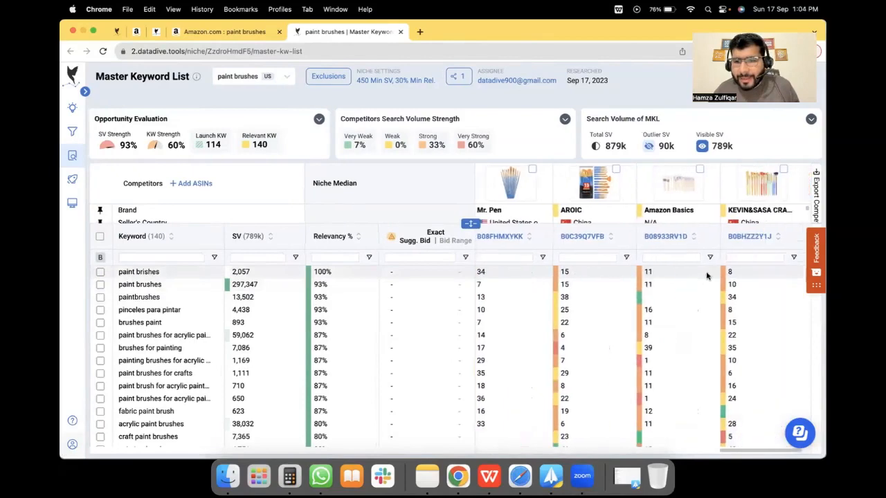
scroll(705, 276, "left", 5)
scroll(706, 276, "left", 10)
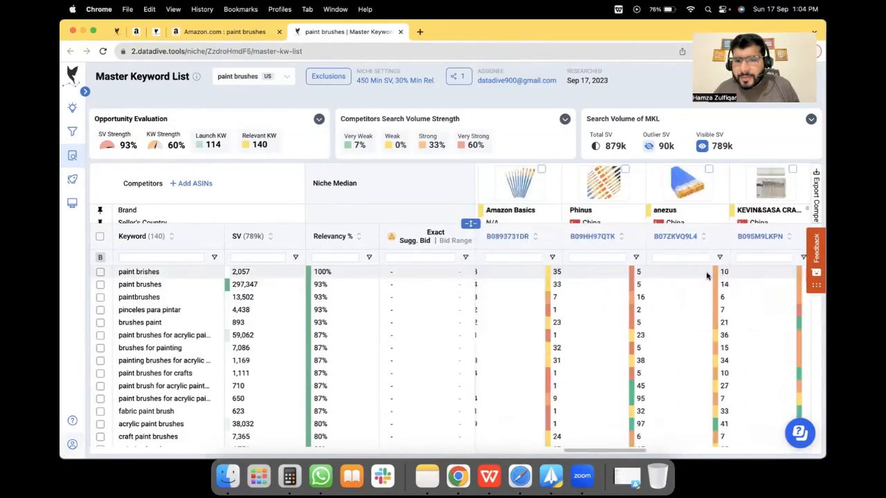
scroll(554, 275, "left", 3)
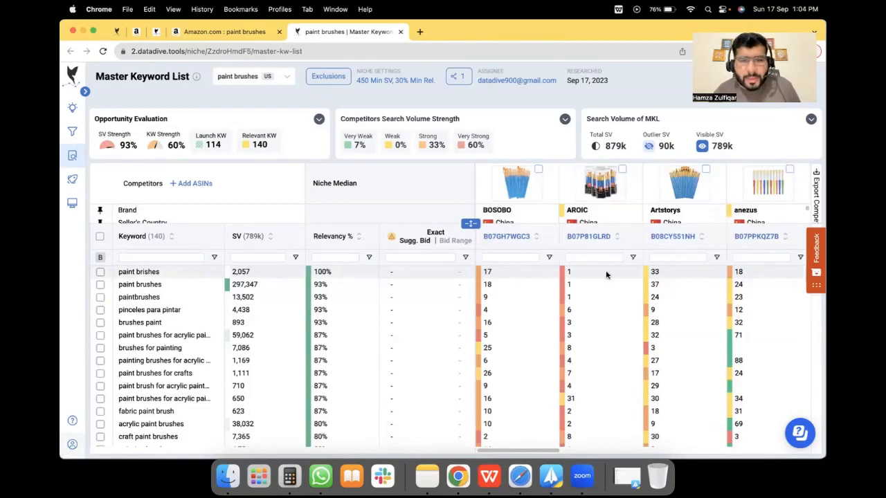
scroll(645, 274, "right", 6)
scroll(646, 274, "right", 6)
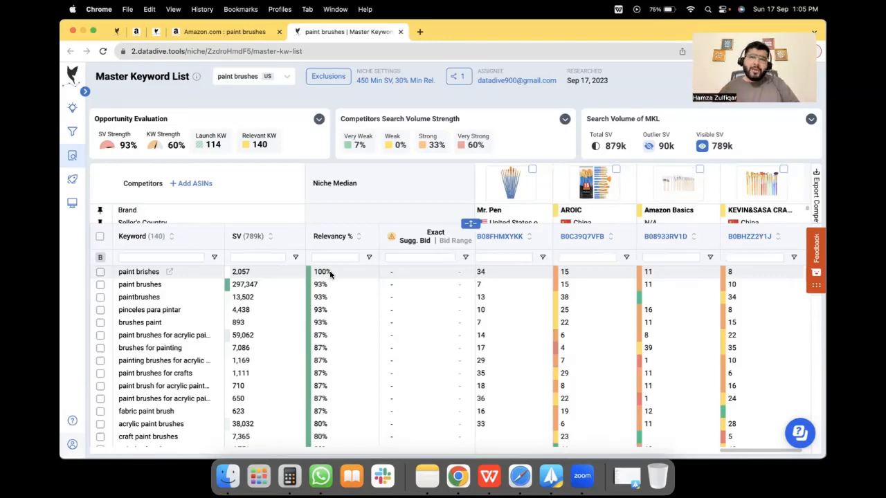
scroll(324, 304, "down", 10)
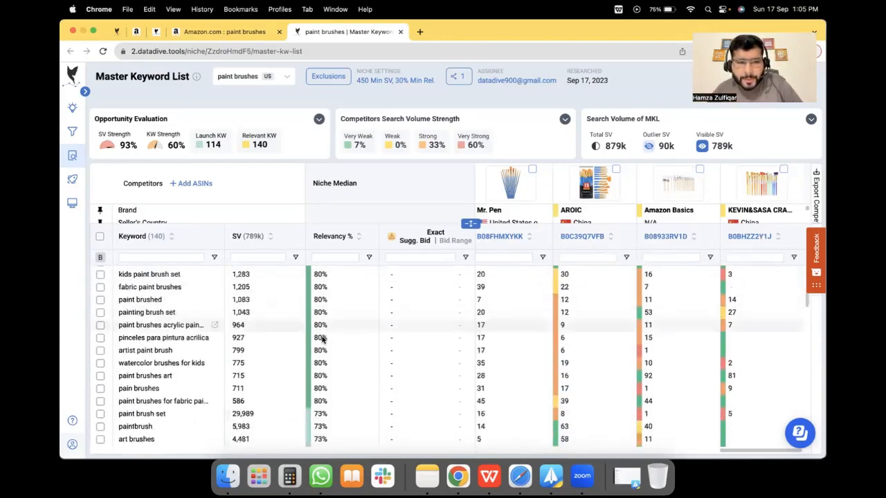
scroll(322, 339, "up", 5)
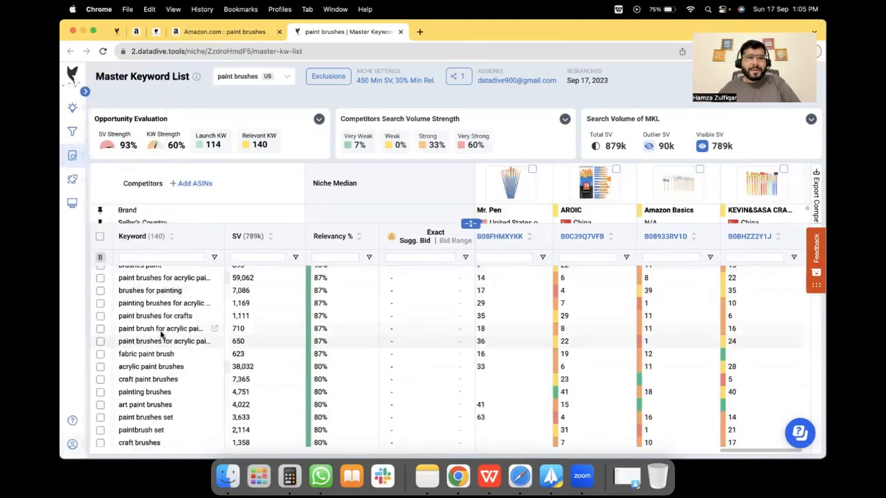
scroll(161, 335, "down", 15)
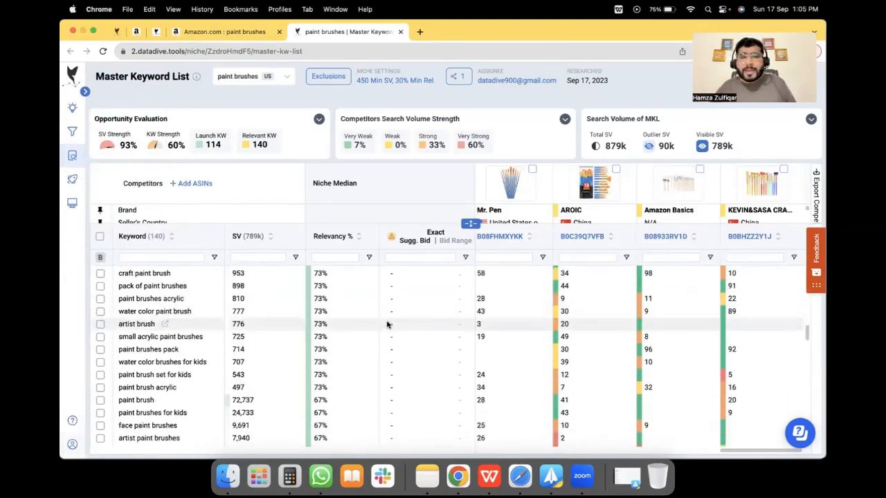
Step: Enlarge the competitor comparison area above the keyword table, and open the Roots page of the paint brushes niche
left_click_drag(471, 223, 470, 315)
mouse_move(141, 182)
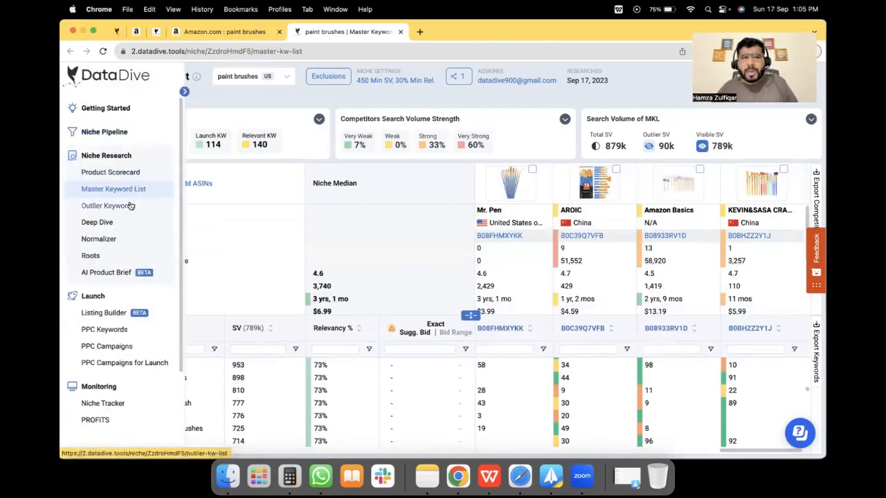
left_click(103, 256)
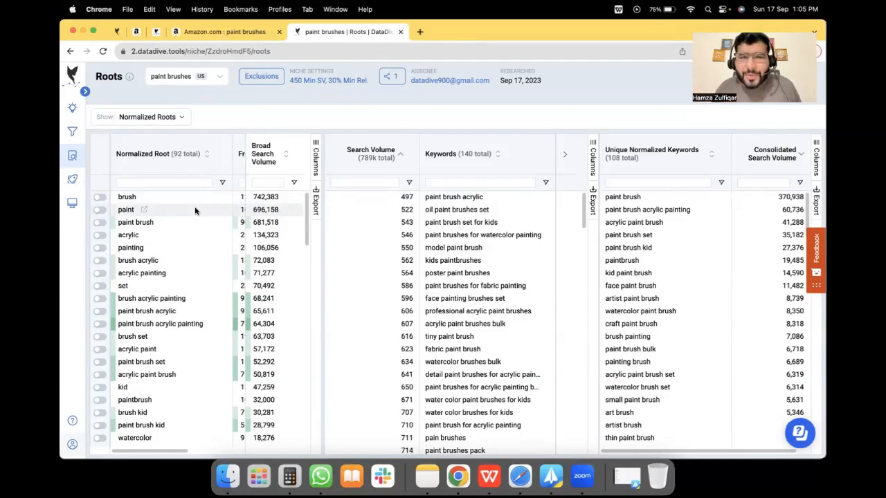
Step: Filter the keyword lists by the normalized root "paint" and review the matching keywords and the other available roots
left_click(99, 210)
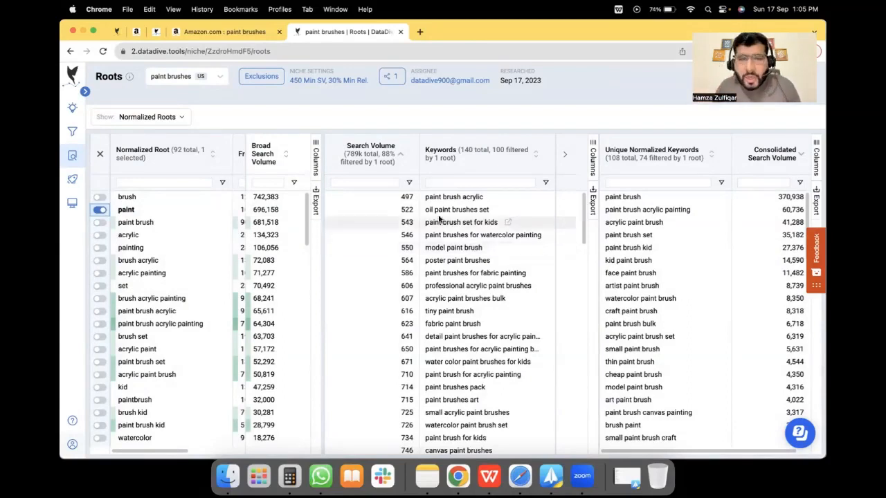
scroll(466, 291, "down", 3)
scroll(467, 296, "down", 1)
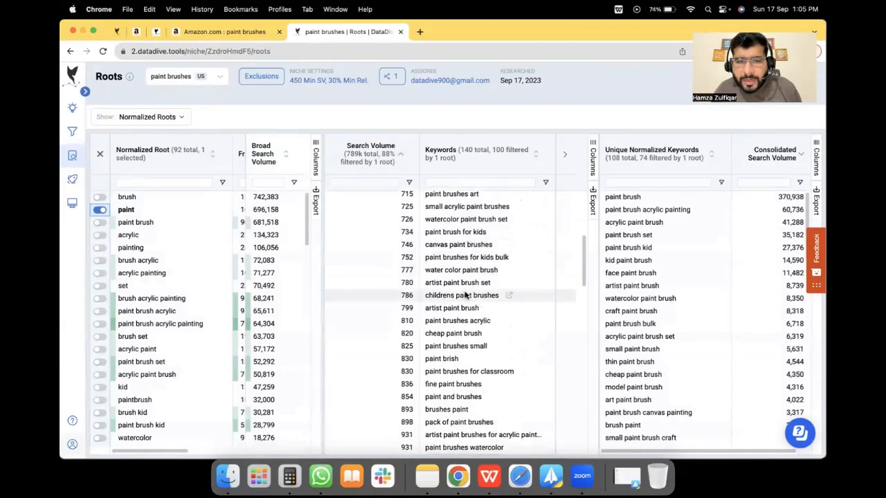
scroll(460, 284, "up", 4)
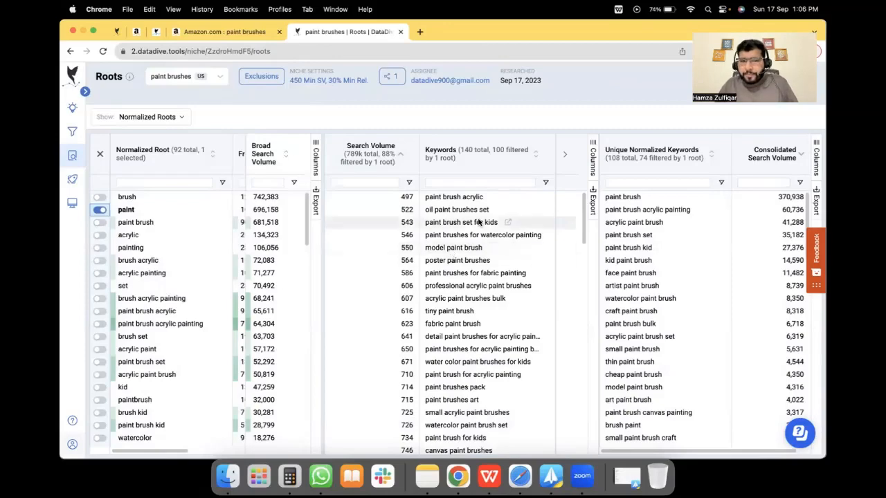
scroll(448, 249, "down", 5)
scroll(441, 240, "down", 10)
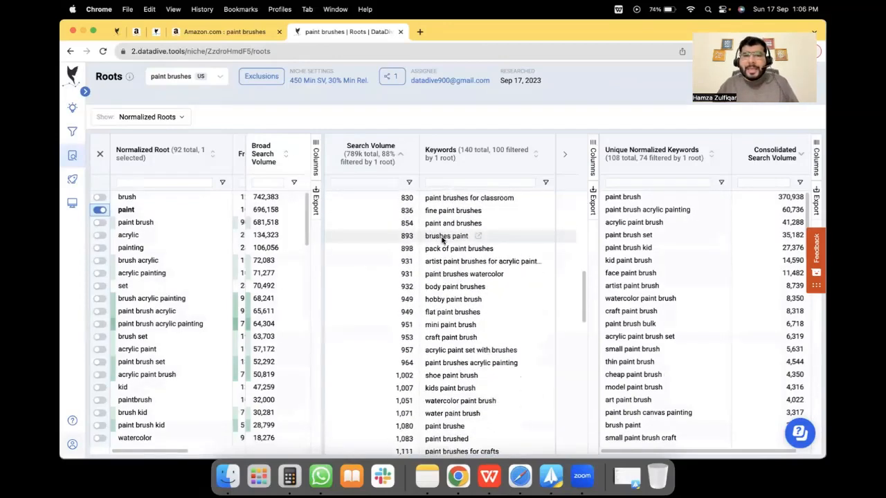
scroll(441, 241, "up", 15)
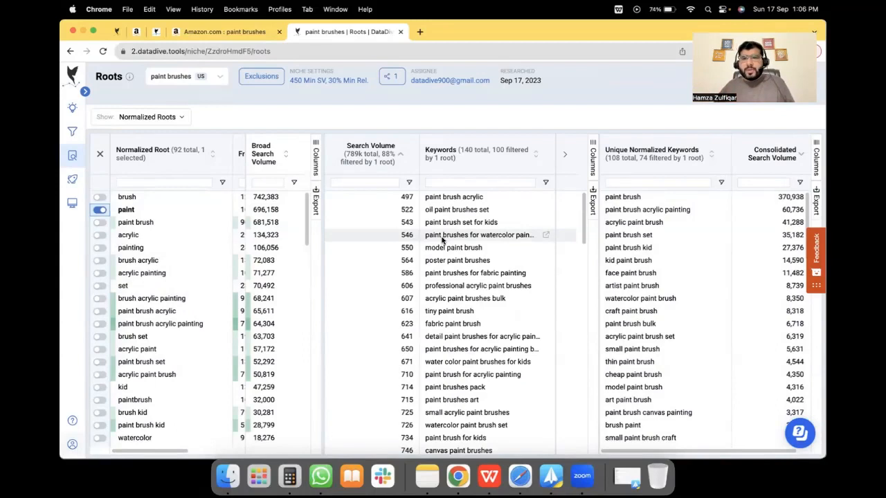
scroll(182, 311, "down", 10)
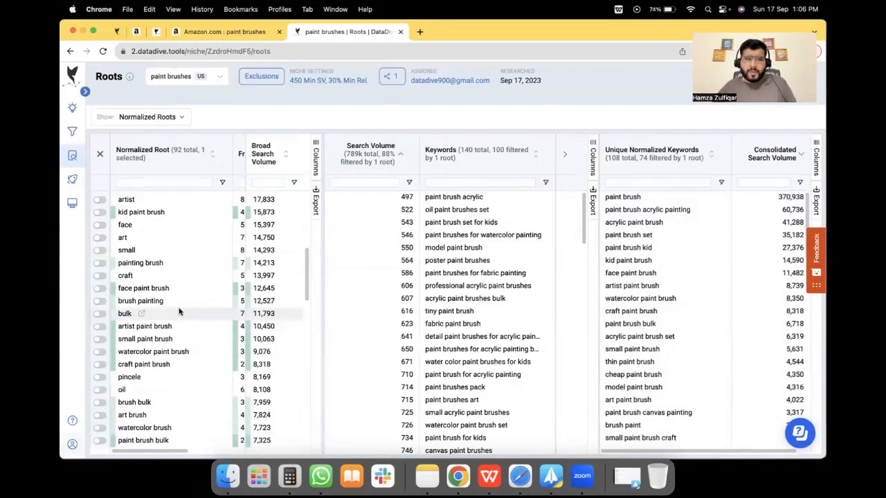
scroll(166, 255, "up", 10)
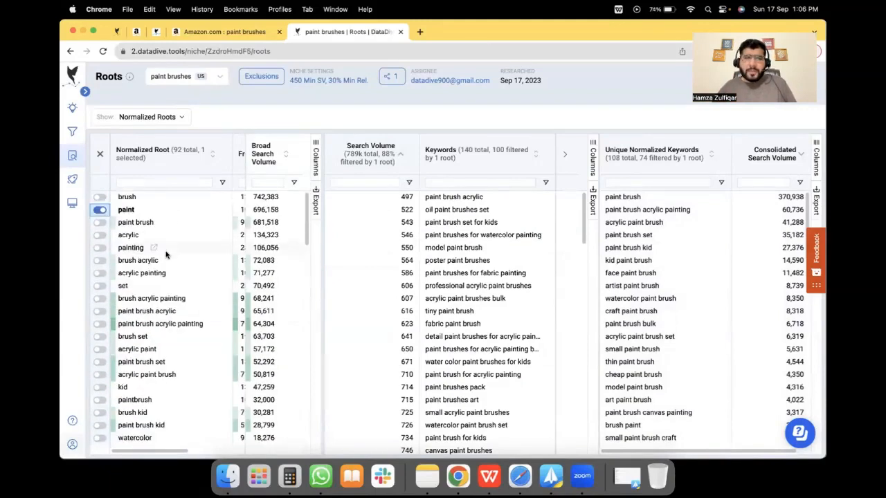
Step: Add the root "brush" to the filter and review the matching keywords and the frequency of each root
left_click(100, 198)
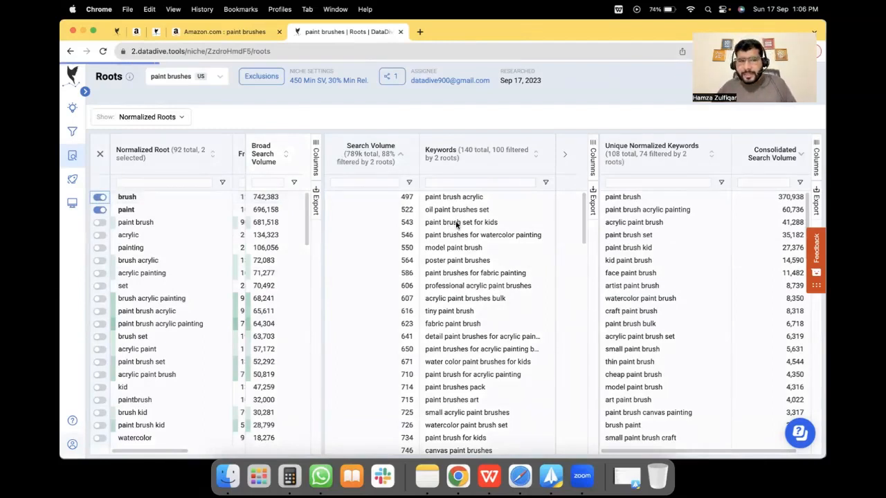
scroll(461, 296, "down", 2)
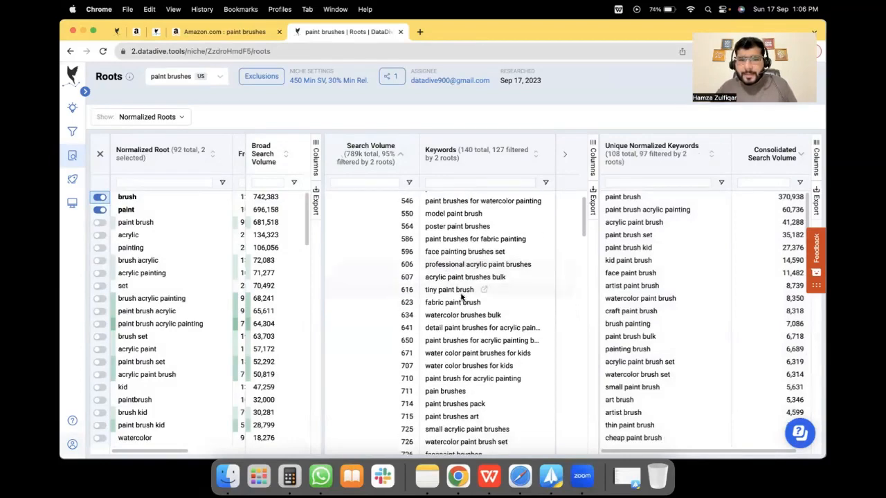
scroll(462, 296, "down", 5)
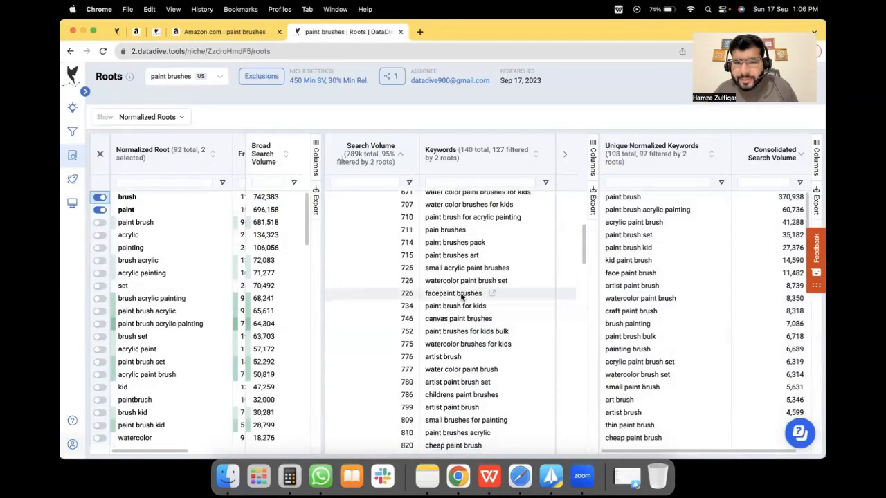
scroll(462, 297, "down", 2)
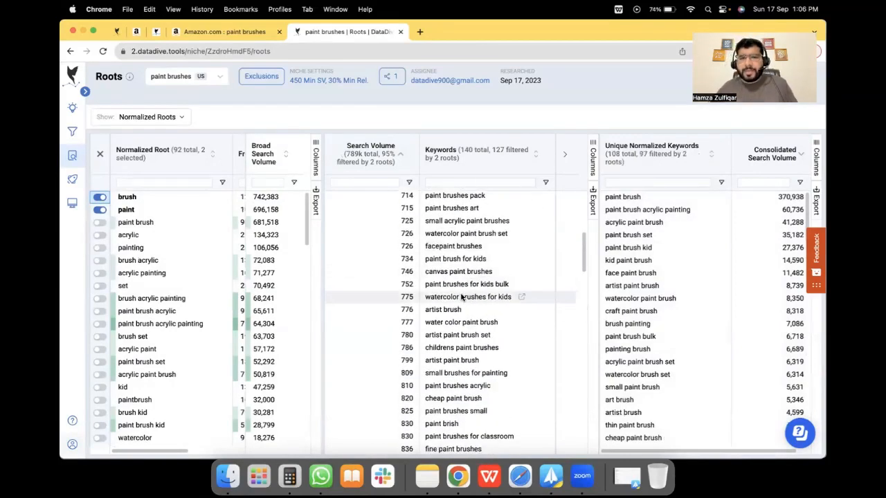
scroll(462, 296, "down", 5)
scroll(462, 296, "up", 10)
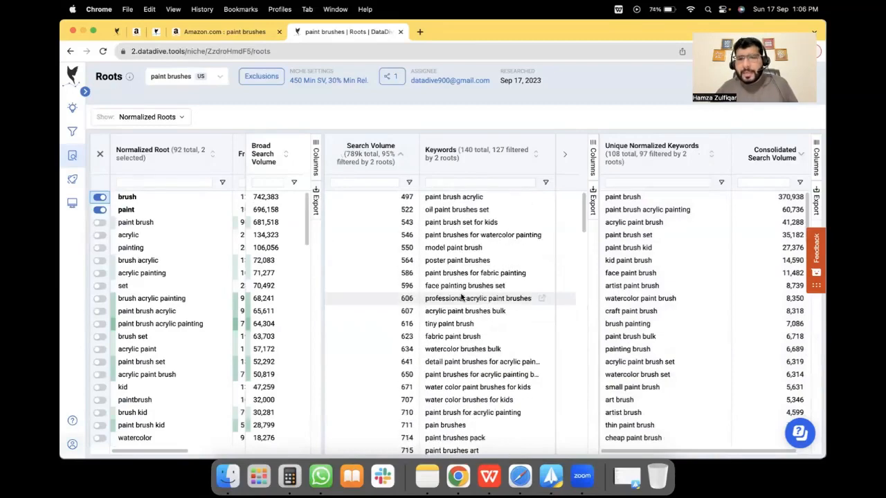
scroll(652, 311, "down", 15)
scroll(662, 312, "up", 20)
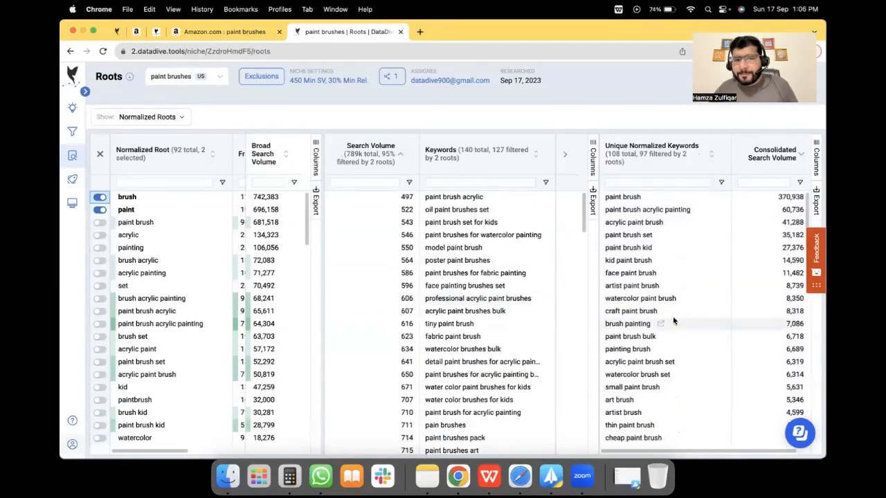
scroll(191, 231, "right", 3)
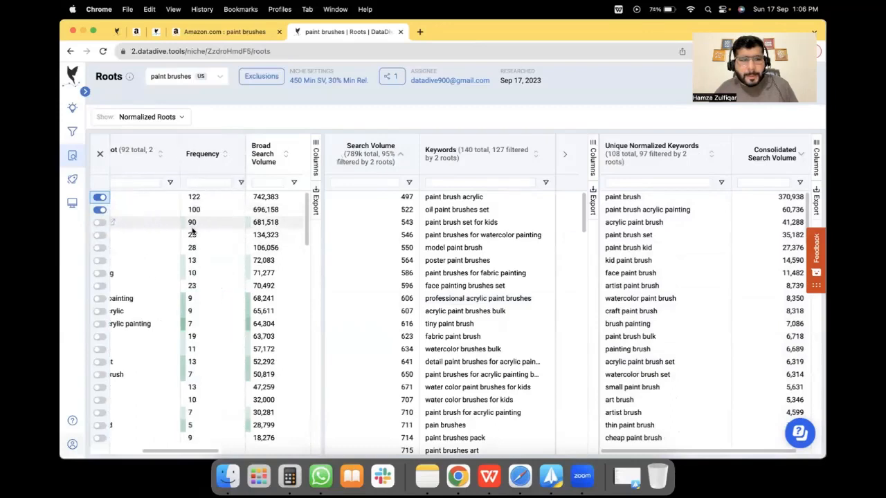
scroll(191, 231, "left", 4)
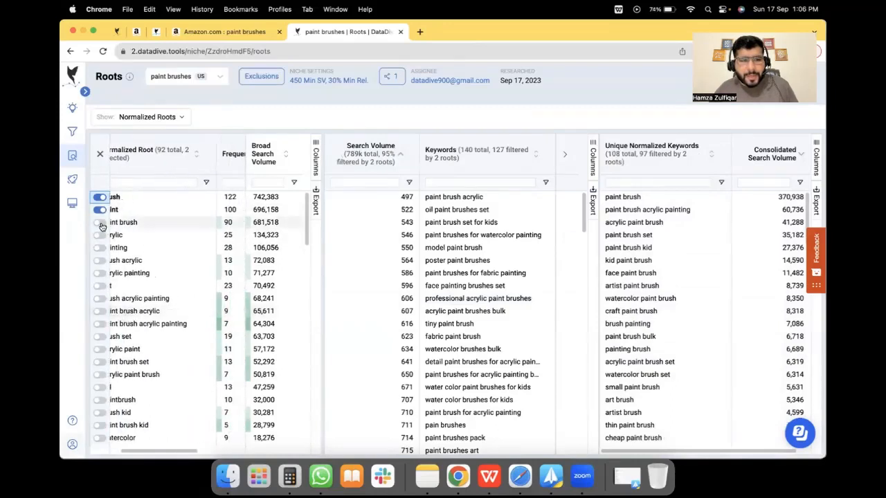
Step: Replace the "brush" and "paint" root filters with "acrylic" and compare its keywords with the unique normalized keywords
left_click(99, 198)
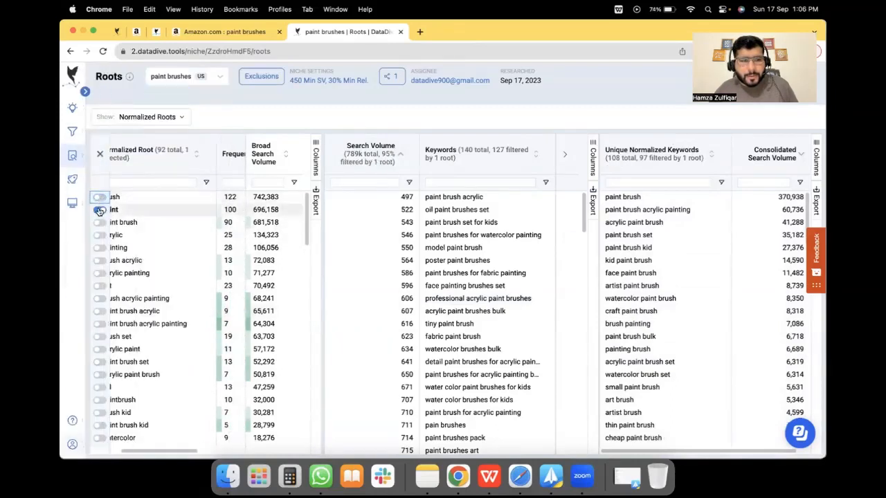
left_click(100, 210)
left_click(100, 235)
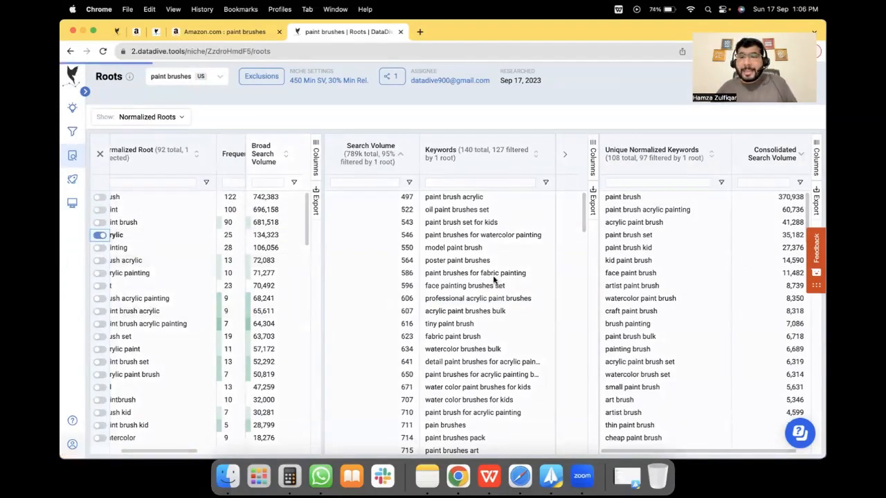
scroll(478, 276, "down", 2)
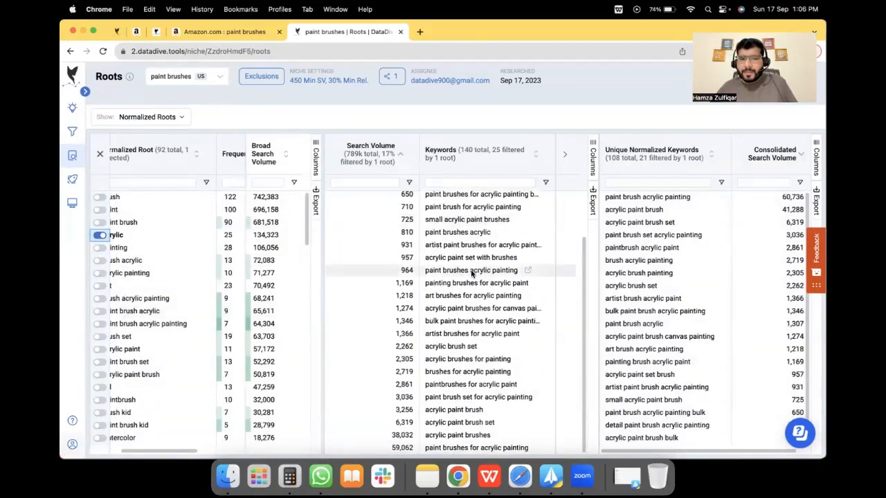
scroll(472, 273, "up", 2)
scroll(662, 296, "down", 1)
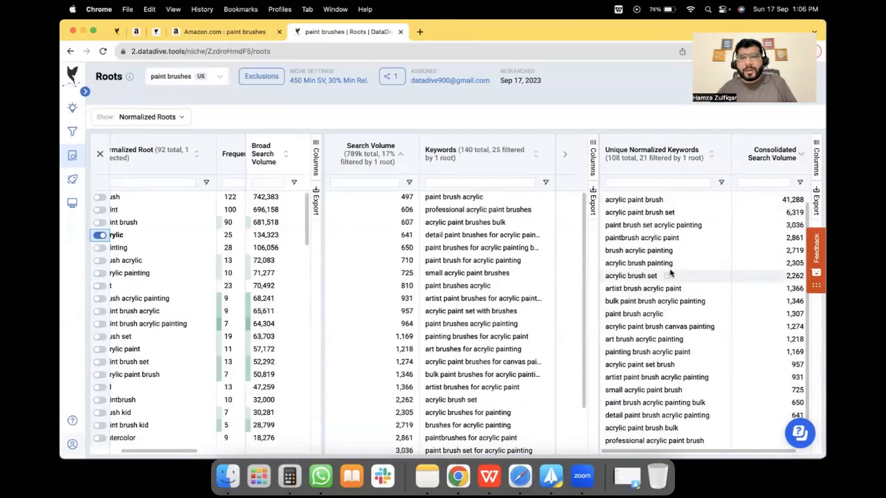
scroll(661, 253, "up", 1)
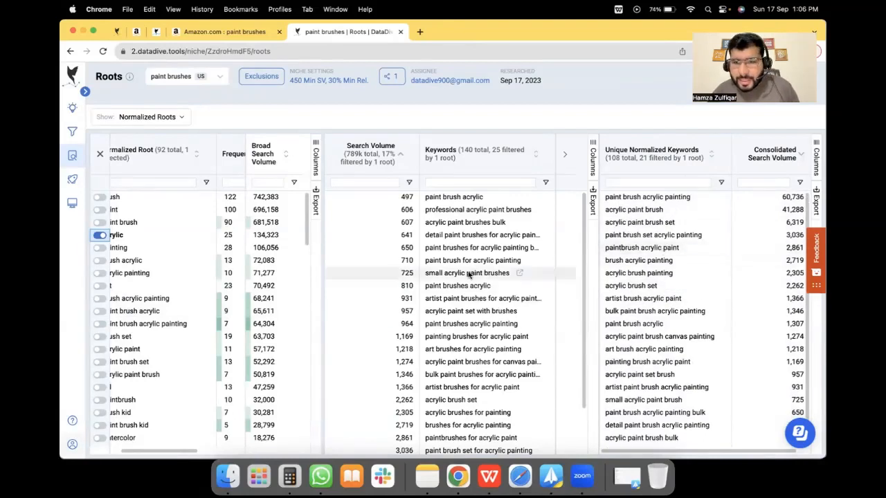
scroll(468, 275, "down", 2)
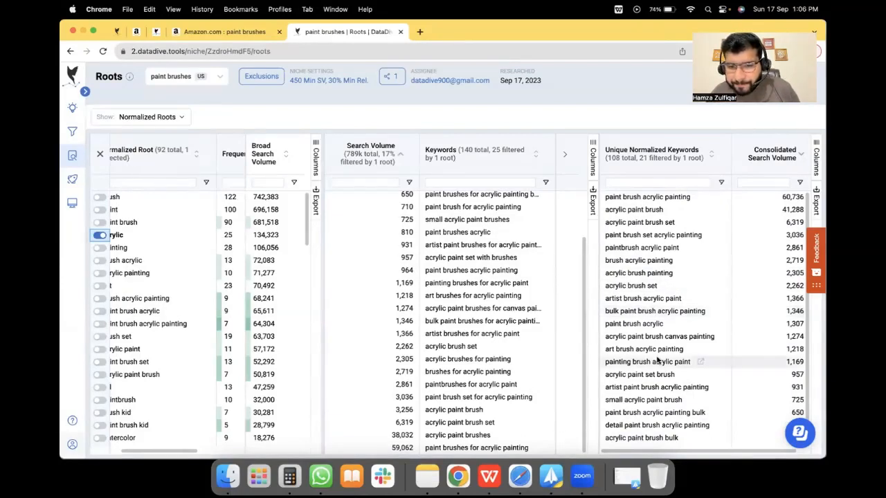
scroll(378, 296, "up", 1)
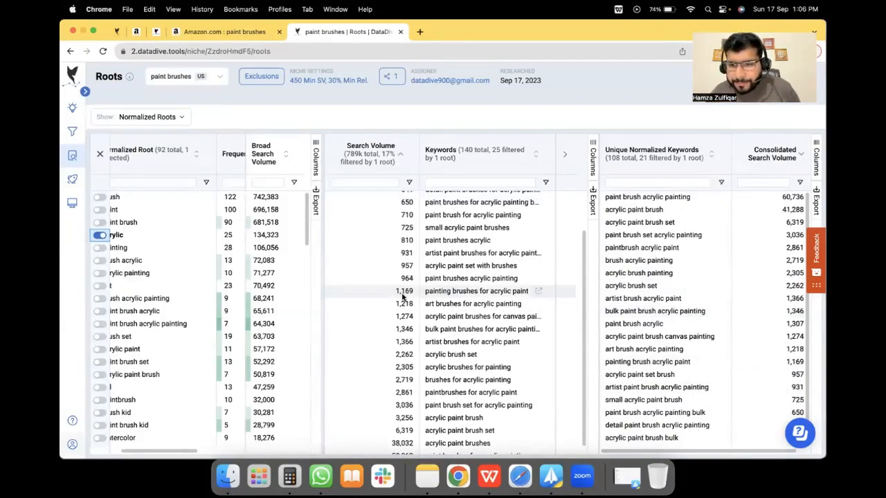
Step: Sort the unique normalized keywords by consolidated search volume in ascending order and compare them with the full keyword list
left_click(797, 154)
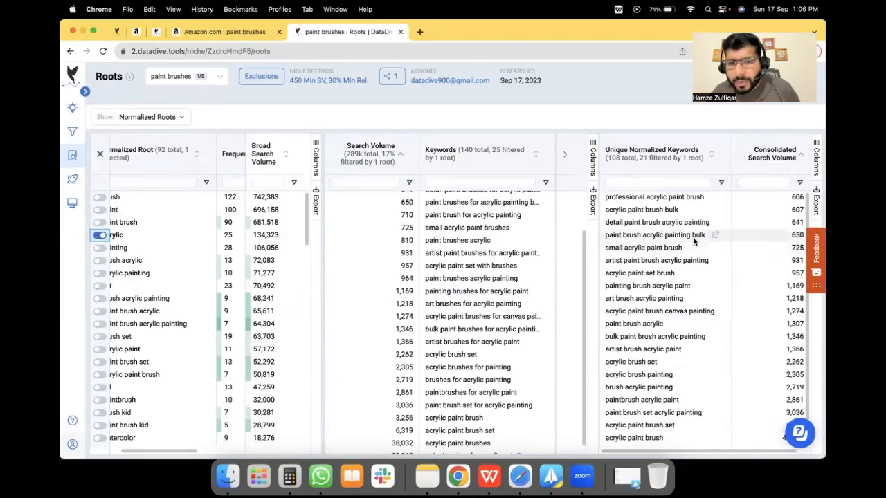
scroll(469, 243, "up", 3)
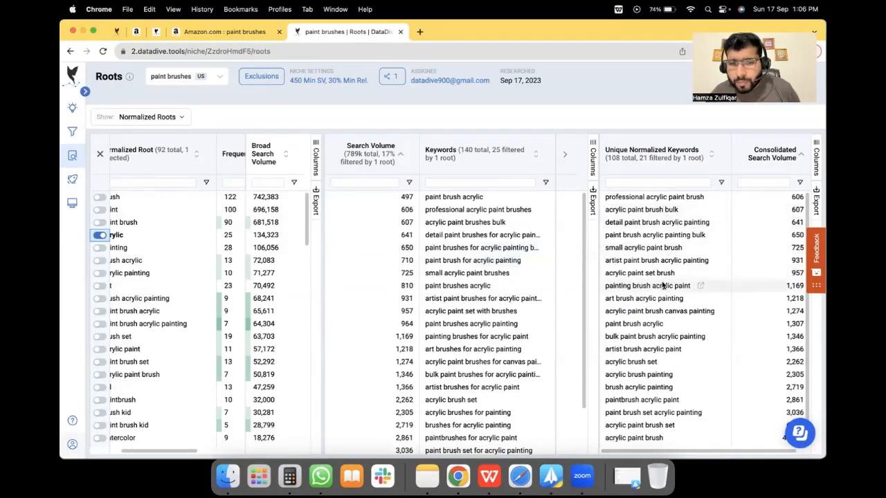
scroll(174, 275, "down", 3)
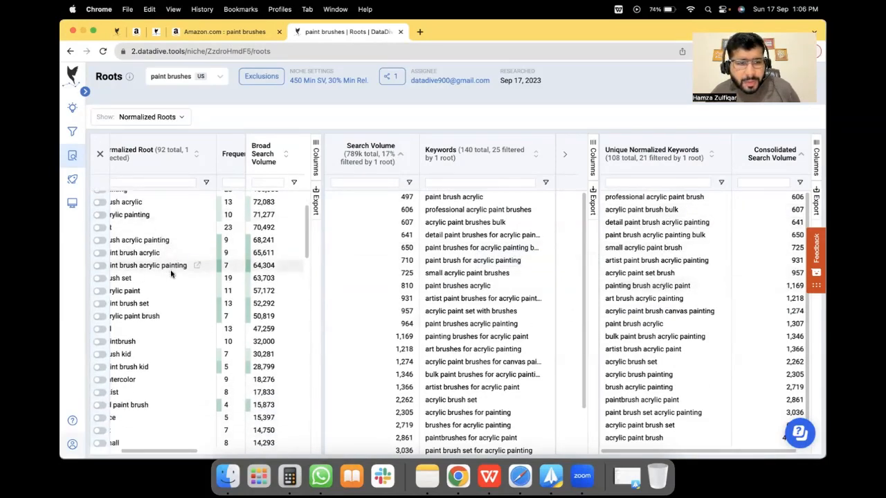
Step: Replace the "acrylic" root filter with "paintbrush" and review the matching keywords and unique normalized keywords
scroll(168, 337, "left", 2)
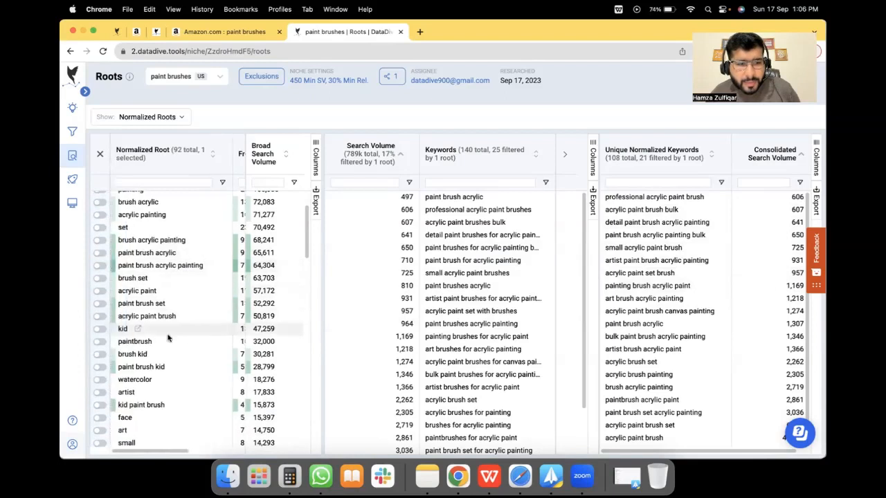
left_click(100, 341)
scroll(104, 277, "up", 2)
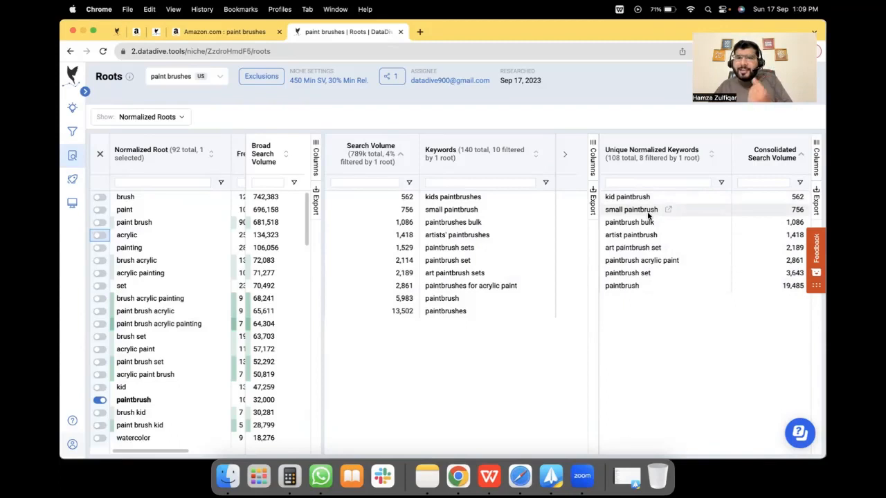
Step: Open the Outlier Keywords for the paint brushes niche, enlarge the keyword table and browse the listed keywords
mouse_move(64, 194)
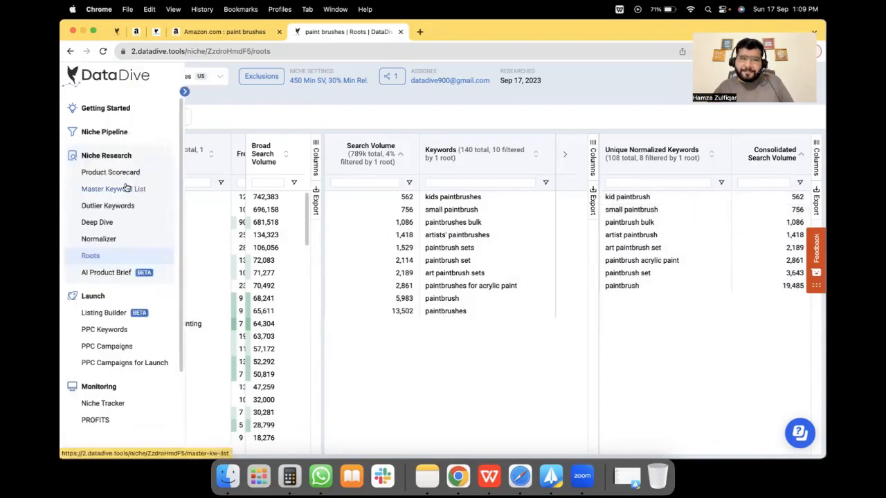
left_click(131, 209)
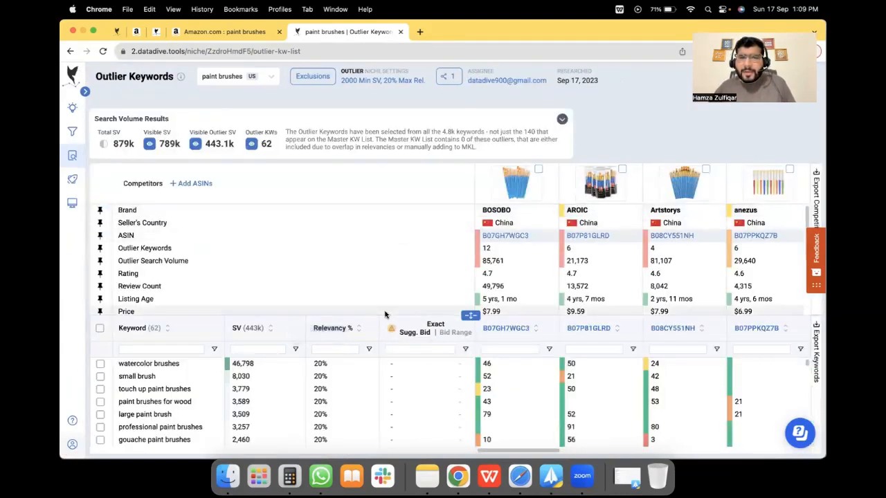
left_click_drag(467, 315, 464, 180)
scroll(232, 356, "down", 15)
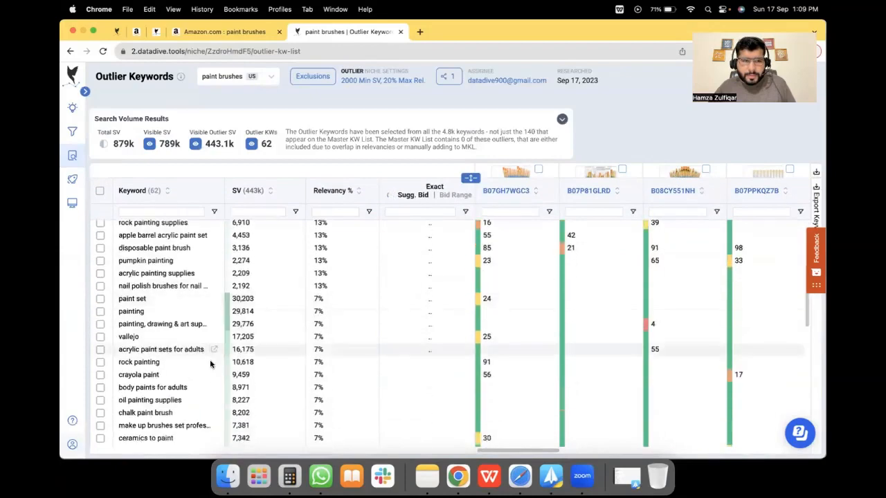
scroll(210, 366, "up", 15)
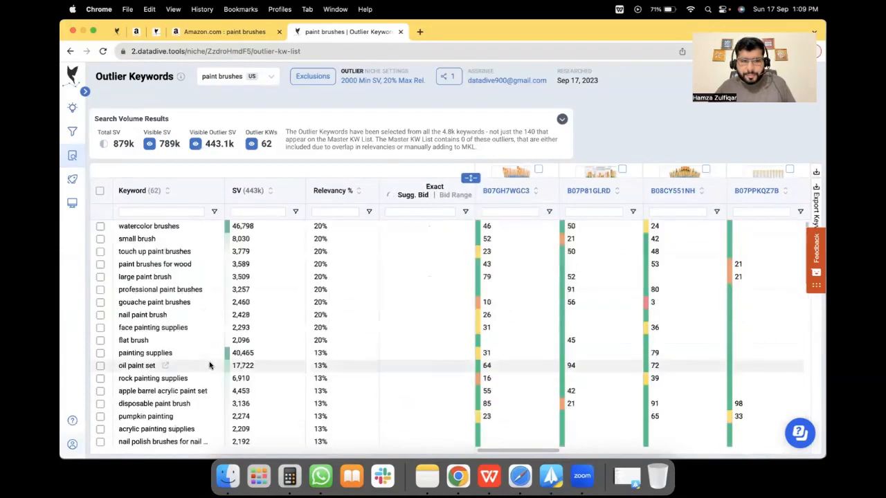
left_click_drag(470, 178, 467, 204)
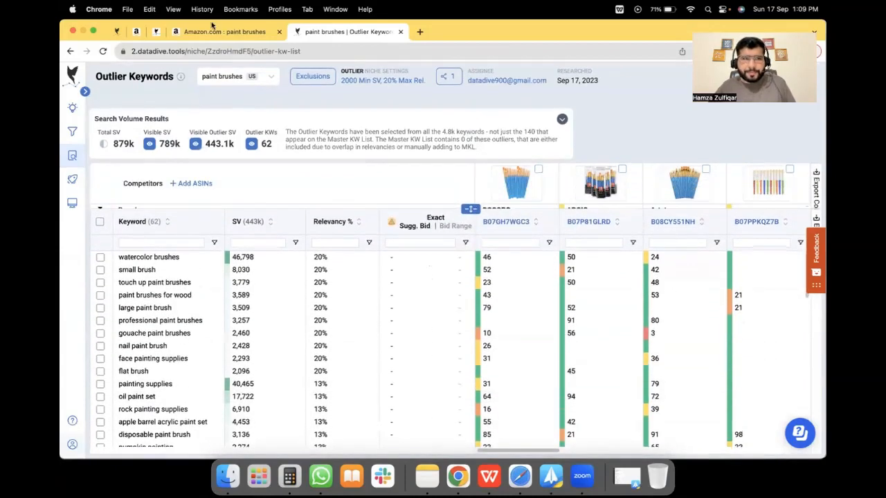
Step: Open the Outlier Keywords article in the DataDive support guide and read what outlier keywords are
left_click(157, 31)
scroll(179, 219, "up", 10)
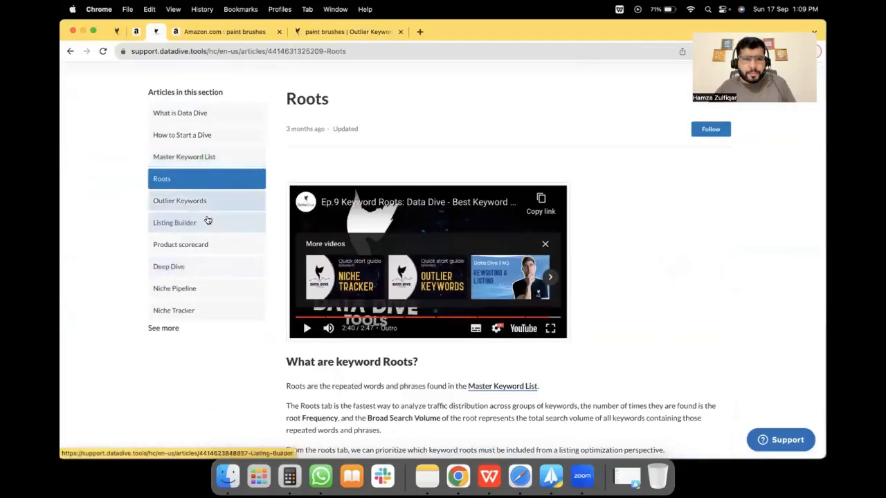
scroll(104, 262, "down", 10)
scroll(104, 261, "up", 10)
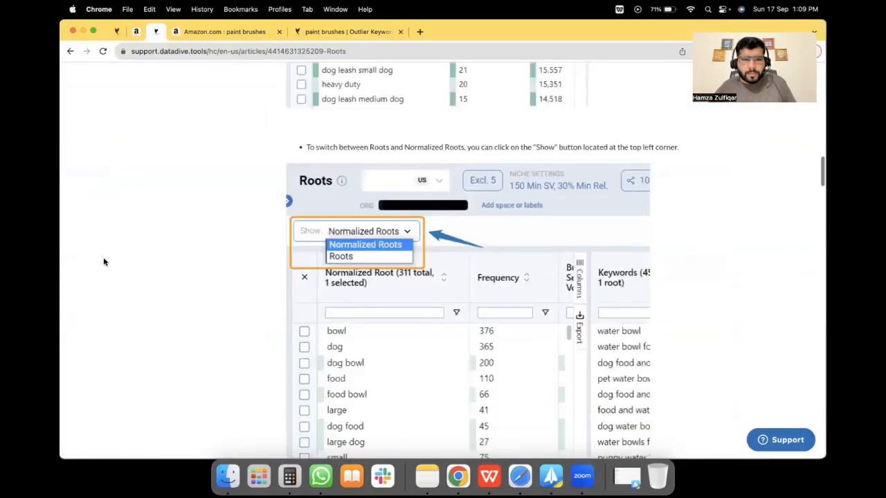
left_click(213, 221)
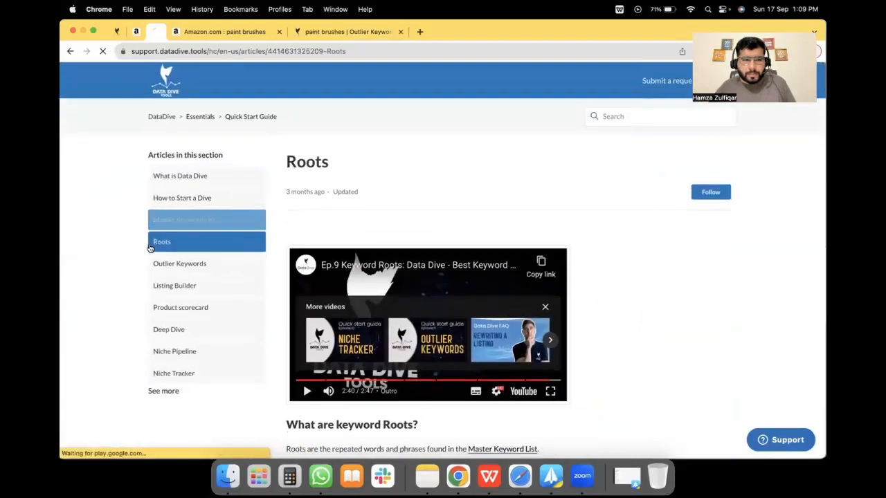
left_click(194, 268)
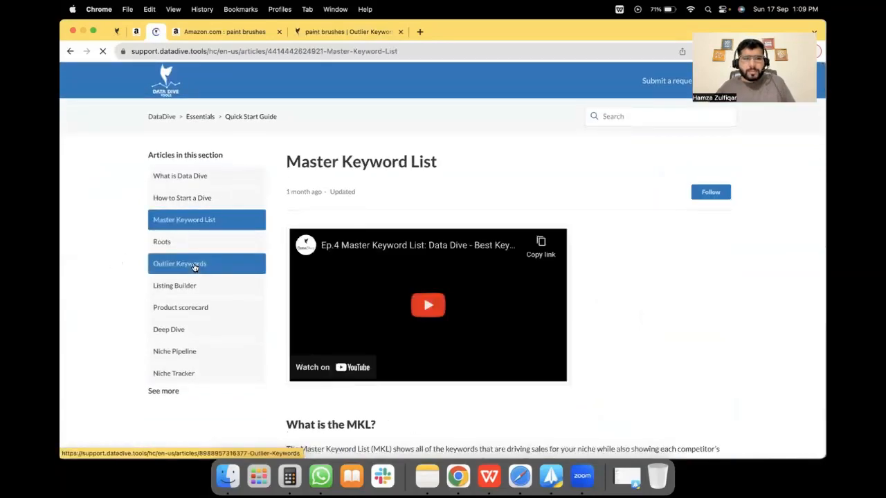
scroll(102, 272, "down", 4)
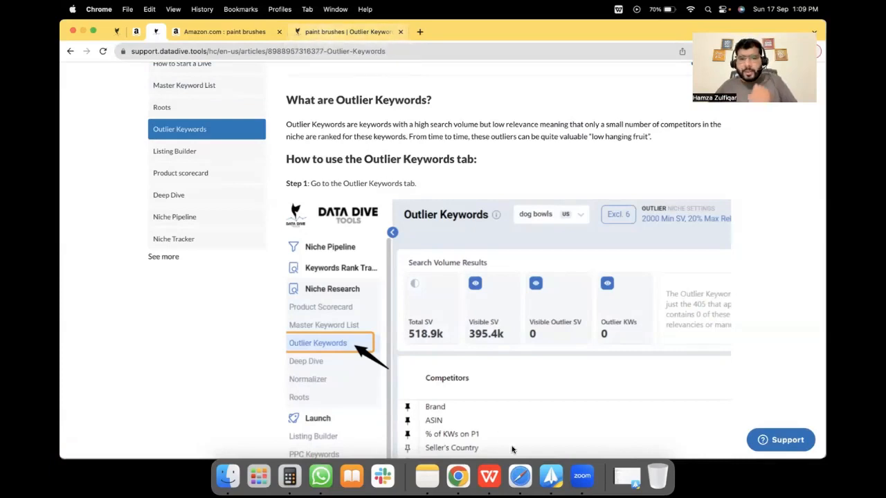
Step: Return to the paint brushes outlier list and compare the keywords' relevancy with the competitors' ranks
left_click(325, 31)
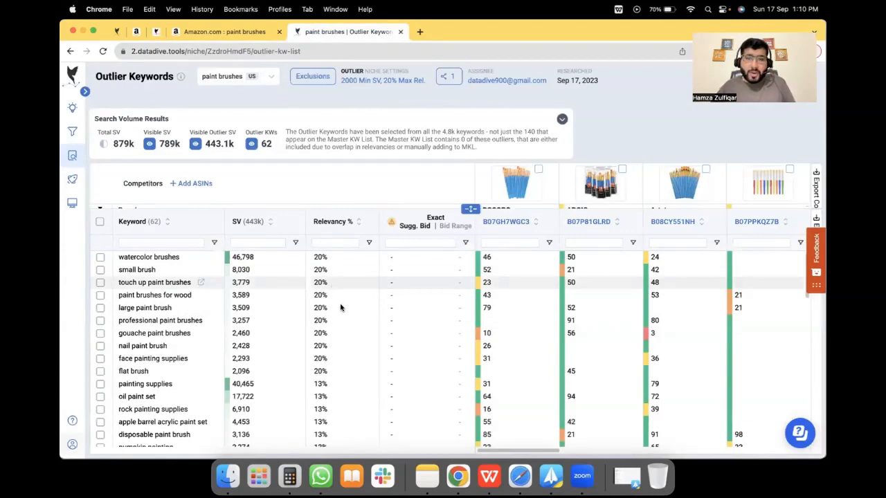
scroll(344, 283, "right", 5)
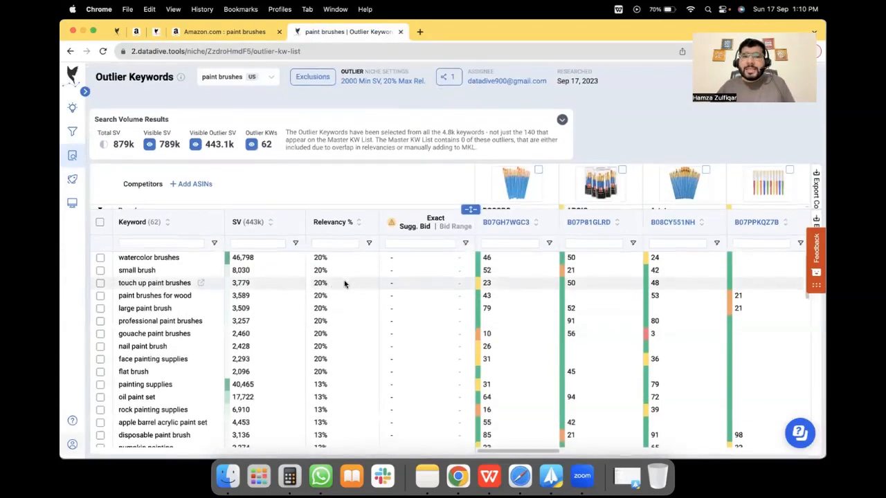
scroll(702, 325, "right", 5)
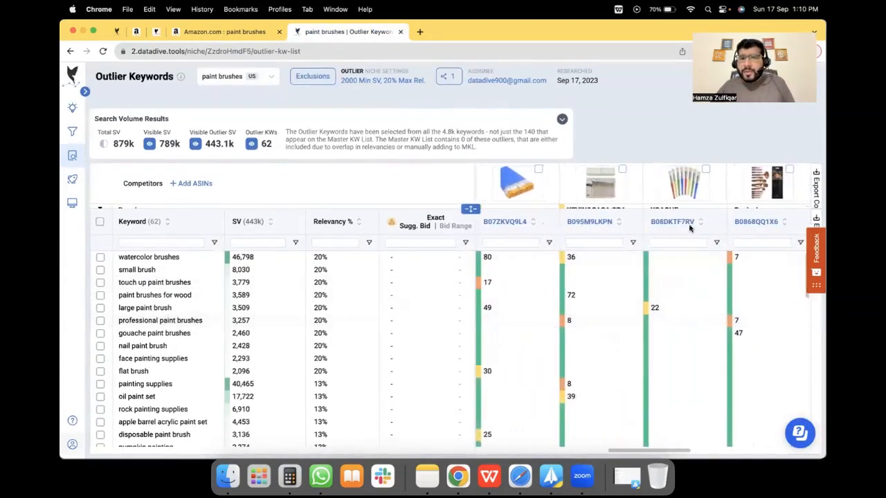
scroll(554, 325, "left", 5)
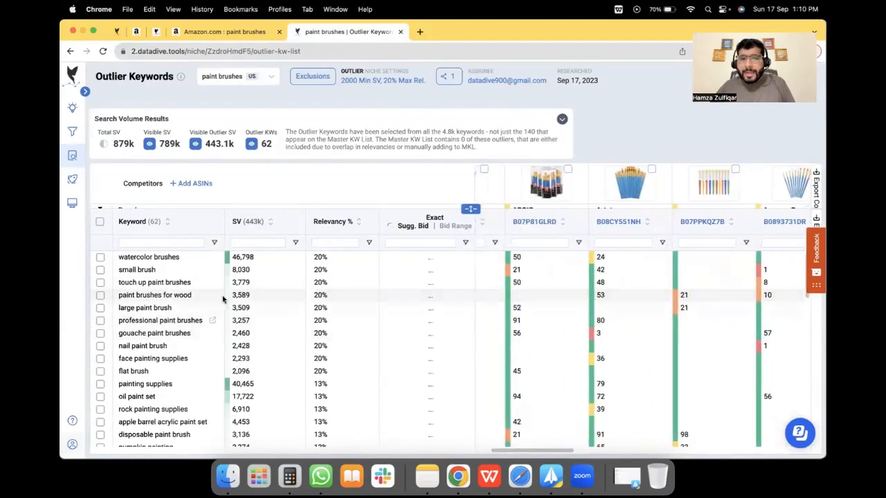
scroll(378, 298, "down", 2)
scroll(379, 298, "down", 4)
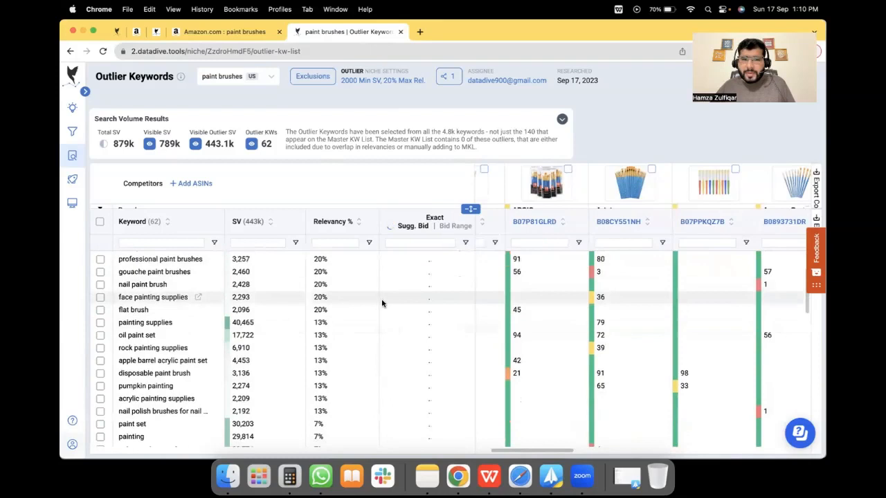
Step: Set the outlier niche settings' maximum relevancy to 30%, update the list and review its keywords
left_click(382, 80)
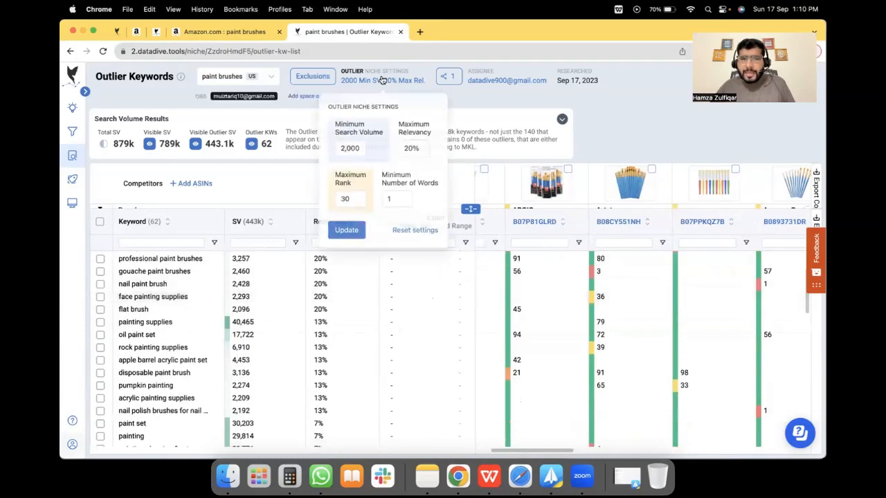
left_click(416, 150)
type("30")
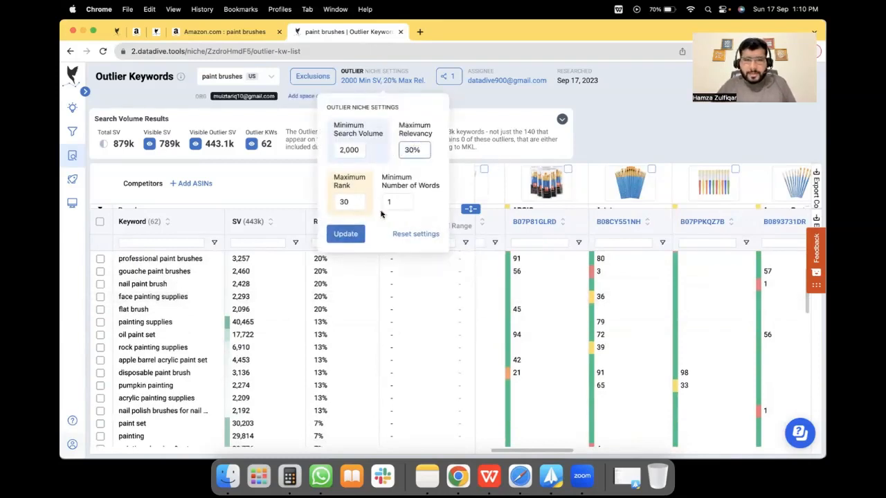
left_click(346, 233)
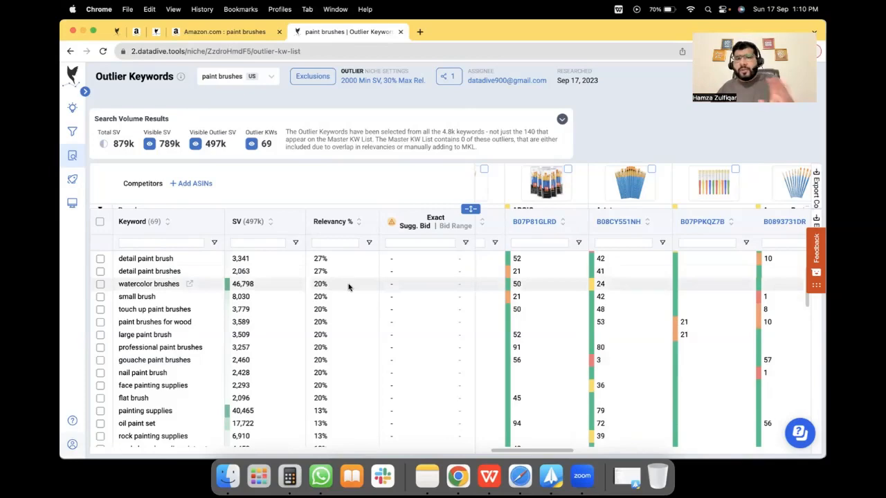
scroll(166, 353, "down", 3)
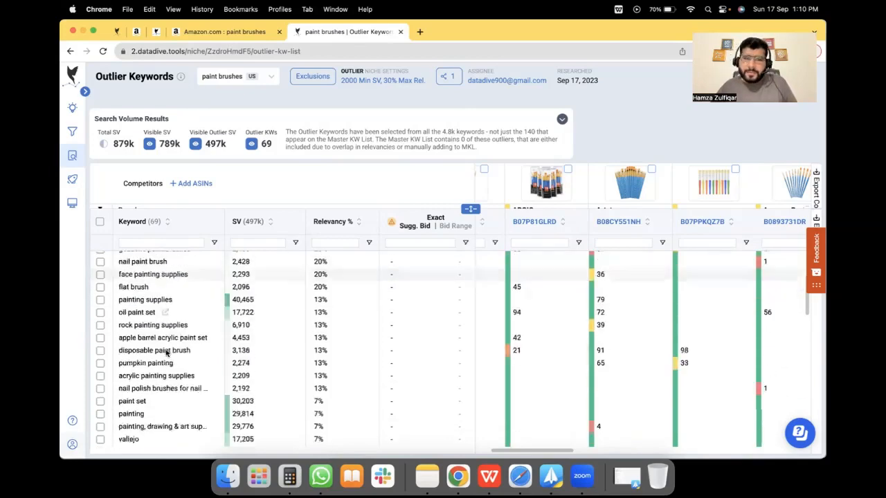
scroll(166, 353, "down", 5)
scroll(167, 353, "up", 10)
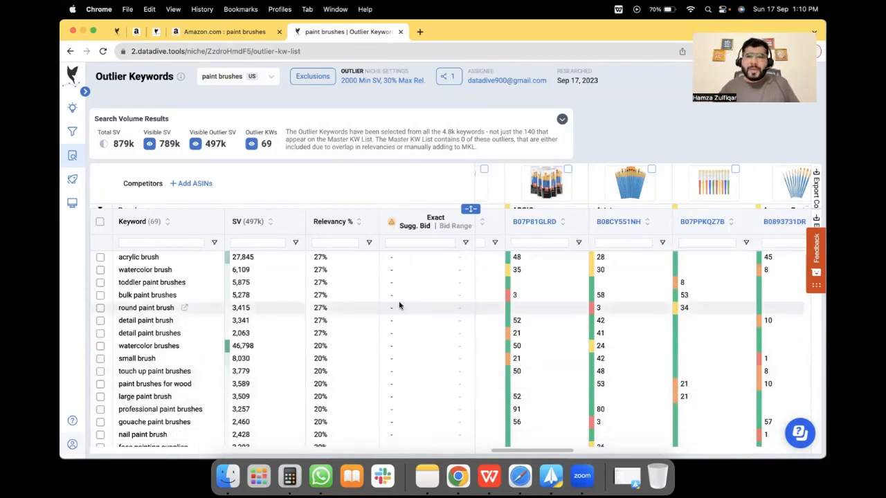
Step: Switch to the Cerebro keyword spreadsheet in WPS Office, exclude the 40% to 80% values from the Relevancy filter and browse the remaining keywords
left_click(489, 476)
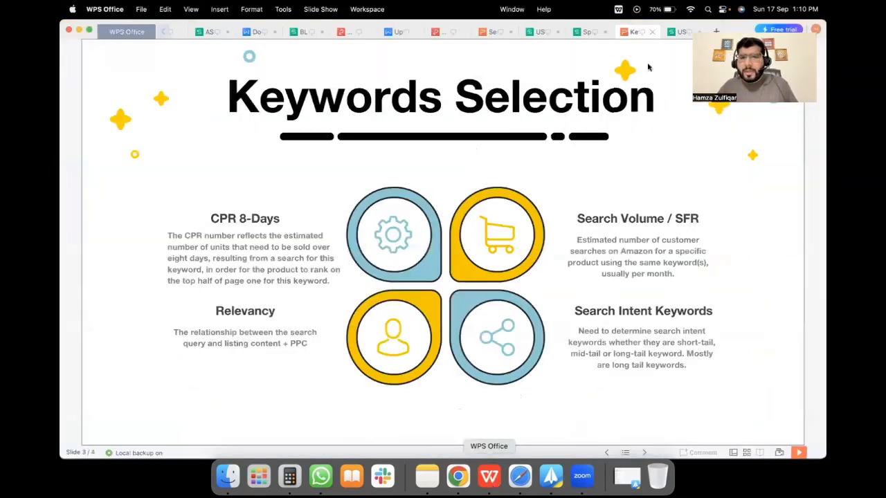
left_click(671, 33)
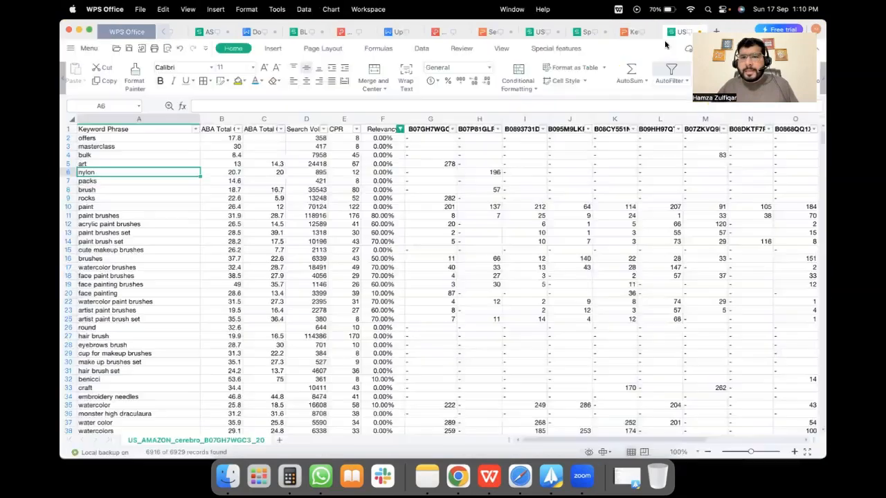
left_click(399, 130)
left_click(180, 278)
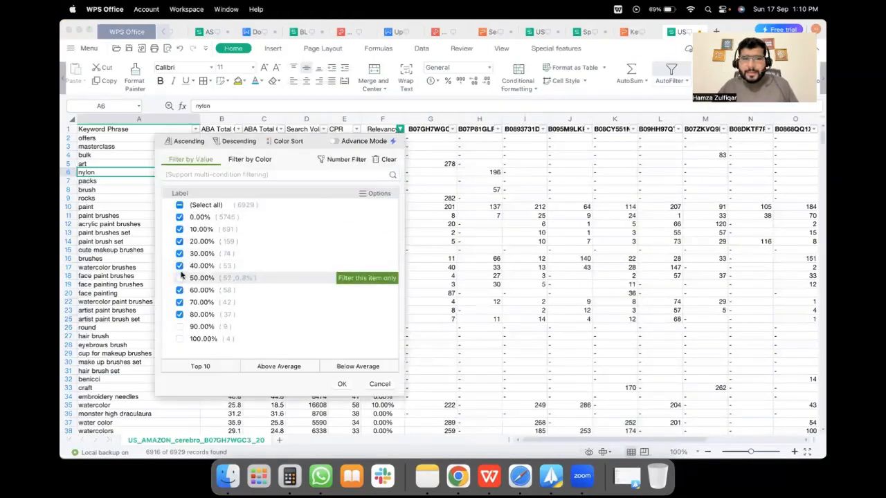
left_click(180, 265)
left_click(179, 290)
left_click(179, 302)
left_click(180, 315)
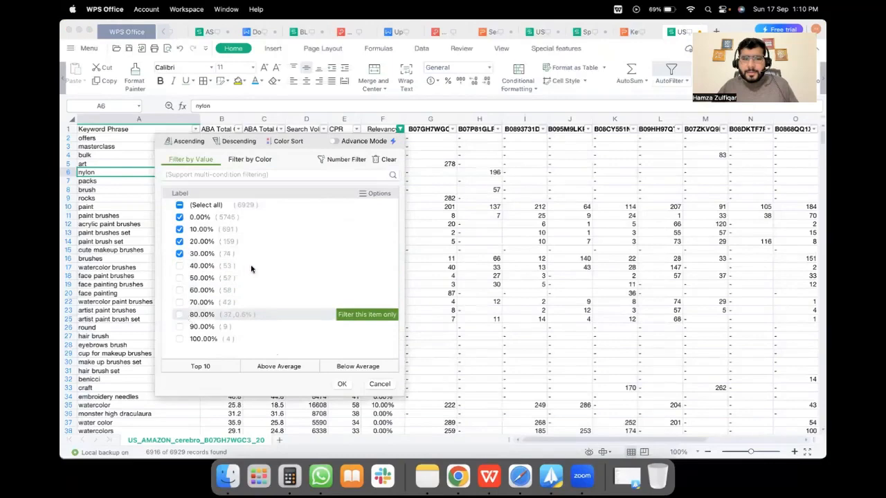
left_click(342, 384)
scroll(132, 242, "down", 5)
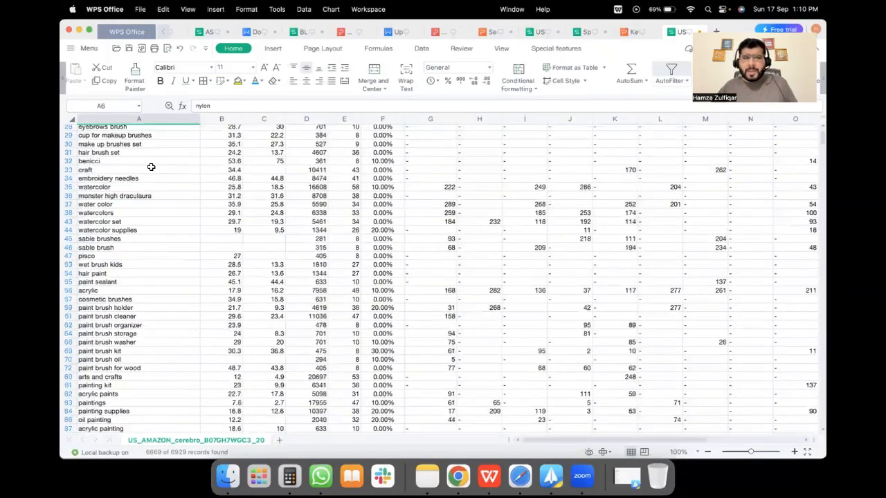
scroll(158, 251, "down", 3)
scroll(158, 251, "up", 8)
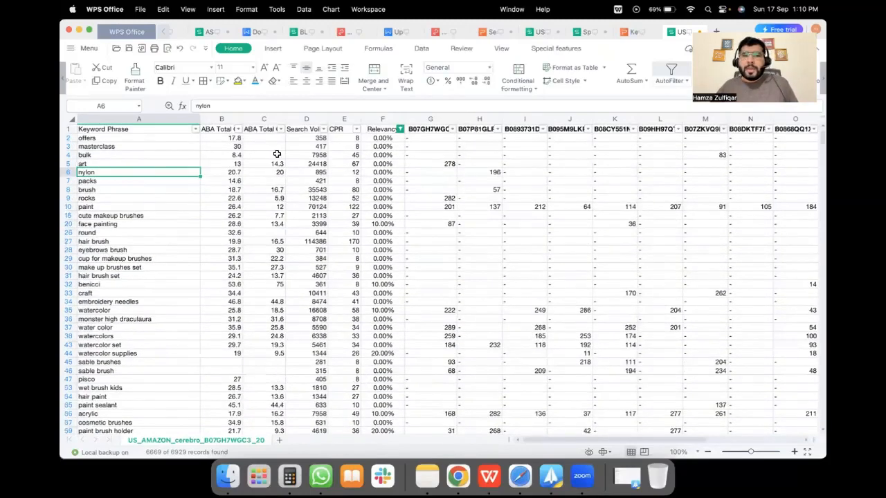
Step: Exclude the 0.00% value from the Relevancy filter, keeping only keywords with 10% to 30% relevancy
scroll(346, 145, "down", 1)
left_click(400, 126)
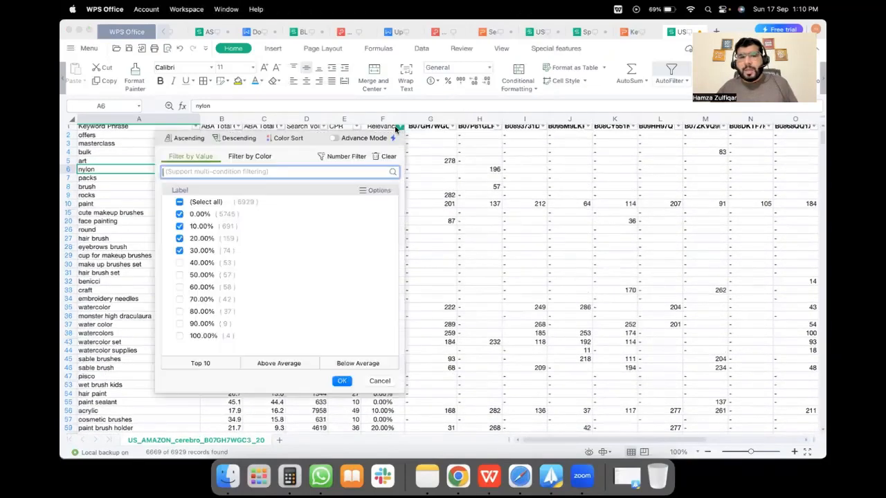
left_click(200, 214)
left_click(342, 381)
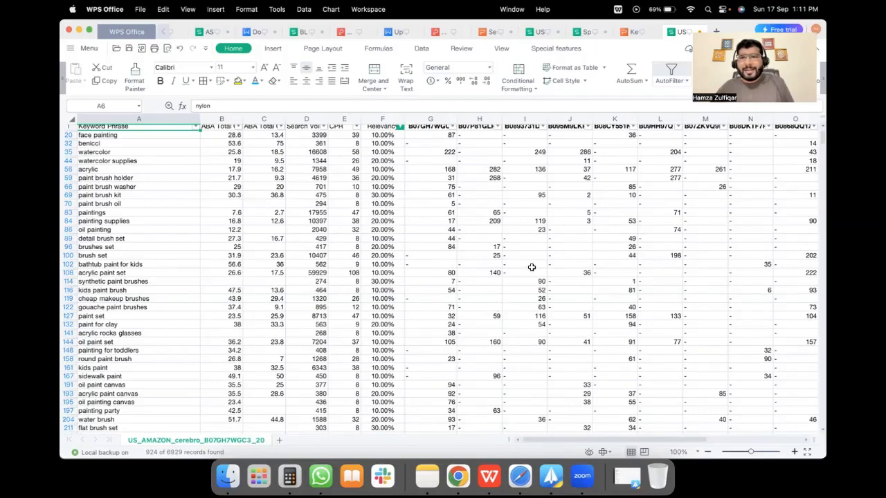
Step: Switch back to the DataDive outlier list in Chrome and enlarge the competitor details area above the keyword table
left_click(460, 477)
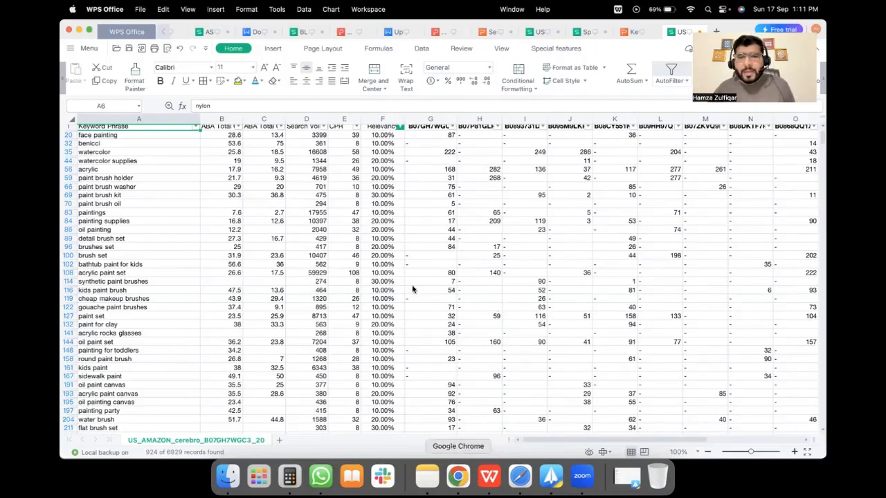
left_click_drag(473, 209, 470, 301)
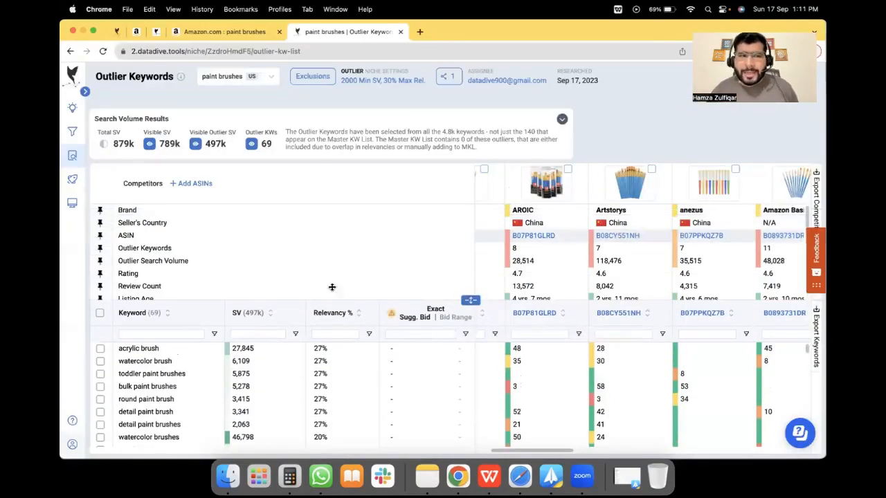
mouse_move(113, 181)
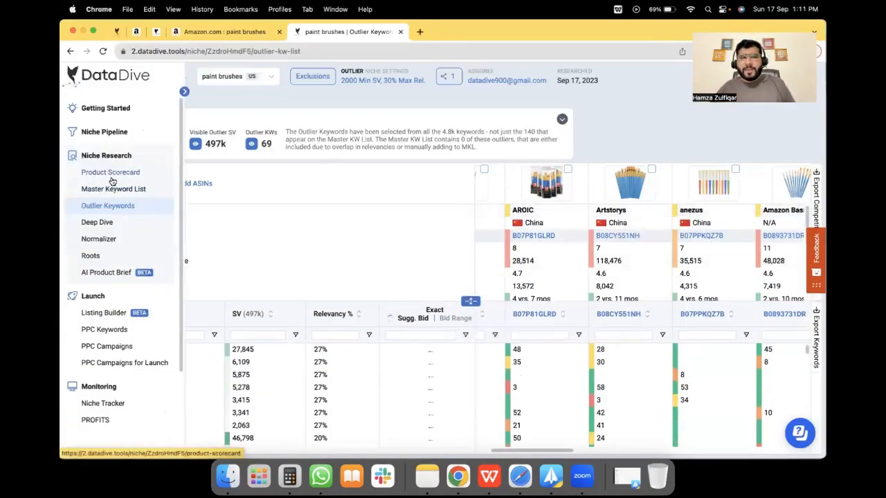